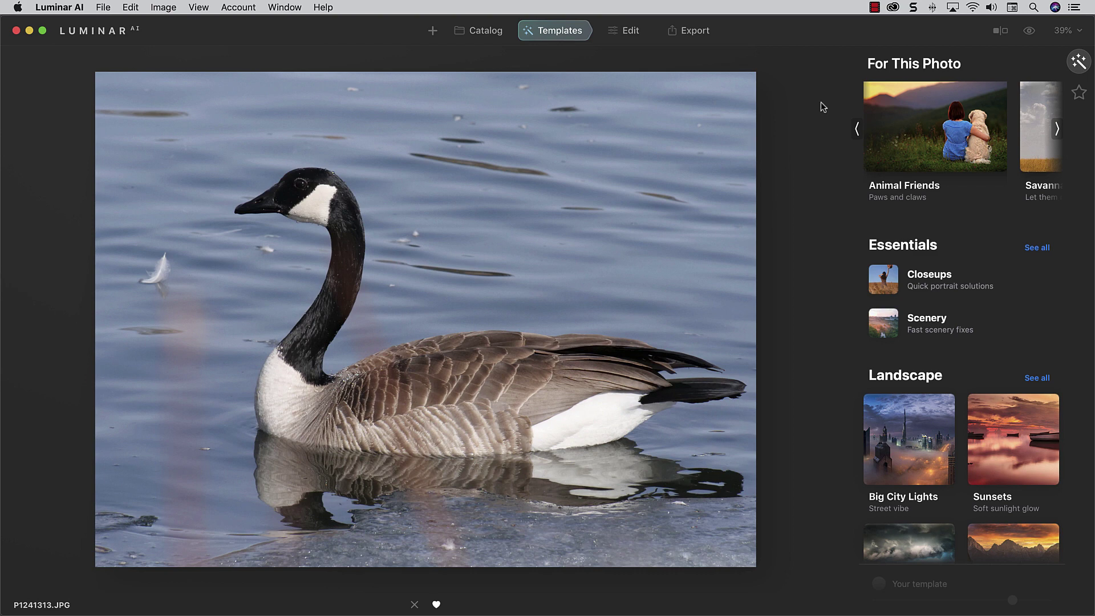
# Browse the template collections suggested for this photo and open the Animal Friends collection
pyautogui.click(1056, 129)
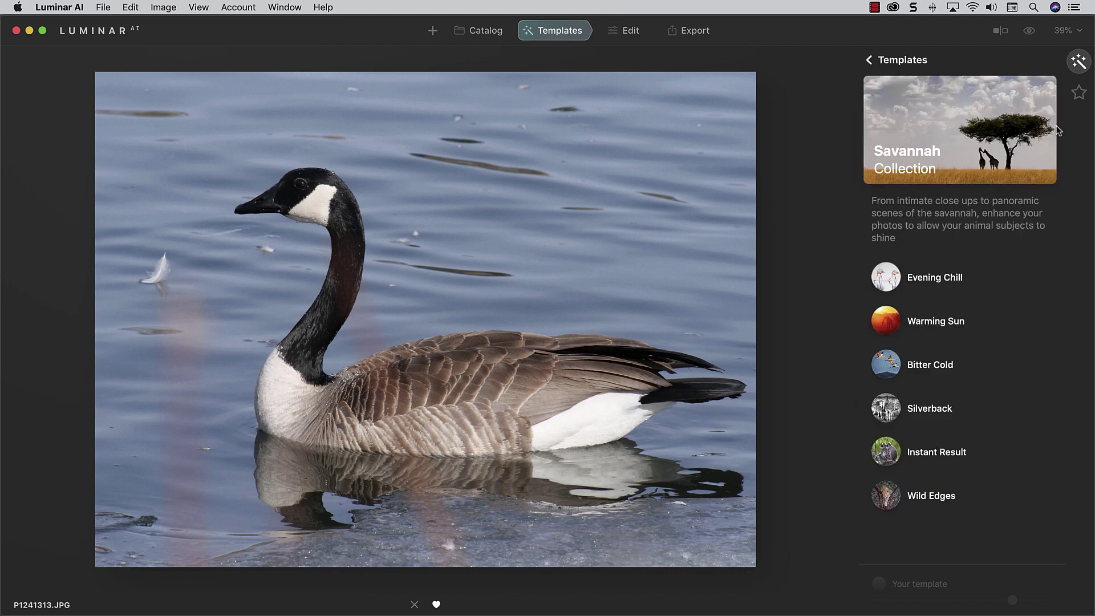
pyautogui.click(873, 65)
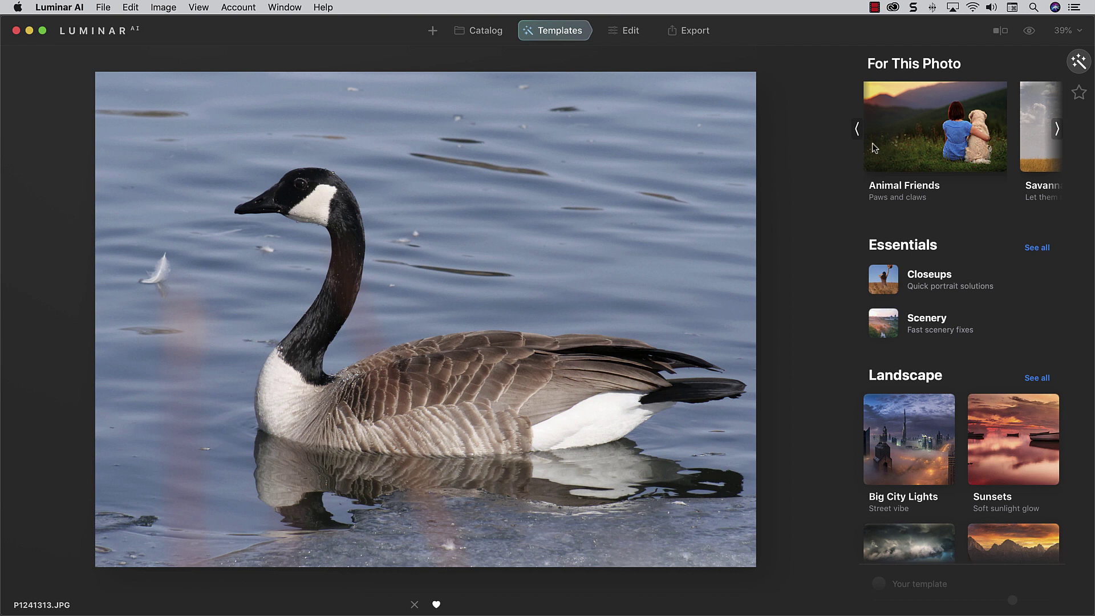
pyautogui.click(1056, 129)
pyautogui.click(1056, 130)
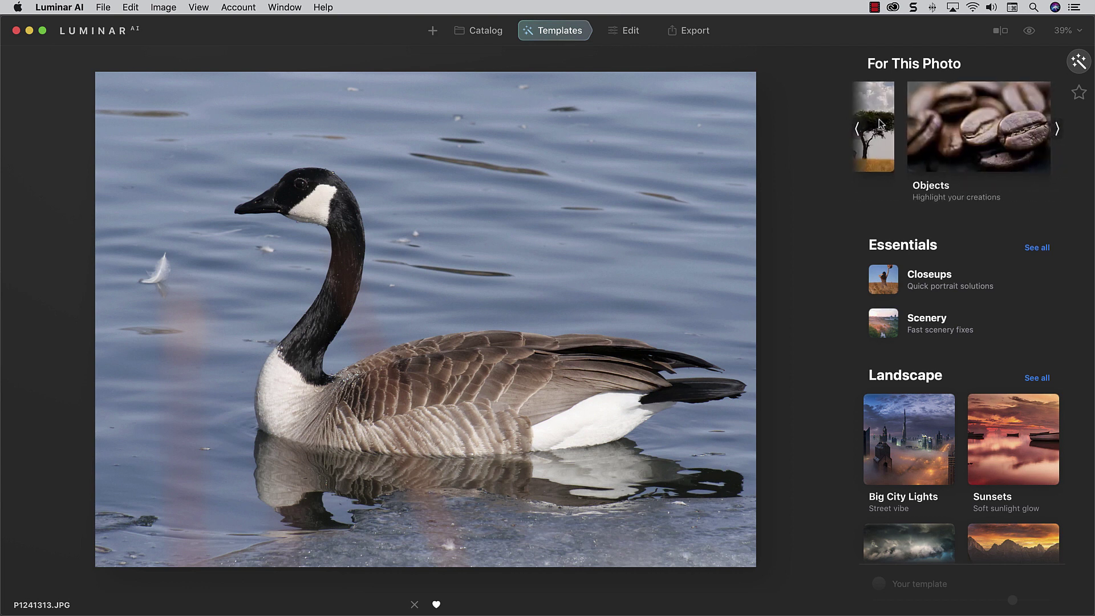
pyautogui.click(857, 129)
pyautogui.click(887, 144)
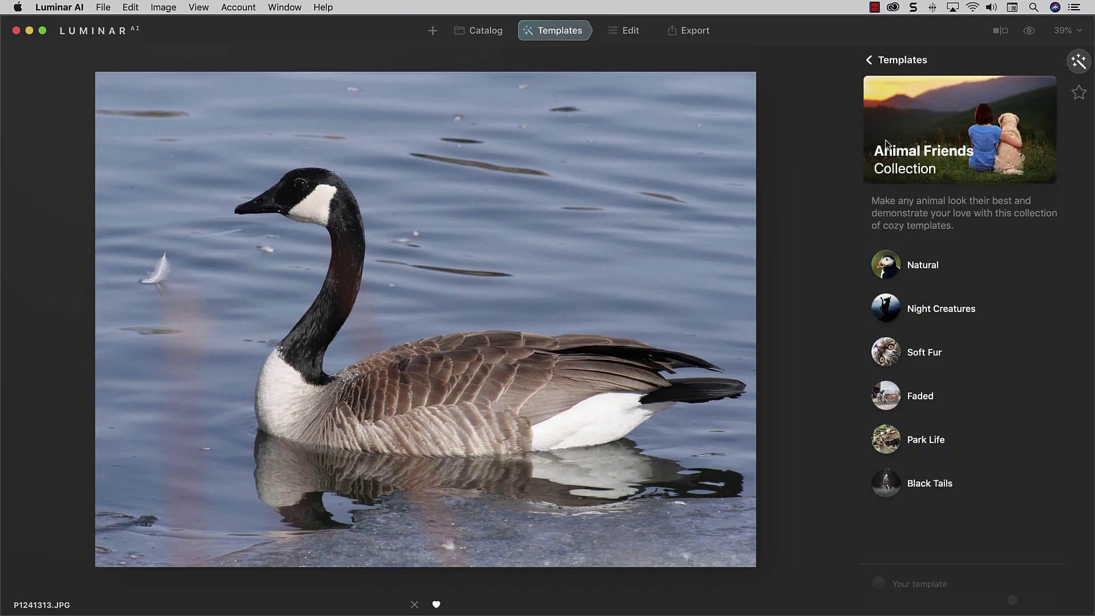
# Preview the Black Tails, Park Life, Faded, Soft Fur and Night Creatures templates, and apply Natural to the goose photo
pyautogui.click(888, 486)
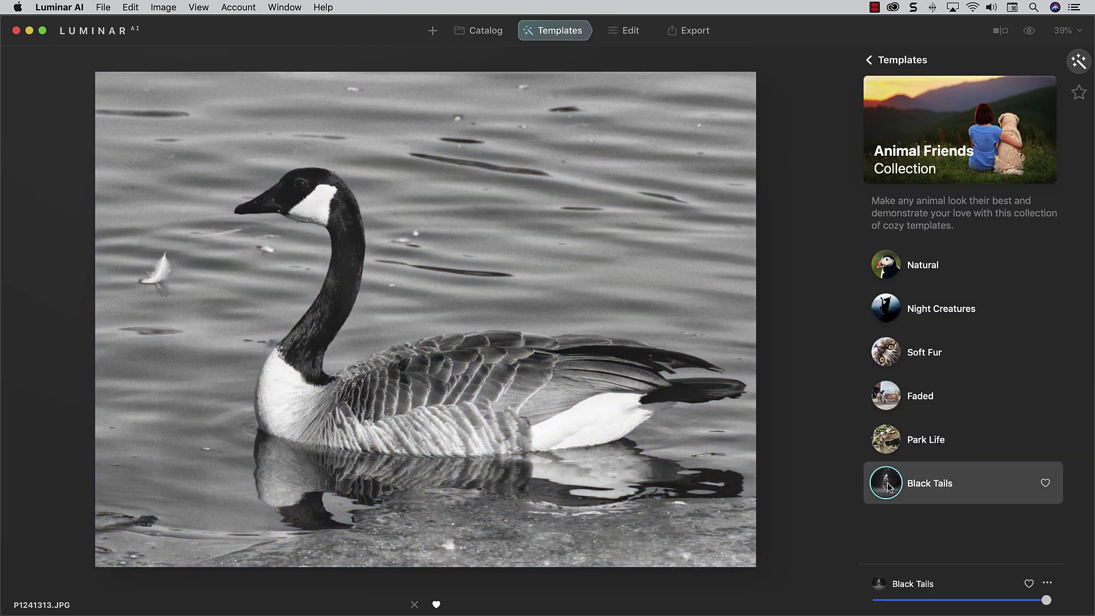
pyautogui.click(894, 447)
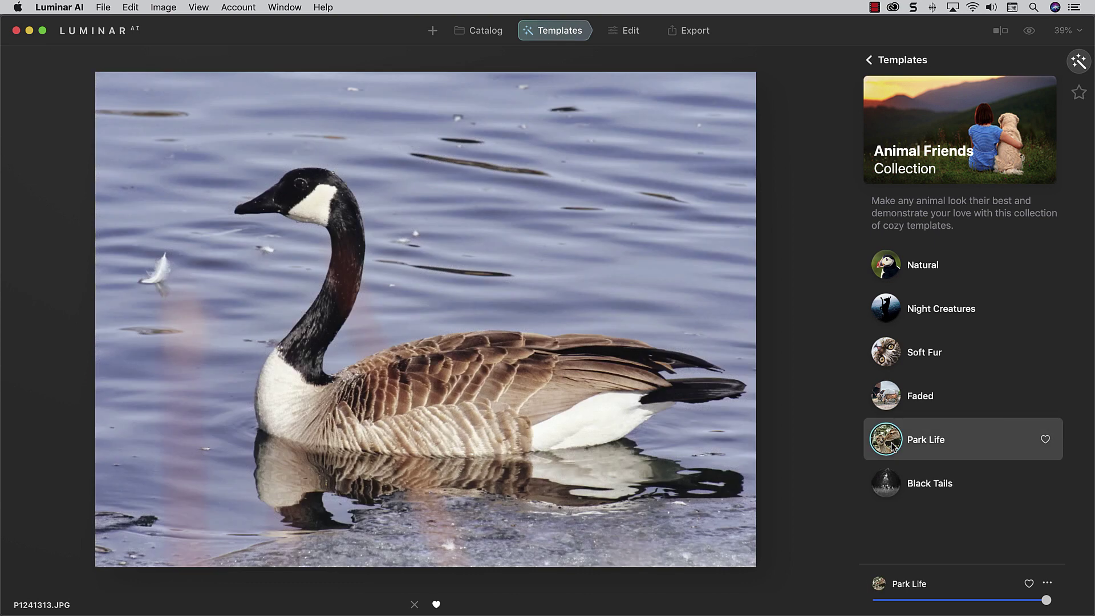
pyautogui.click(887, 400)
pyautogui.click(885, 358)
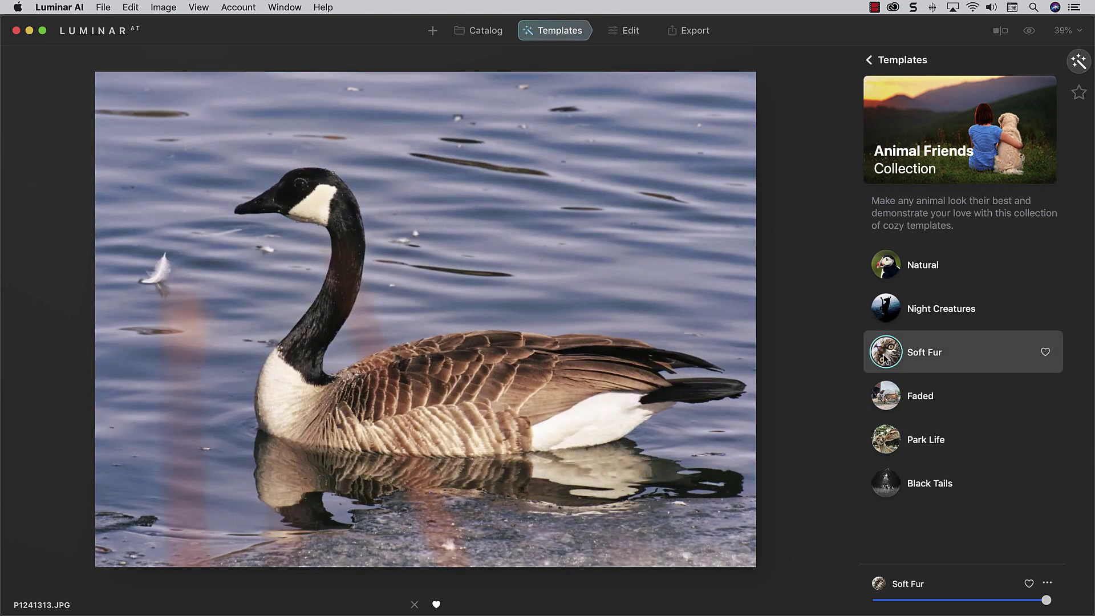
pyautogui.click(887, 314)
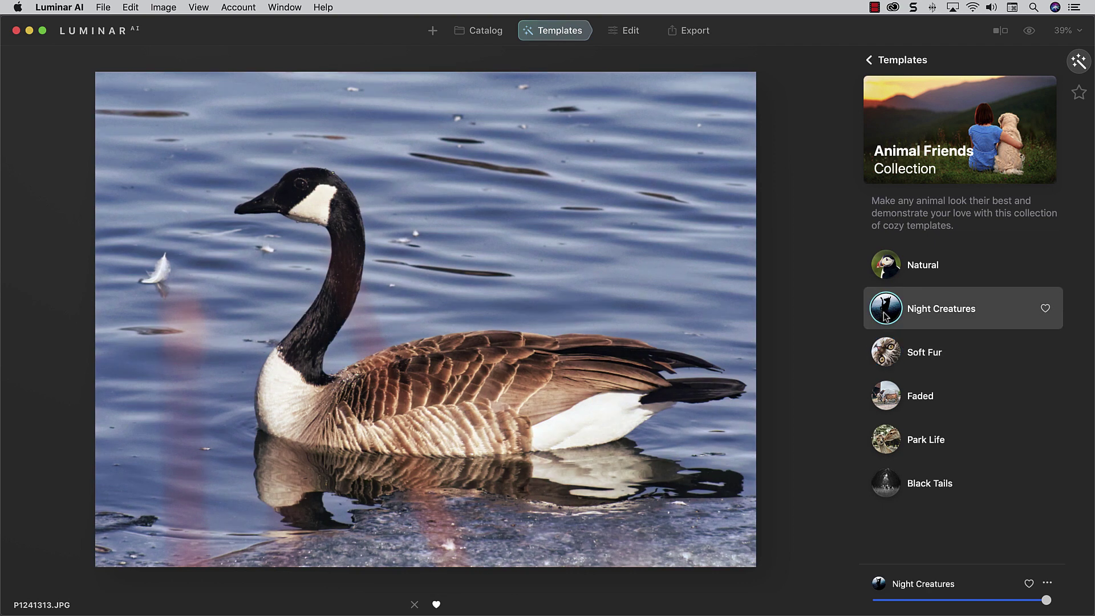
pyautogui.click(886, 272)
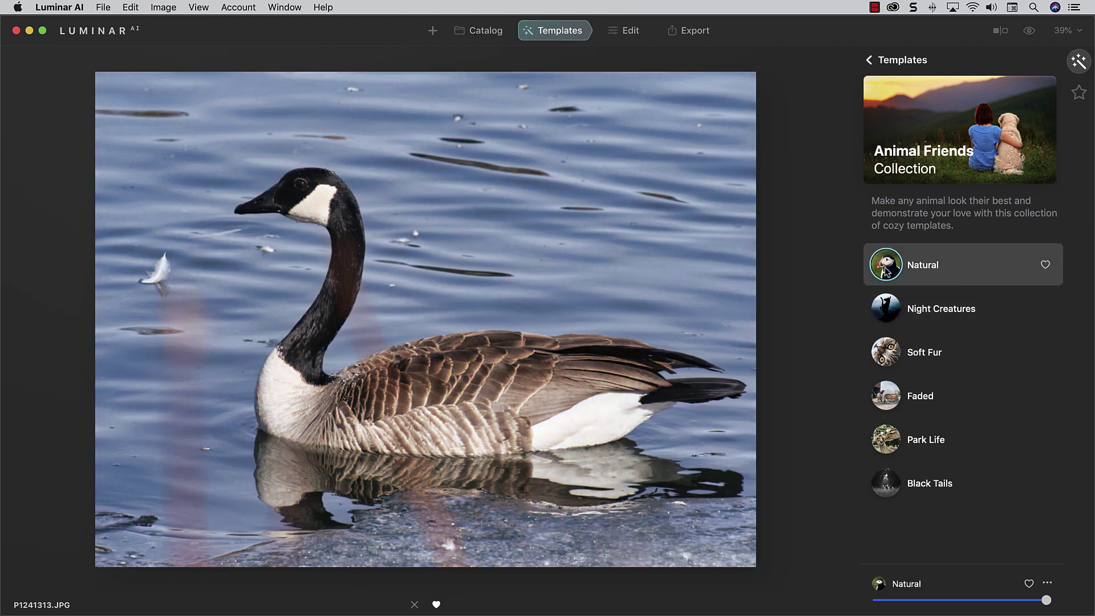
# Compare the goose photo before and after the Natural template several times, ending on the edited version
pyautogui.click(1029, 33)
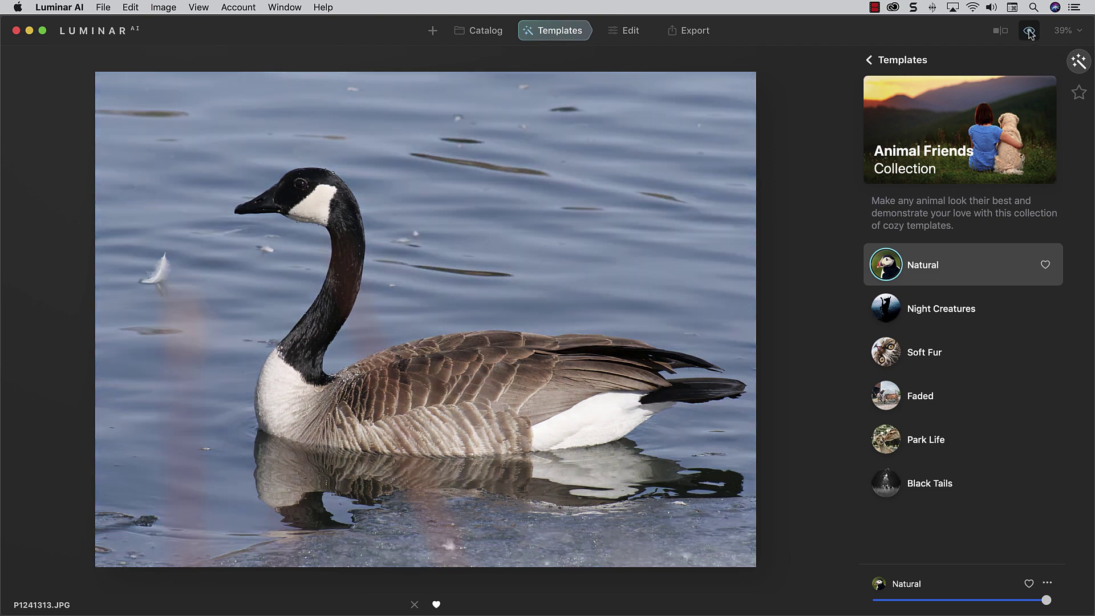
pyautogui.click(1029, 33)
pyautogui.click(1029, 33)
pyautogui.click(1030, 33)
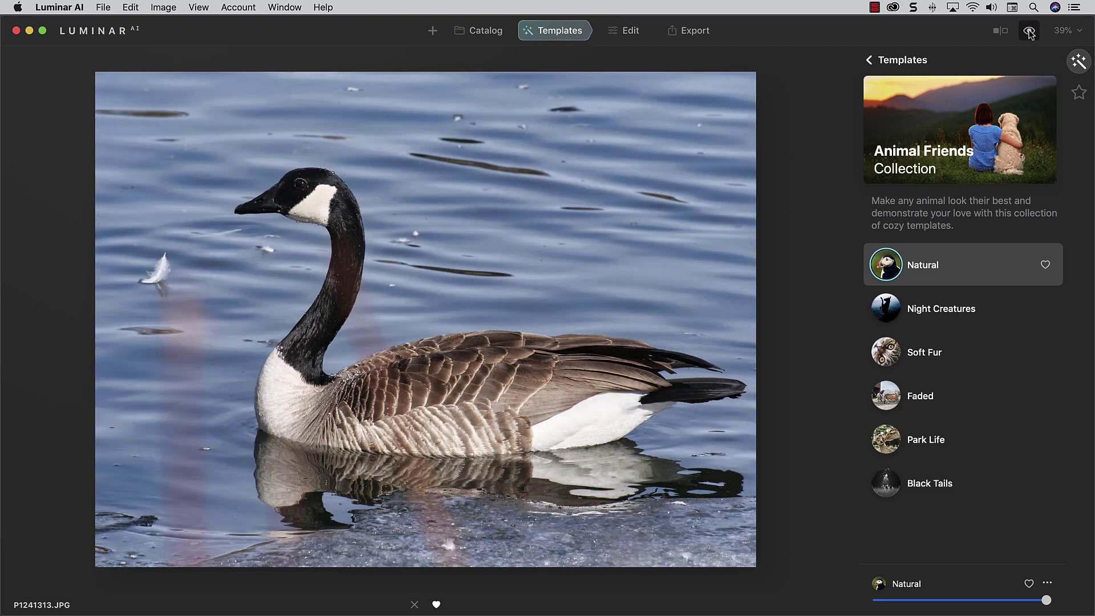
pyautogui.click(1029, 33)
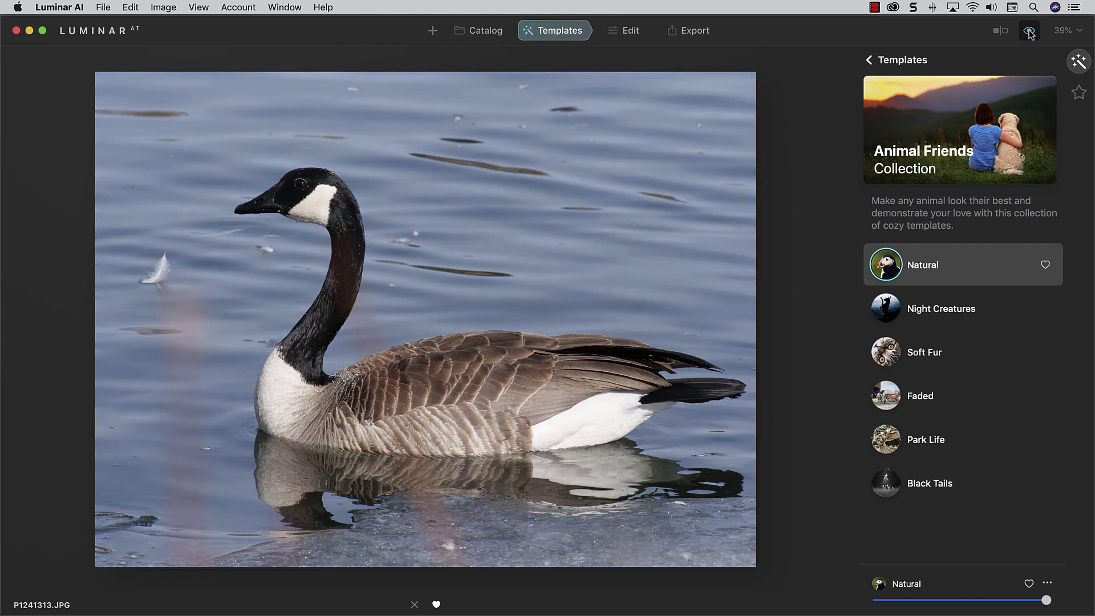
pyautogui.click(1029, 33)
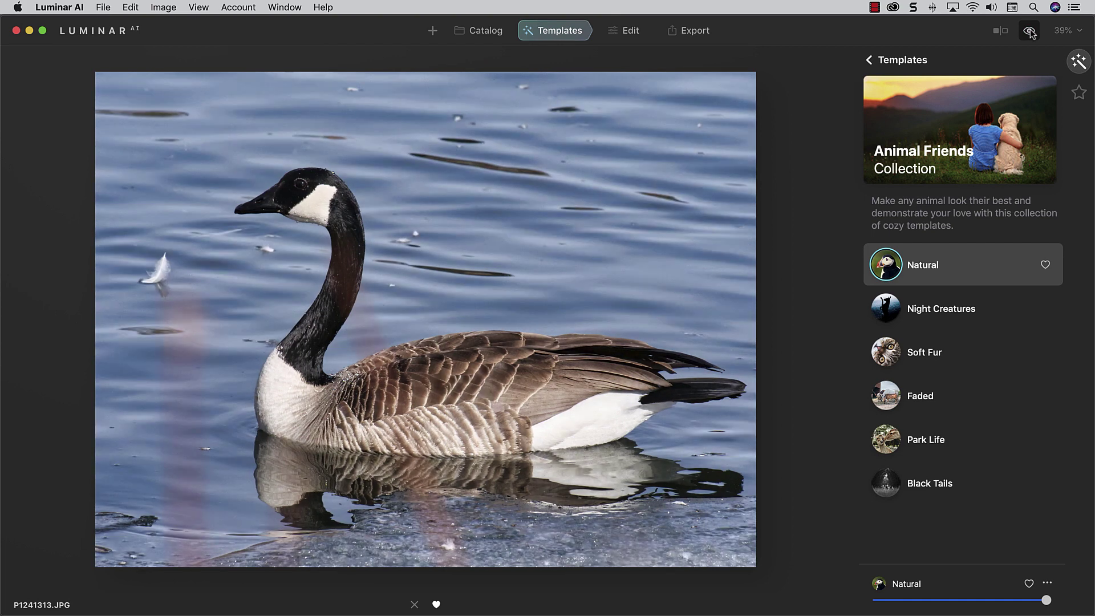
# Review the editing tools and set the Enhance AI Accent to 48
pyautogui.click(624, 31)
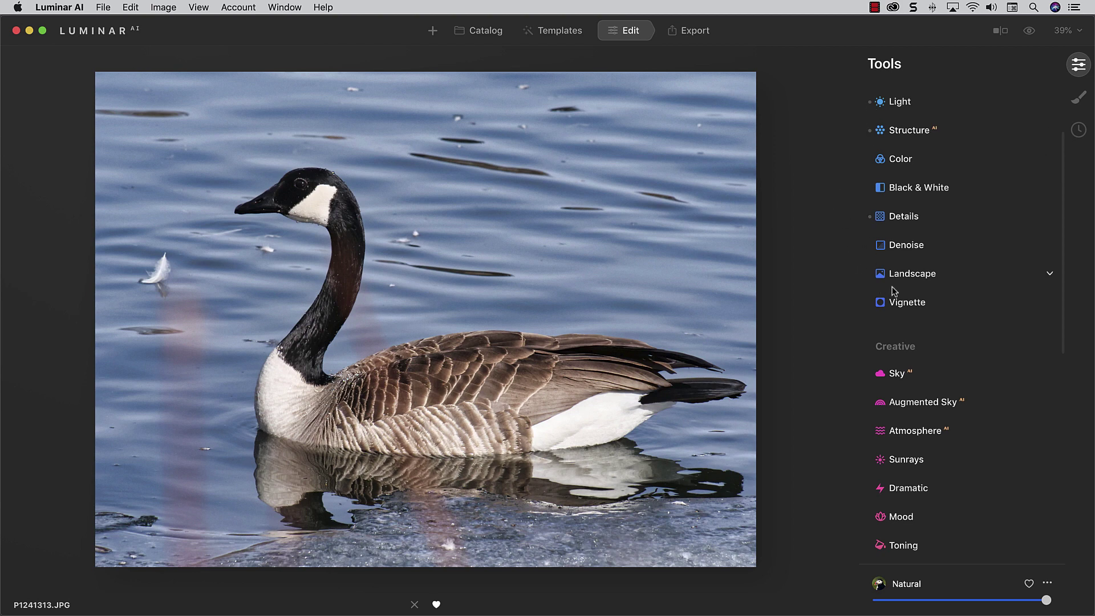
pyautogui.scroll(-10, 894, 291)
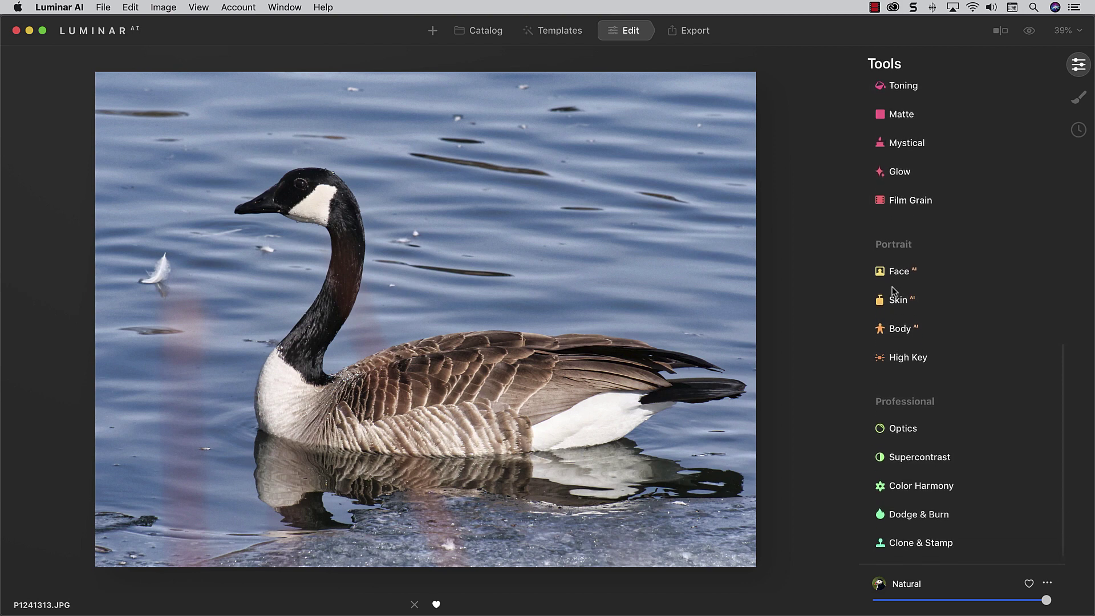
pyautogui.scroll(15, 894, 291)
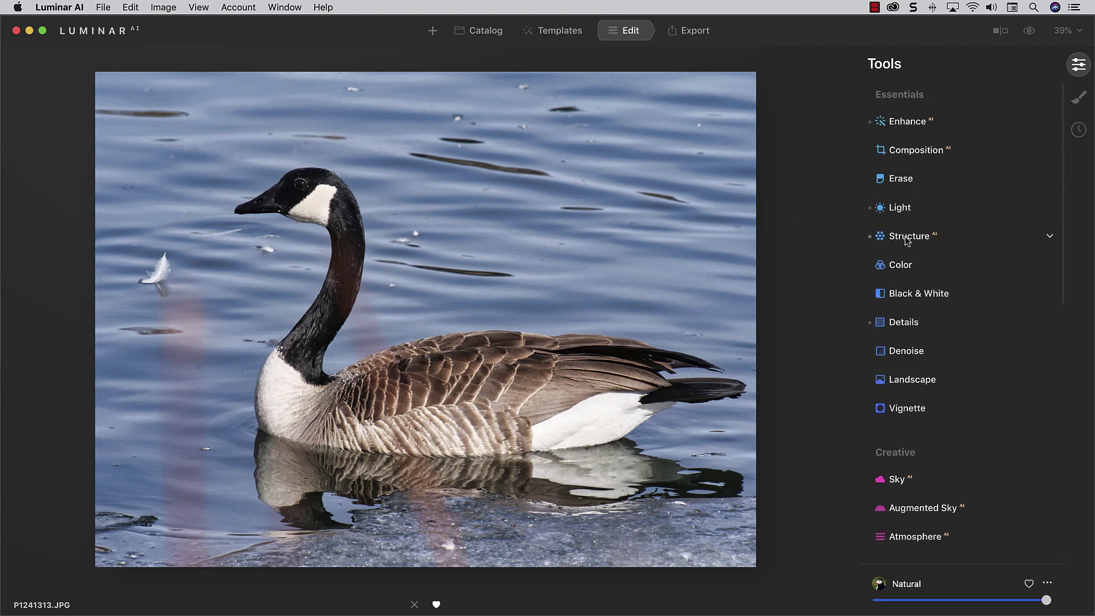
pyautogui.click(896, 127)
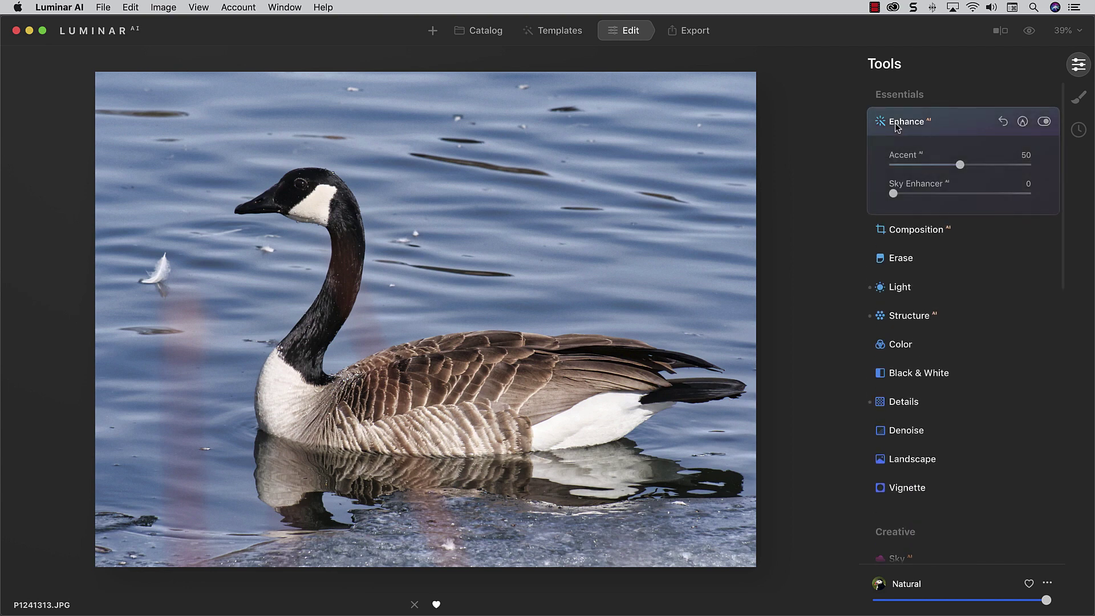
pyautogui.moveTo(960, 165)
pyautogui.mouseDown()
pyautogui.moveTo(986, 165)
pyautogui.moveTo(946, 165)
pyautogui.moveTo(957, 165)
pyautogui.mouseUp()
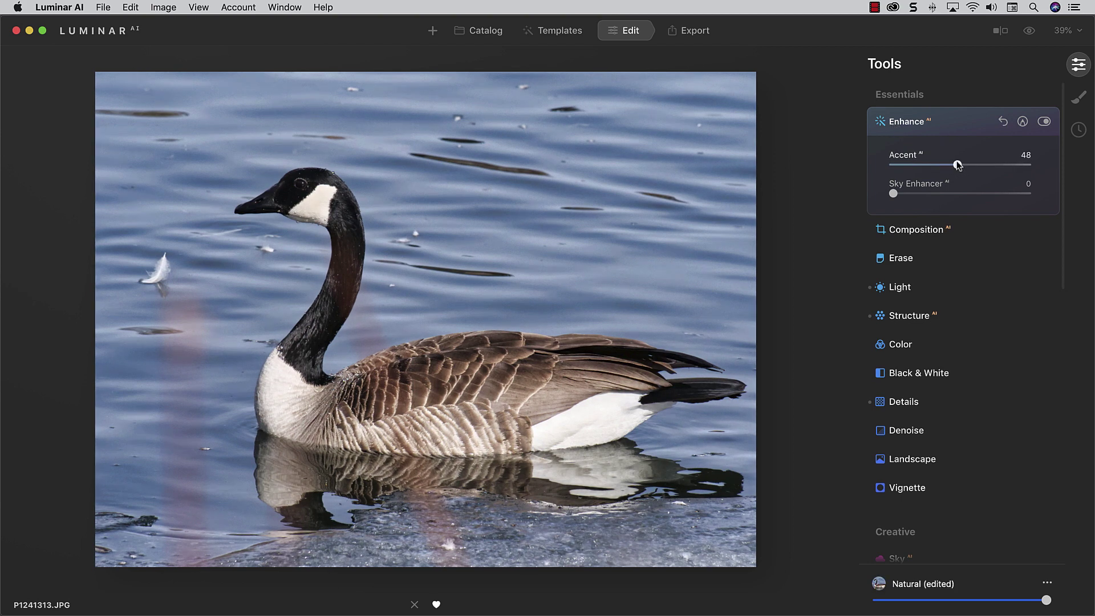
pyautogui.click(911, 122)
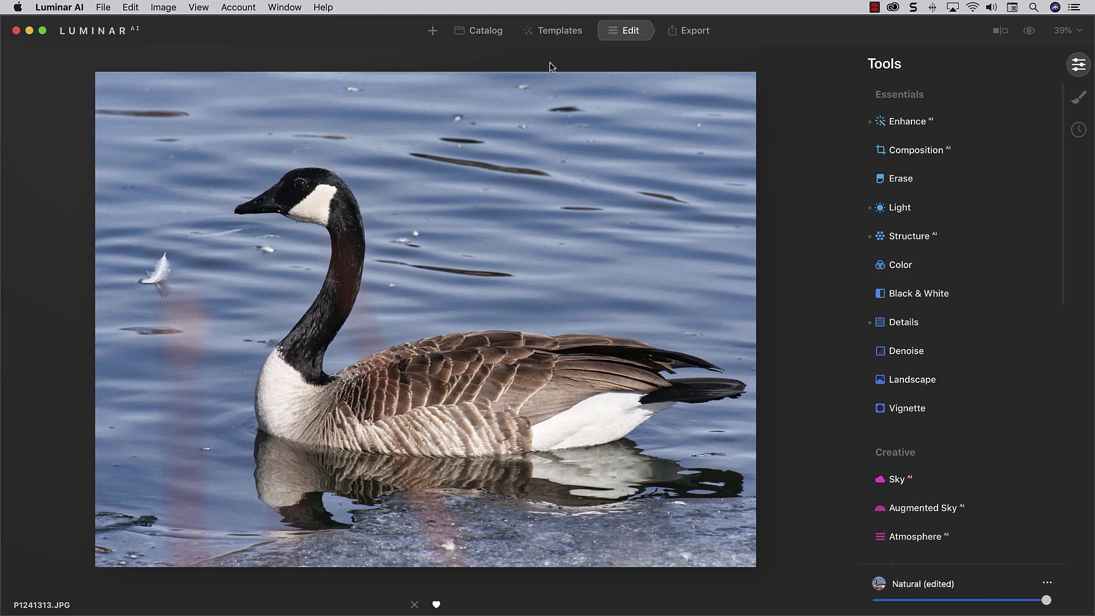
# Show the histogram with clipping warnings and examine the goose's white rear feathers at 100% zoom
pyautogui.click(199, 8)
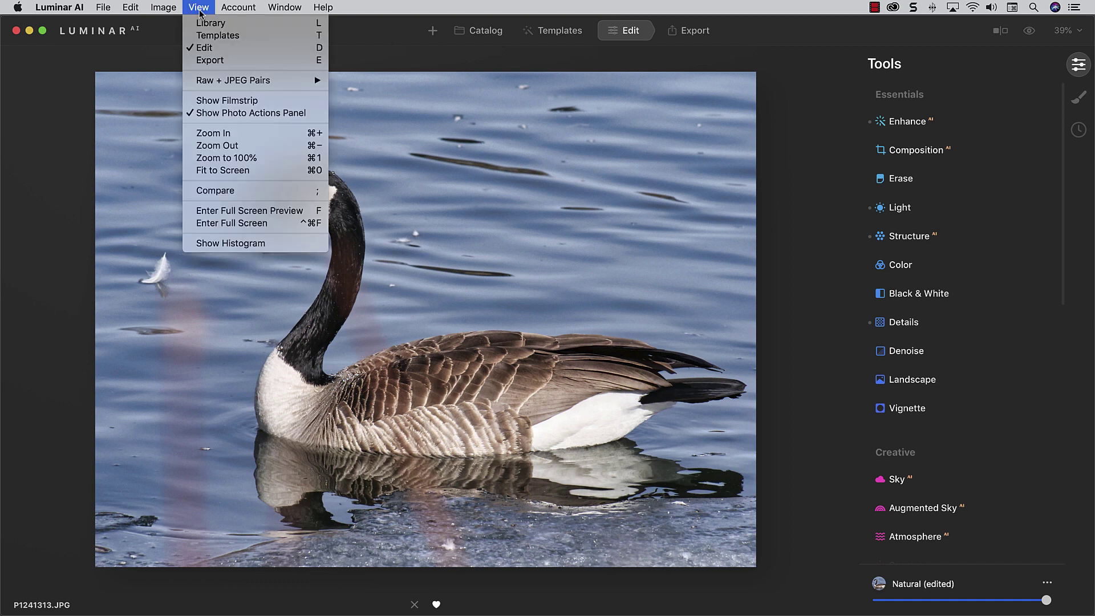
pyautogui.click(239, 243)
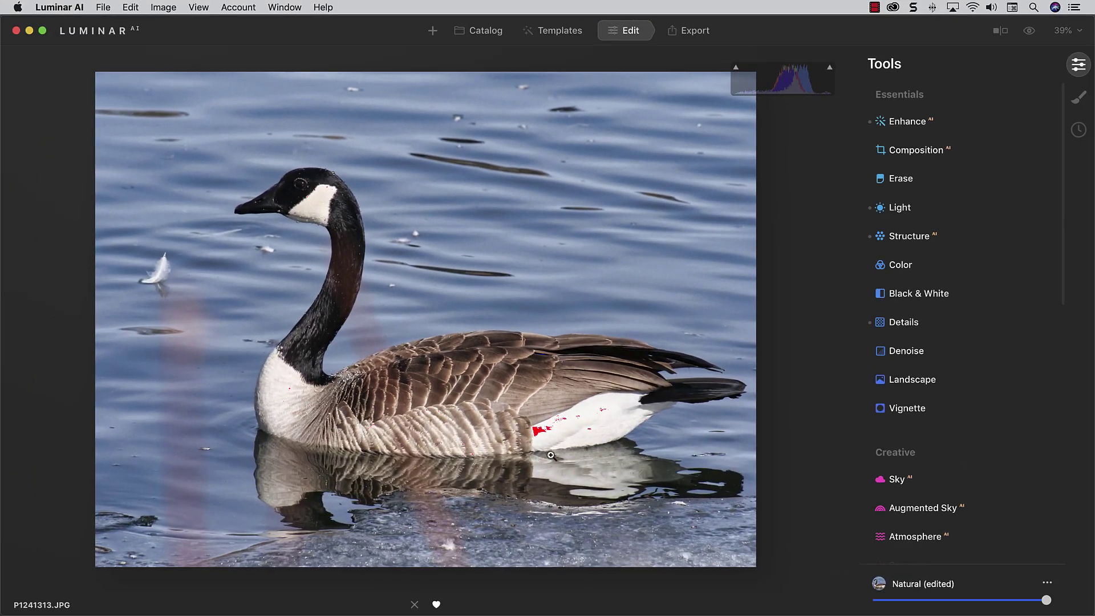
pyautogui.click(551, 448)
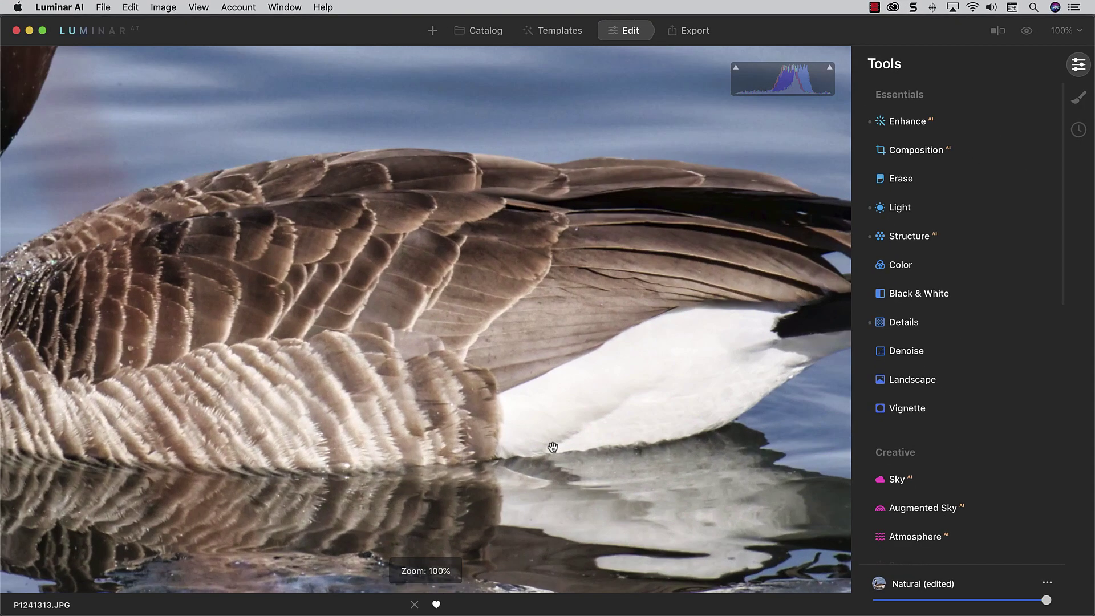
pyautogui.moveTo(552, 448); pyautogui.dragTo(539, 350)
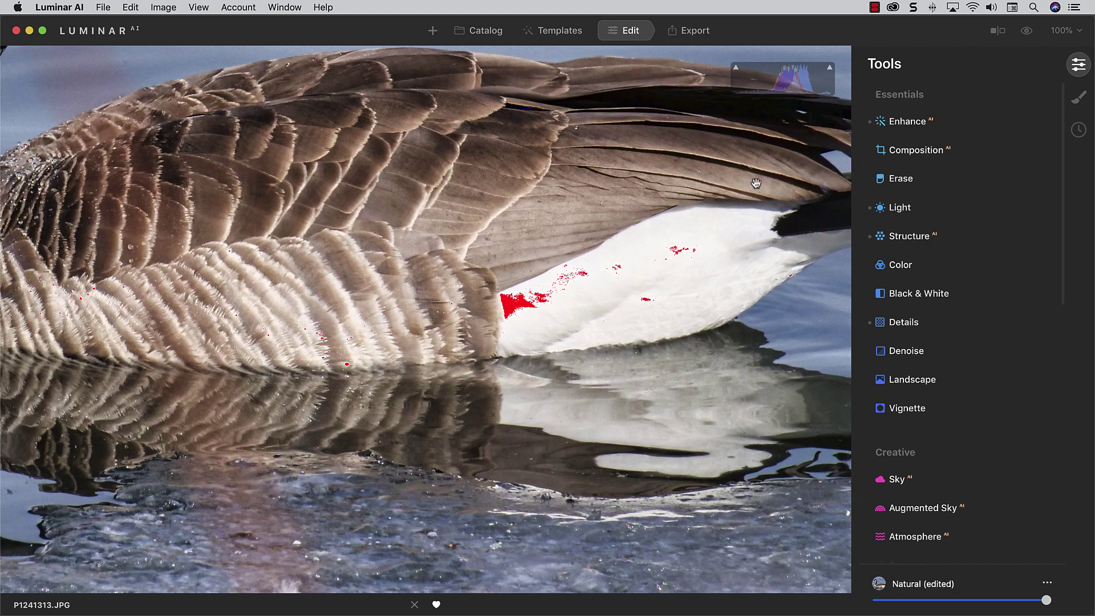
pyautogui.click(642, 275)
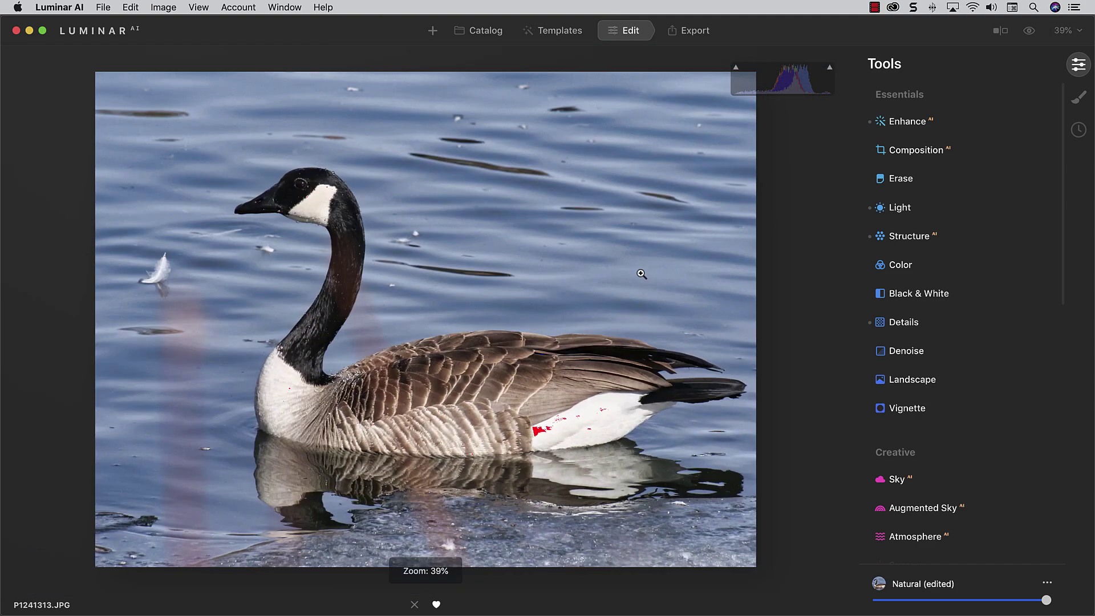
# Set the Light exposure to 0.20 after testing values of 1.14 and -4.30
pyautogui.click(899, 209)
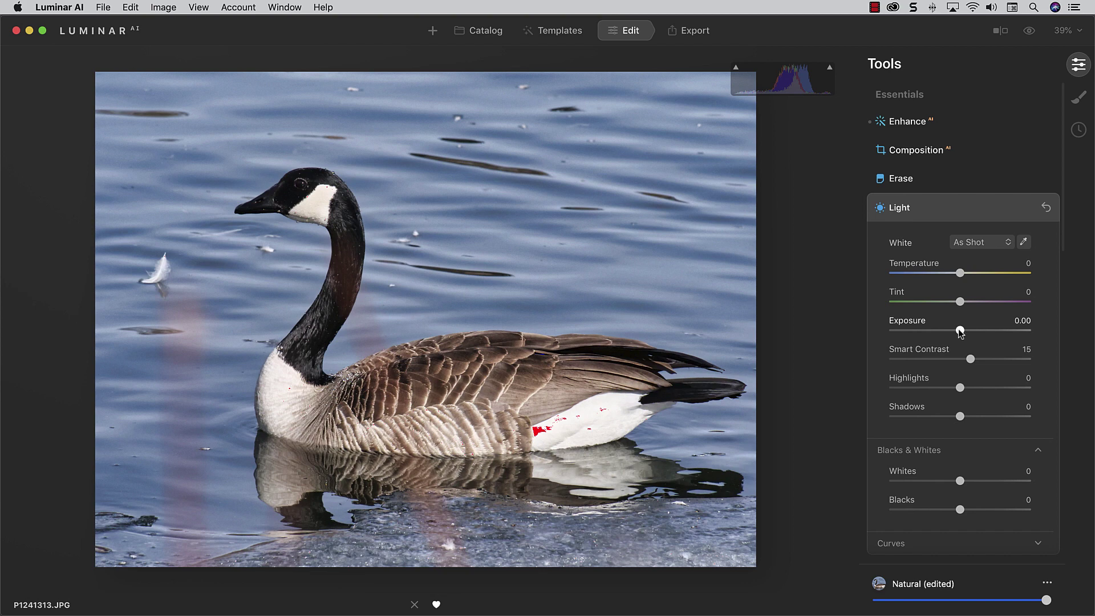
pyautogui.moveTo(960, 330); pyautogui.dragTo(975, 330)
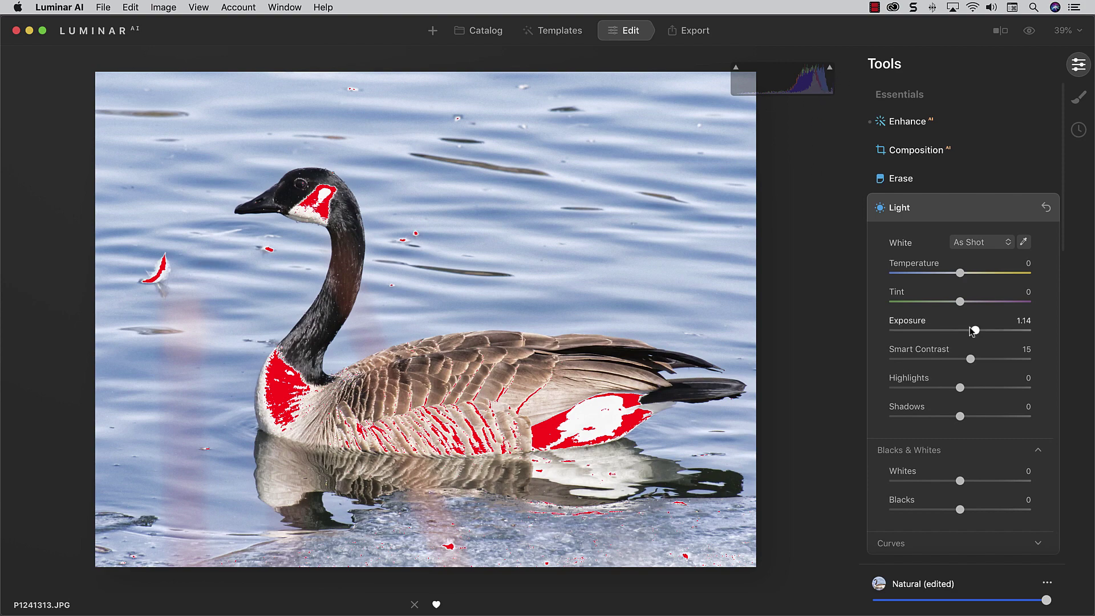
pyautogui.moveTo(973, 331); pyautogui.dragTo(903, 332)
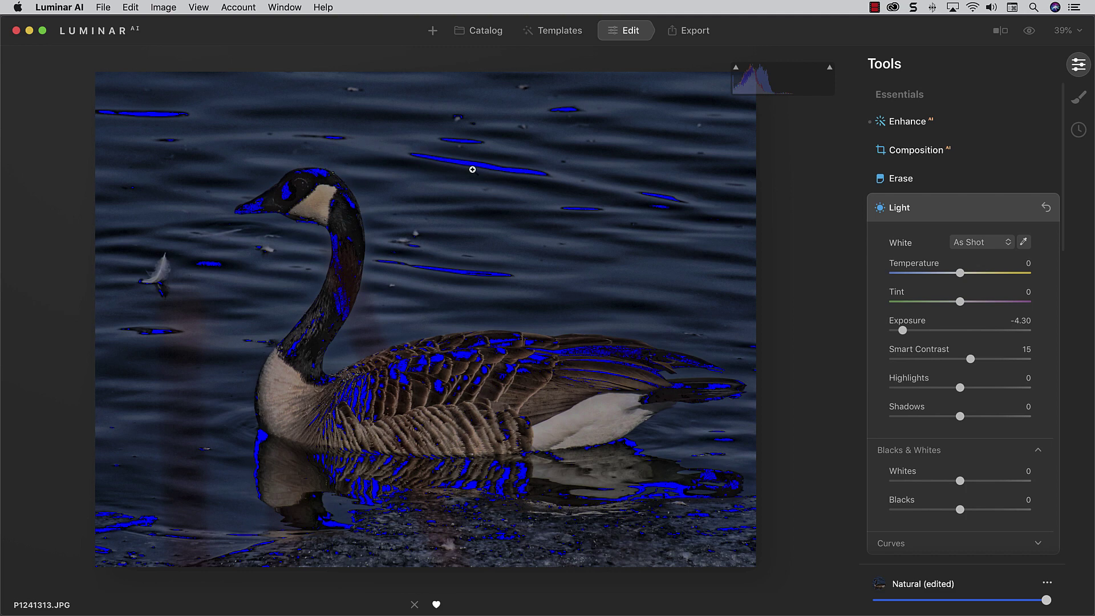
pyautogui.moveTo(902, 330); pyautogui.dragTo(964, 331)
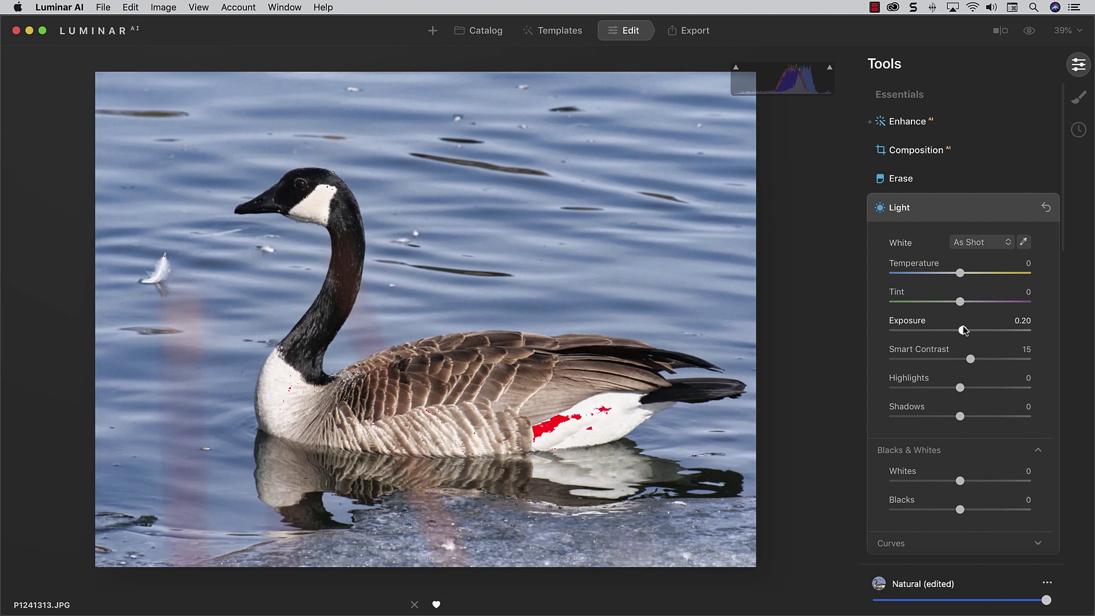
pyautogui.moveTo(963, 329); pyautogui.dragTo(963, 329)
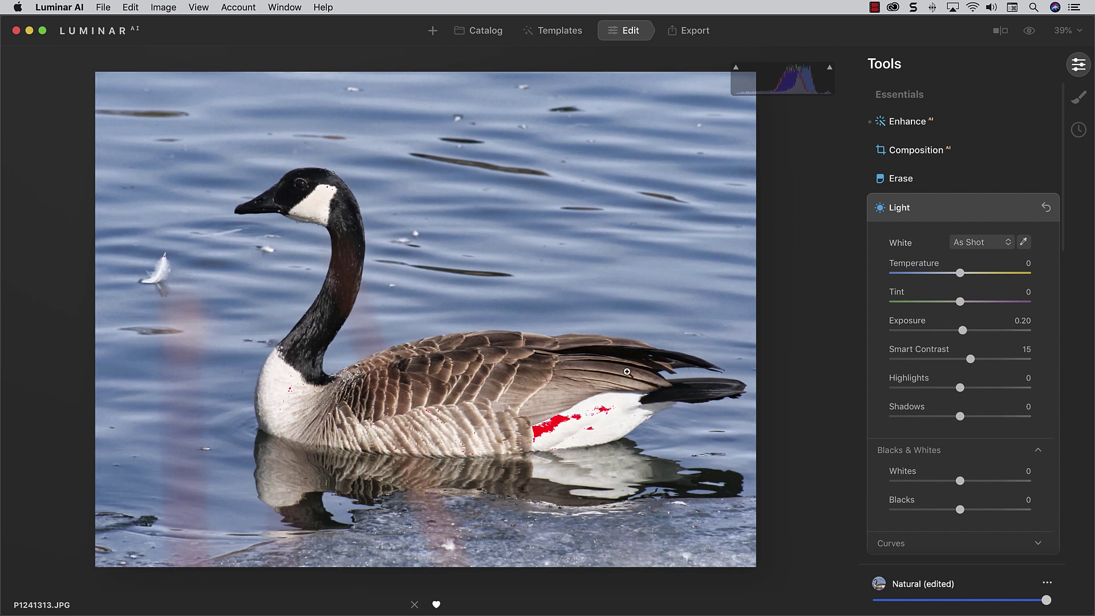
# Set the Light highlights to -25 while checking the white rear feathers, and compare the result with the original photo
pyautogui.click(573, 439)
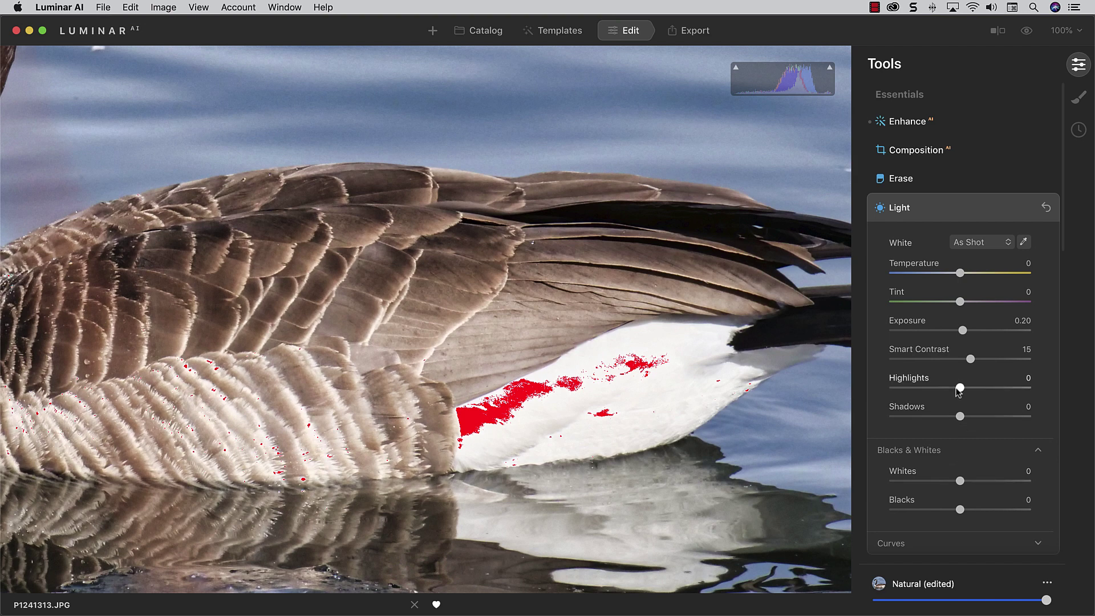
pyautogui.moveTo(957, 389); pyautogui.dragTo(940, 393)
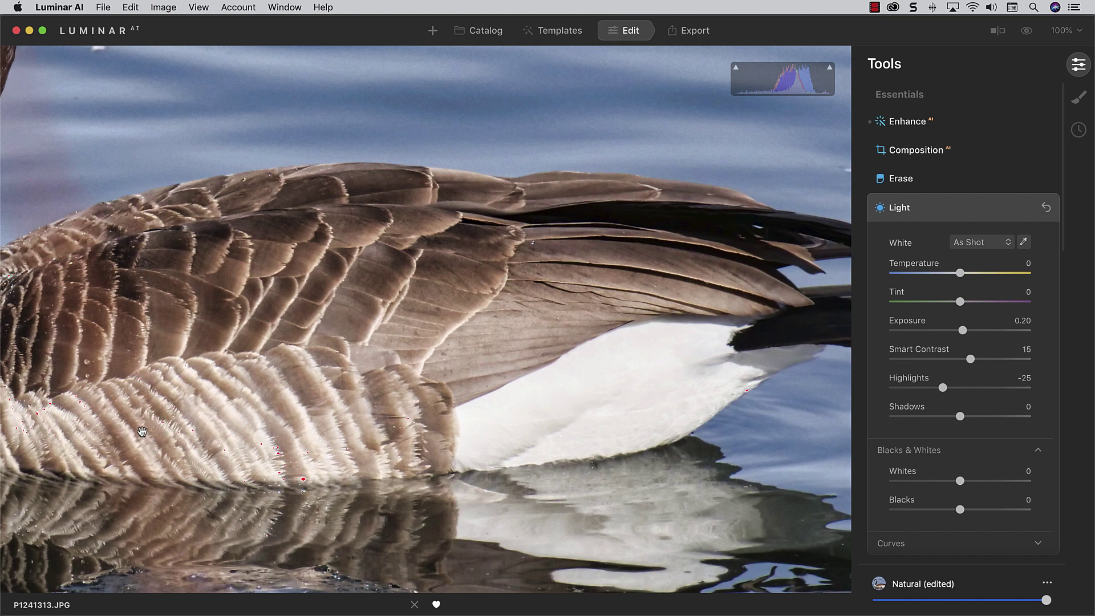
pyautogui.click(494, 380)
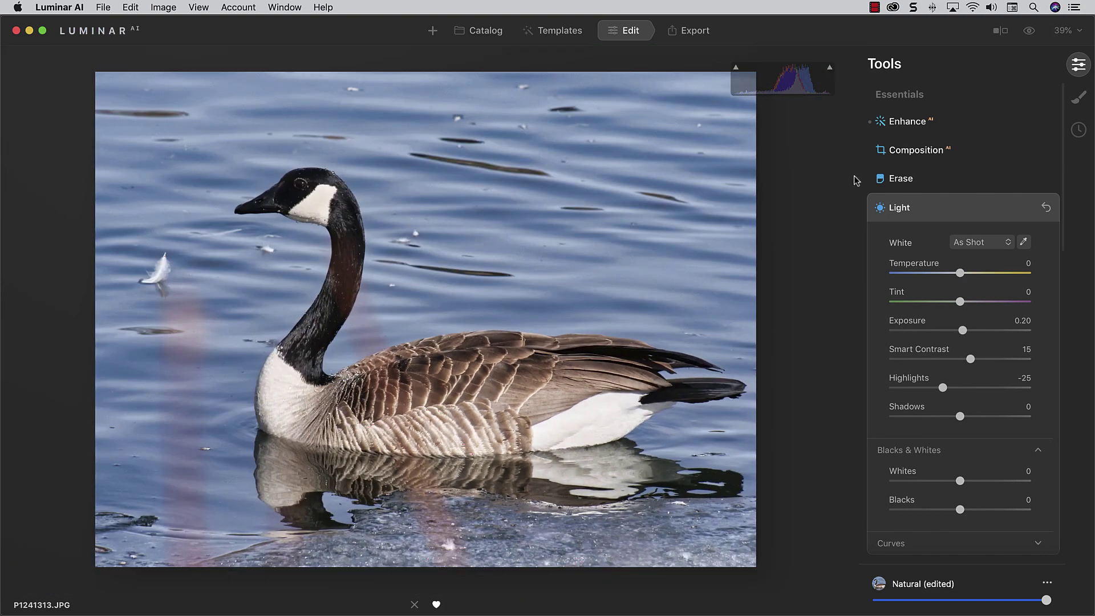
pyautogui.click(1028, 34)
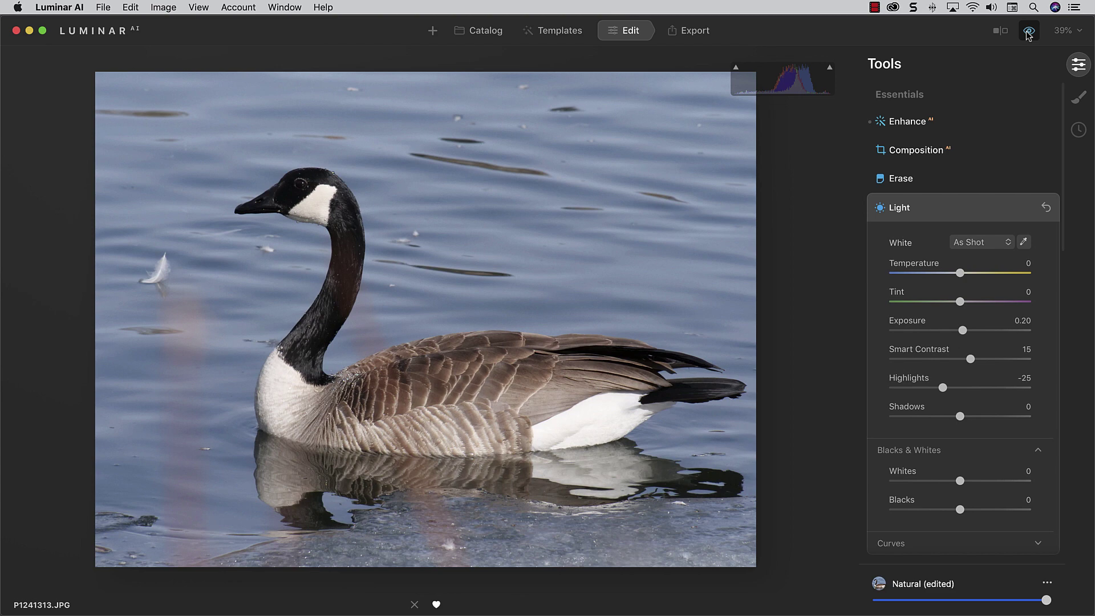
pyautogui.click(1028, 34)
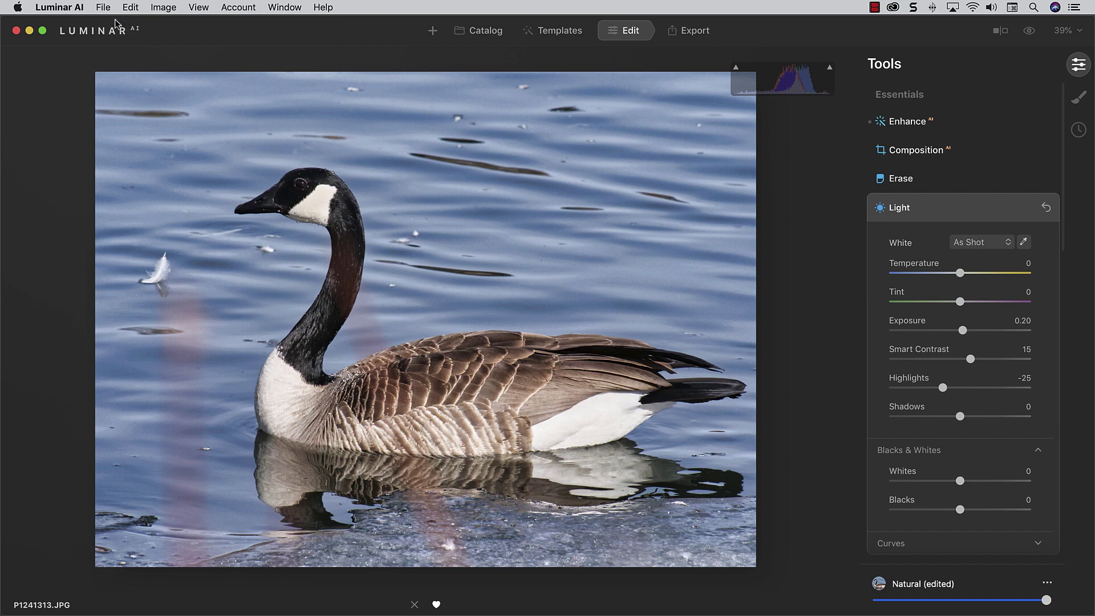
# Review the export sharpening, resizing, color space and format options for the goose photo, and close them without saving
pyautogui.click(102, 7)
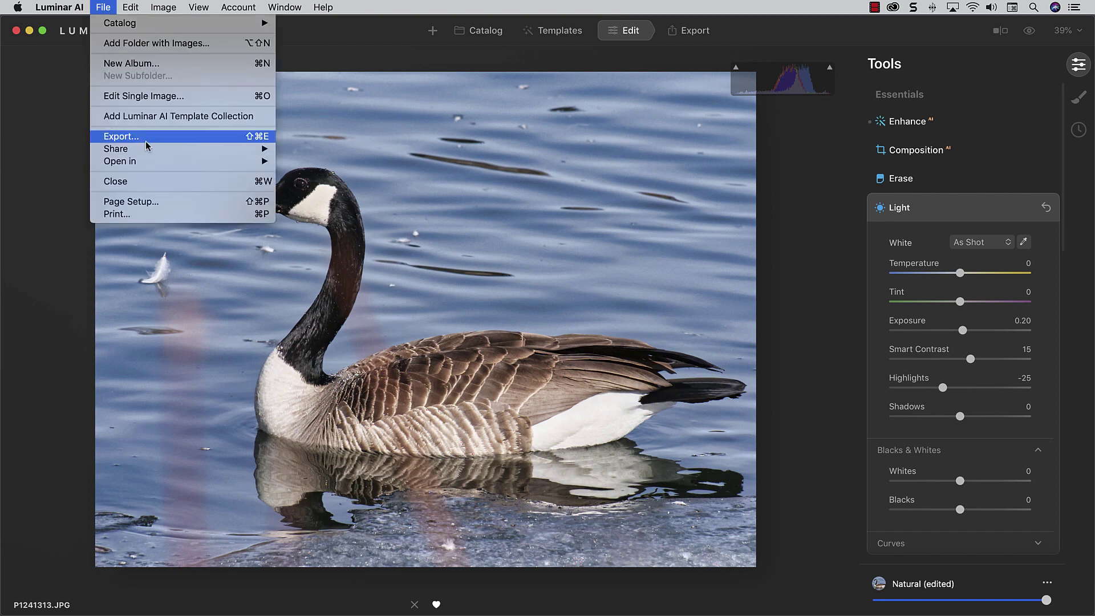
pyautogui.click(146, 141)
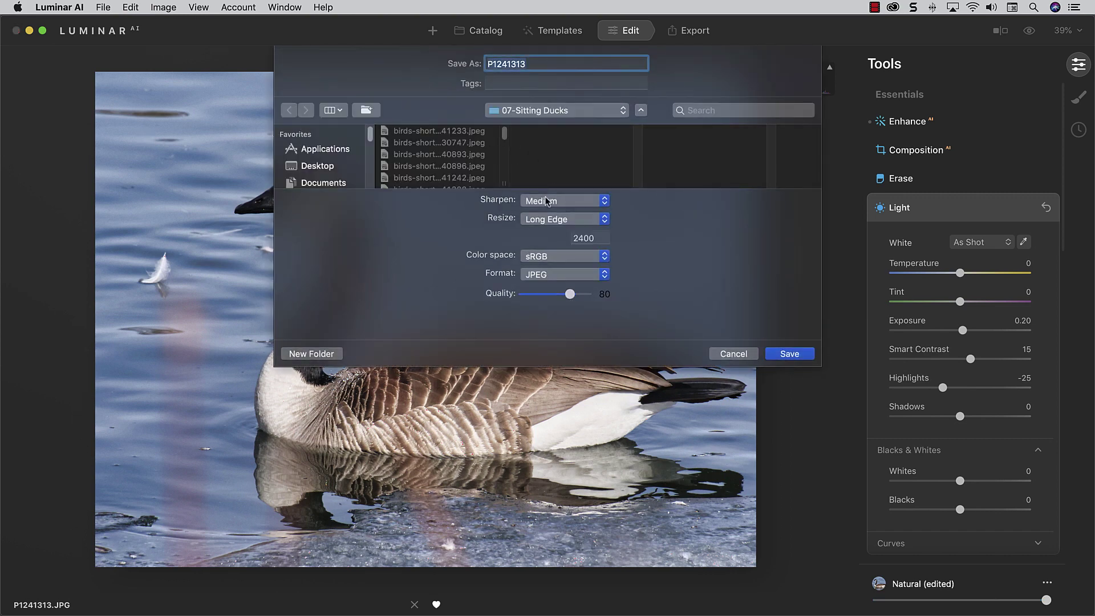
pyautogui.click(545, 201)
pyautogui.click(546, 201)
pyautogui.click(552, 220)
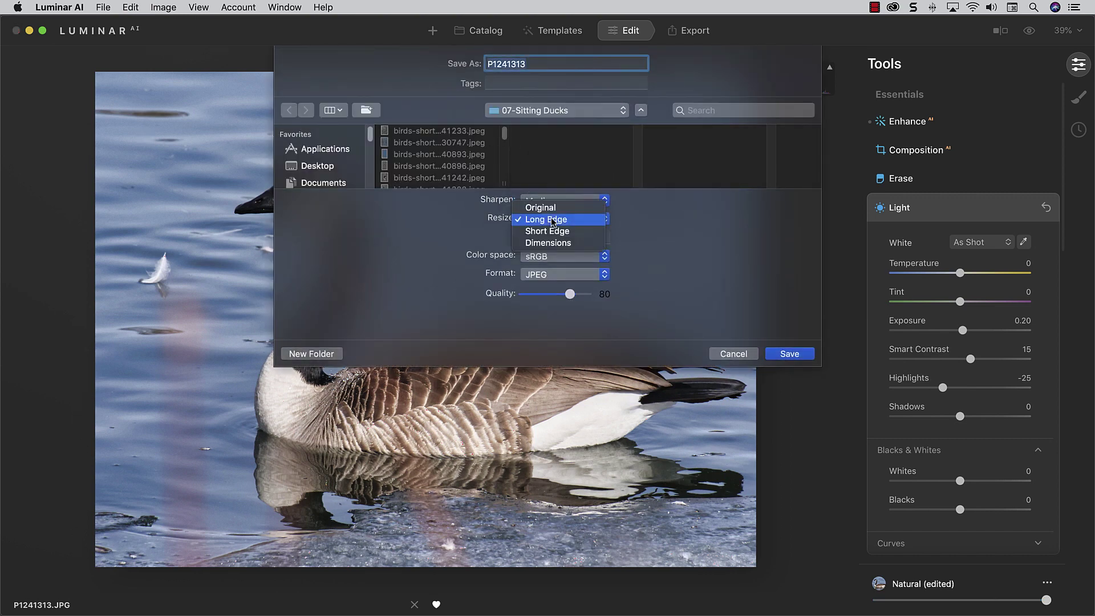
pyautogui.click(551, 220)
pyautogui.click(563, 258)
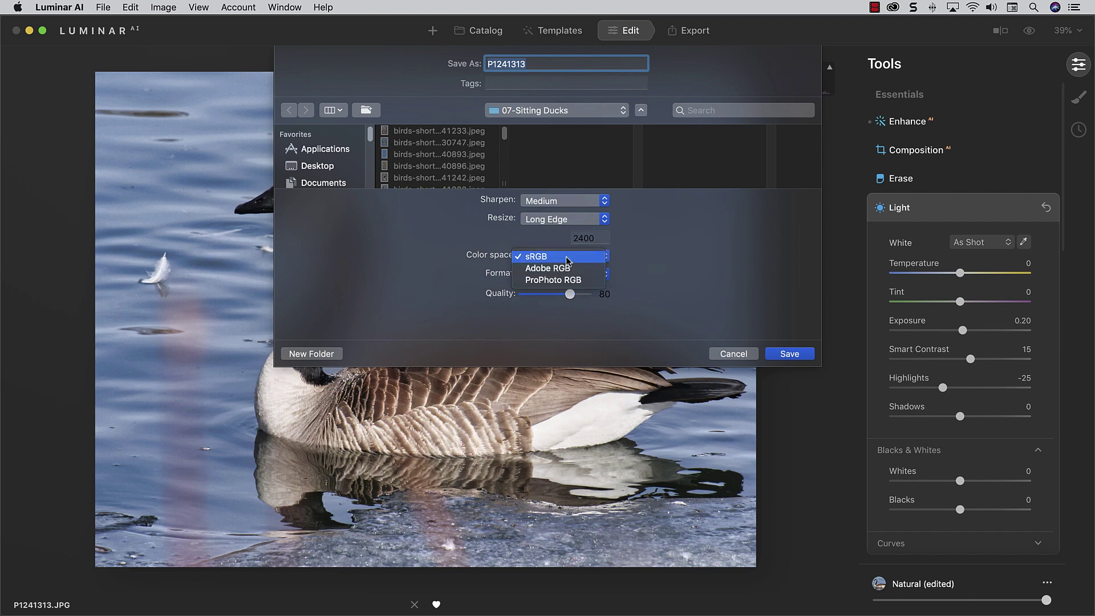
pyautogui.click(568, 259)
pyautogui.click(563, 274)
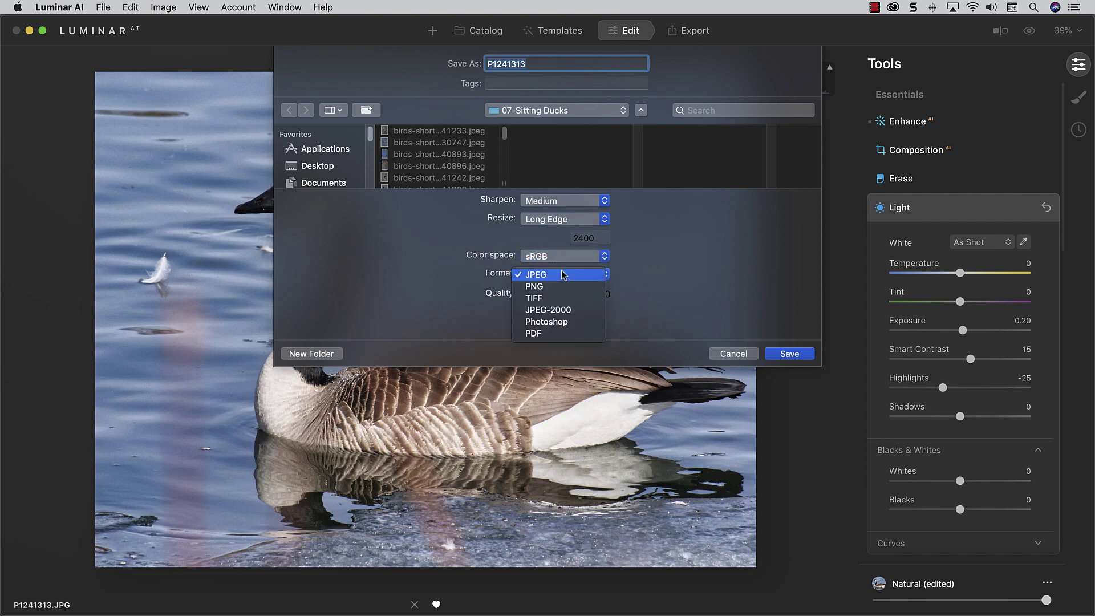
pyautogui.click(563, 274)
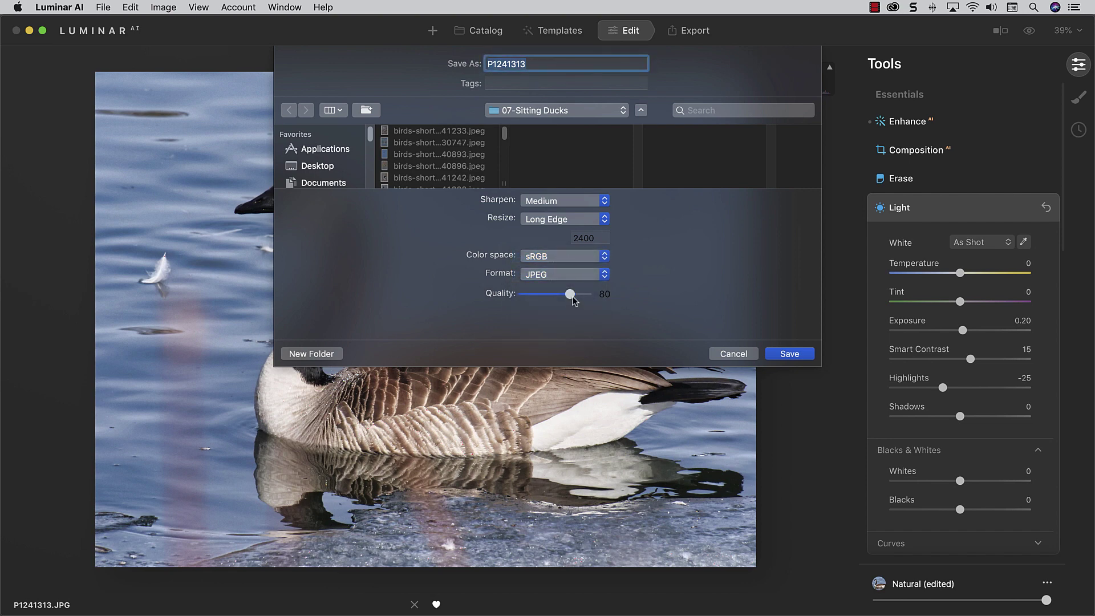
pyautogui.click(737, 353)
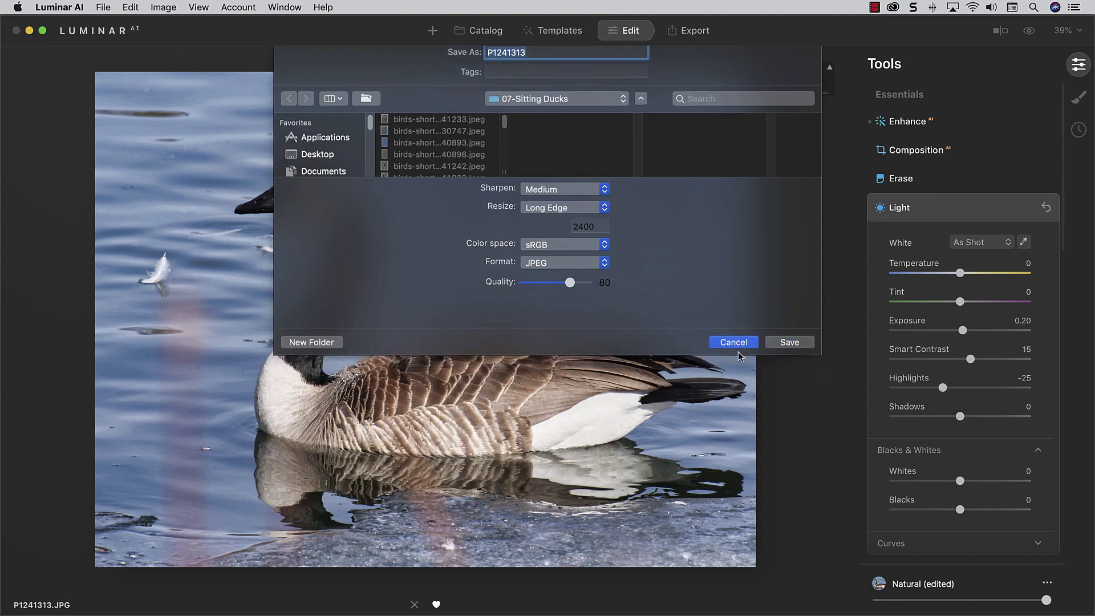
# Return to the Nature Wildlife album and open the beaver photo P1230513.JPG from its first row
pyautogui.click(481, 32)
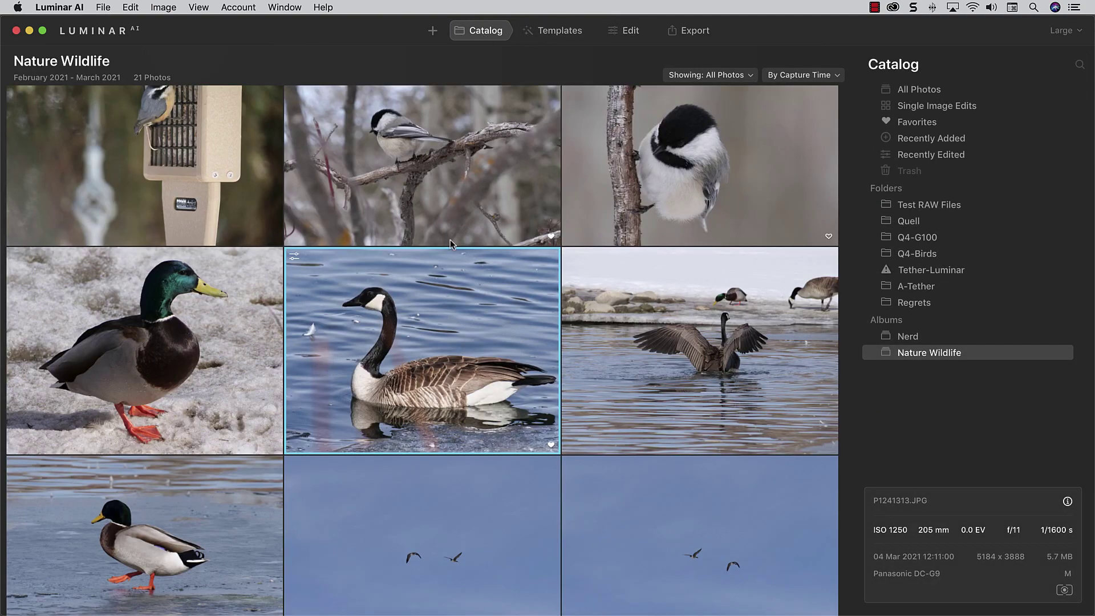
pyautogui.scroll(15, 450, 241)
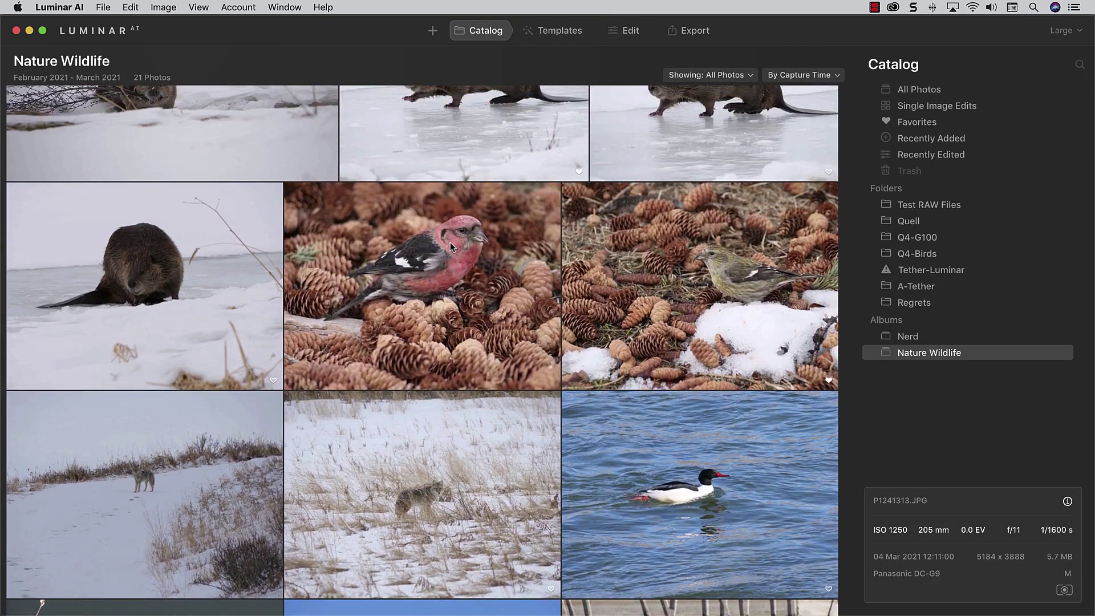
pyautogui.scroll(3, 450, 242)
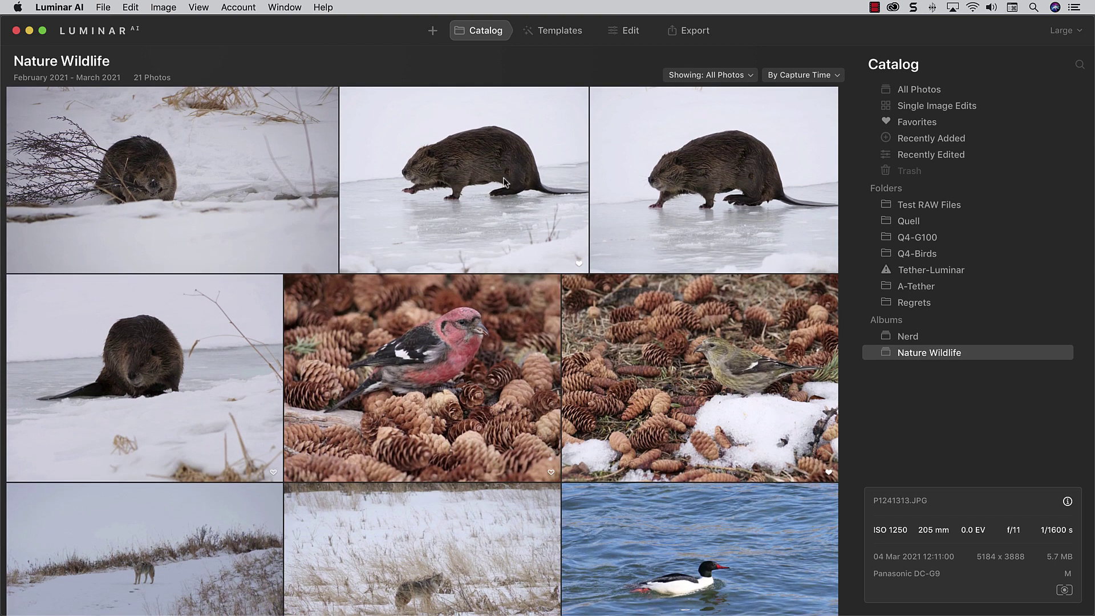
pyautogui.doubleClick(503, 182)
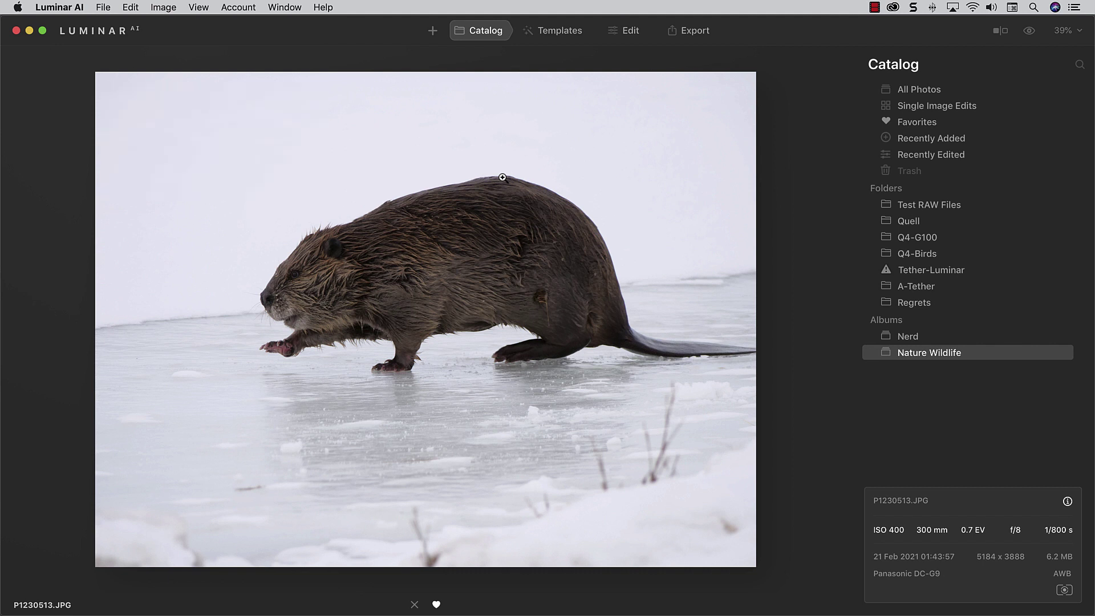
# Try the Black Tails, Park Life and Faded templates from the Animal Friends collection on the beaver photo, and apply Natural
pyautogui.click(556, 35)
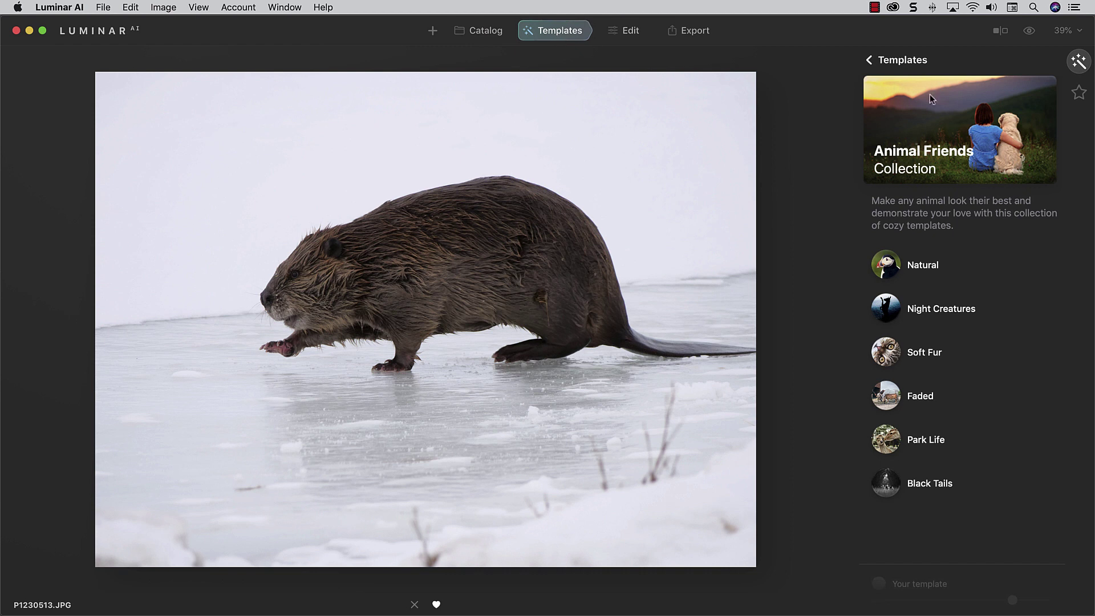
pyautogui.click(869, 60)
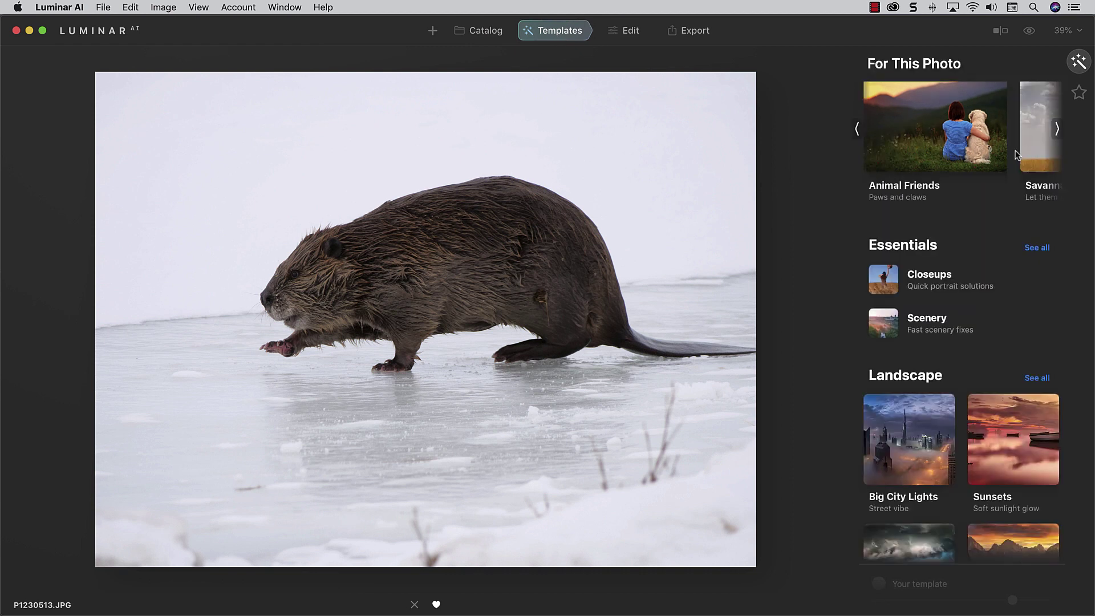
pyautogui.click(920, 149)
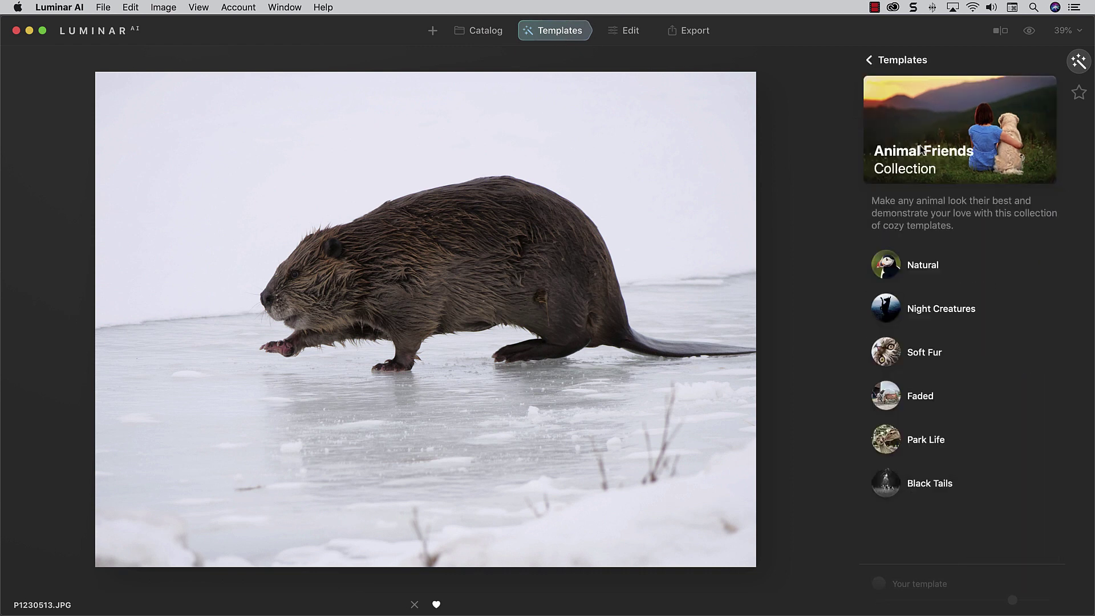
pyautogui.click(891, 493)
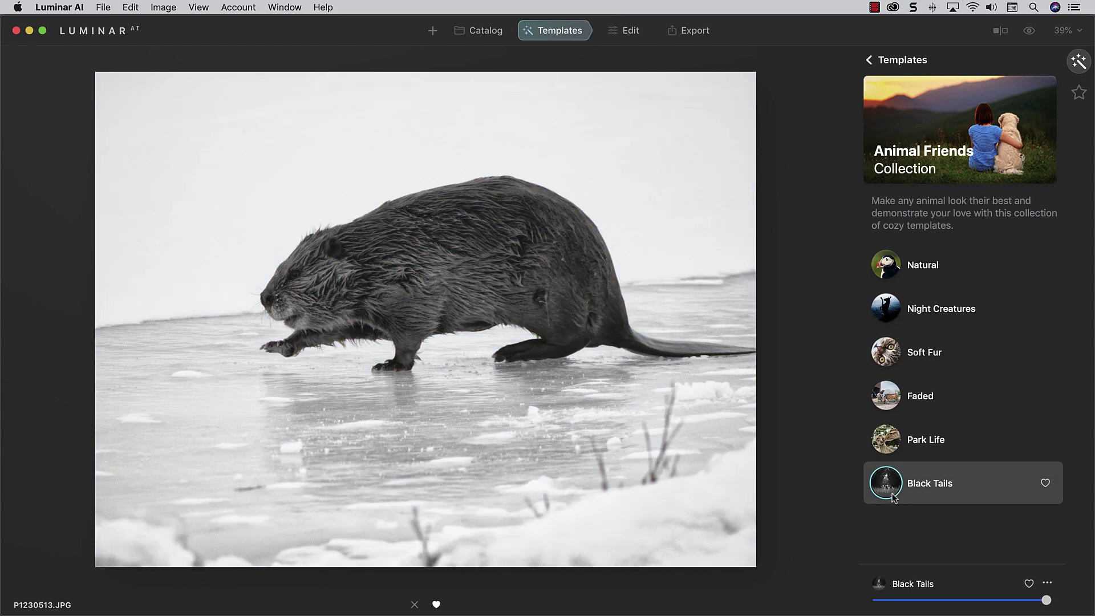
pyautogui.click(887, 443)
pyautogui.click(889, 400)
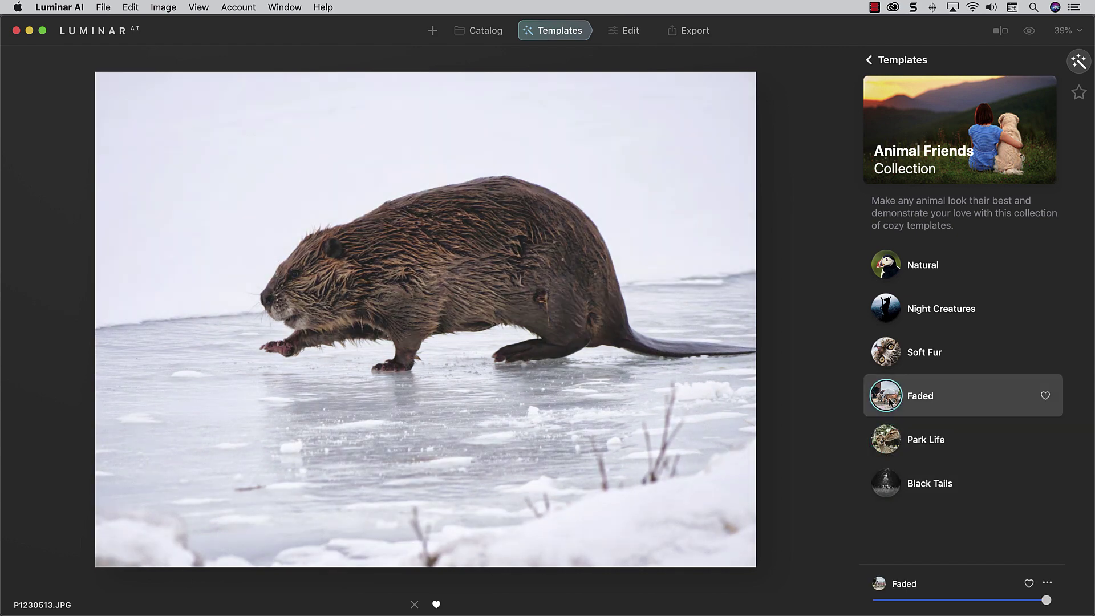
pyautogui.click(888, 275)
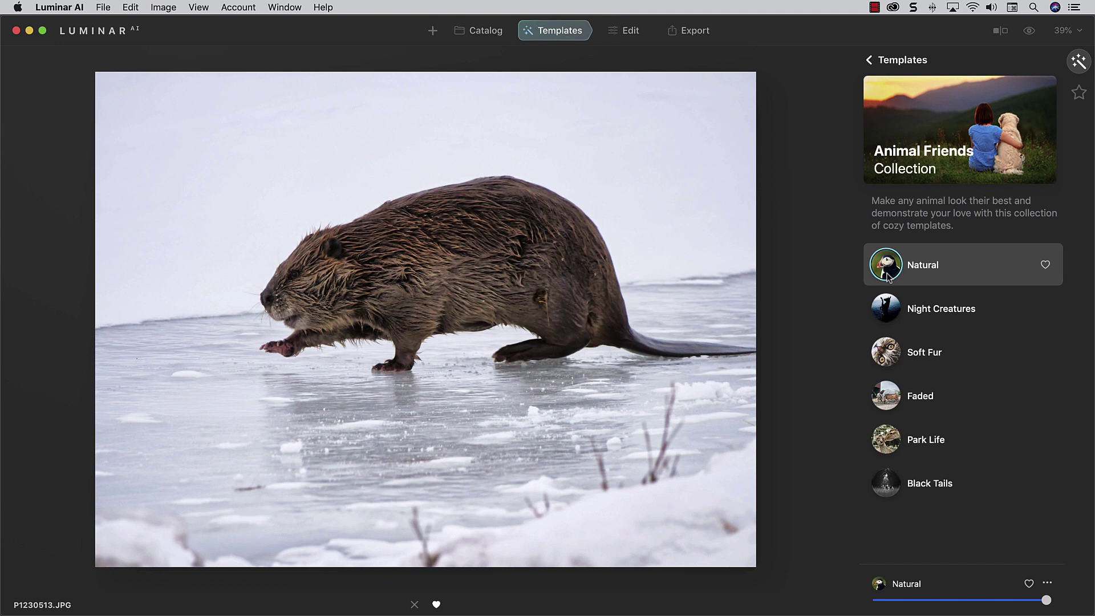
# Show the histogram for the beaver photo and set the Light exposure to 0.20
pyautogui.click(624, 30)
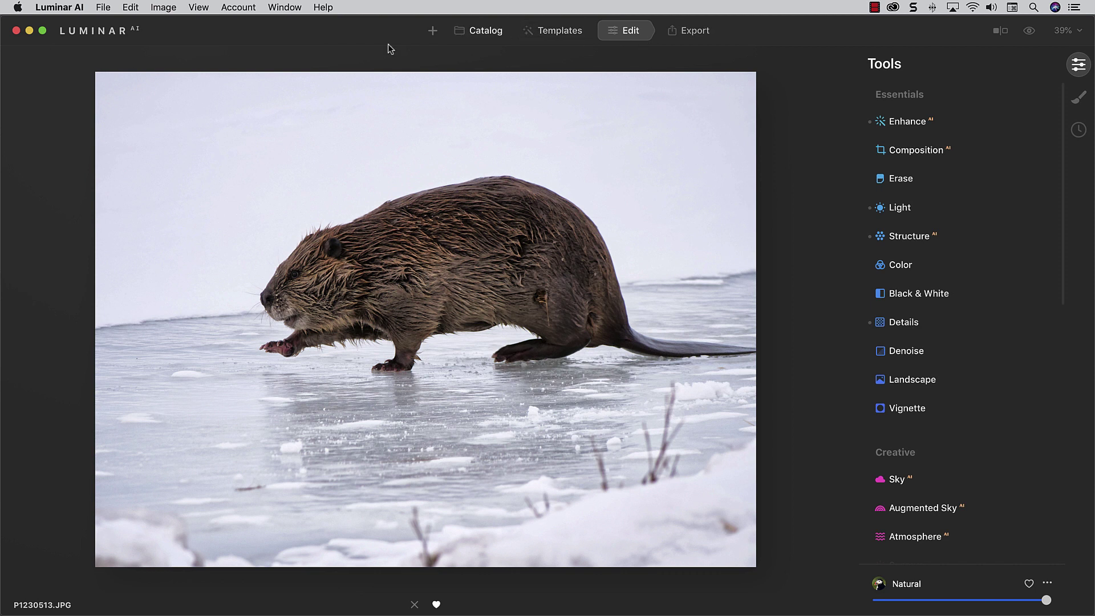
pyautogui.click(202, 8)
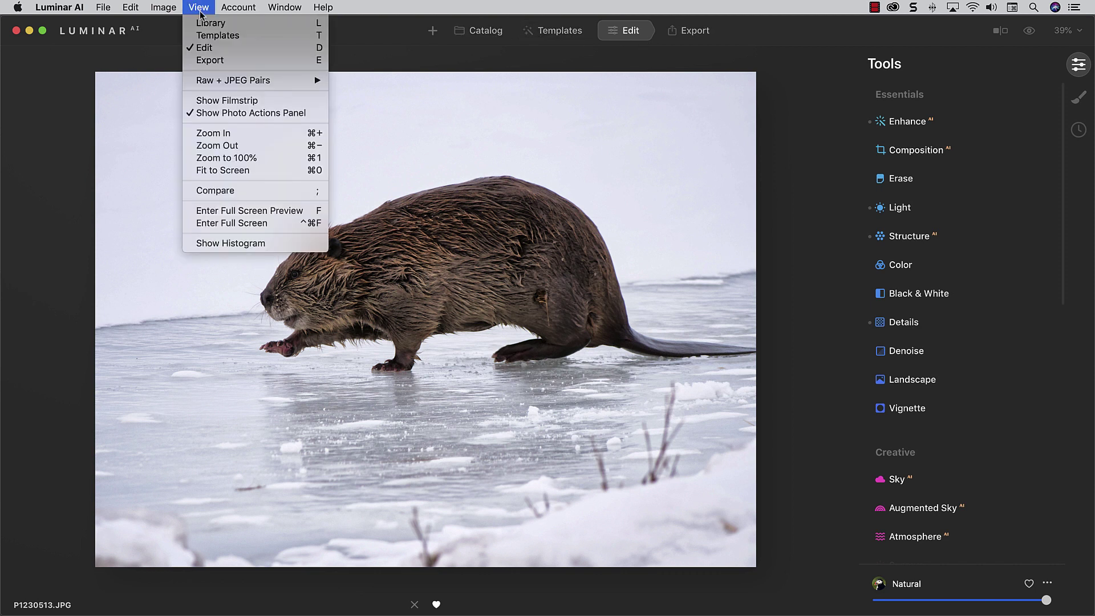
pyautogui.click(242, 243)
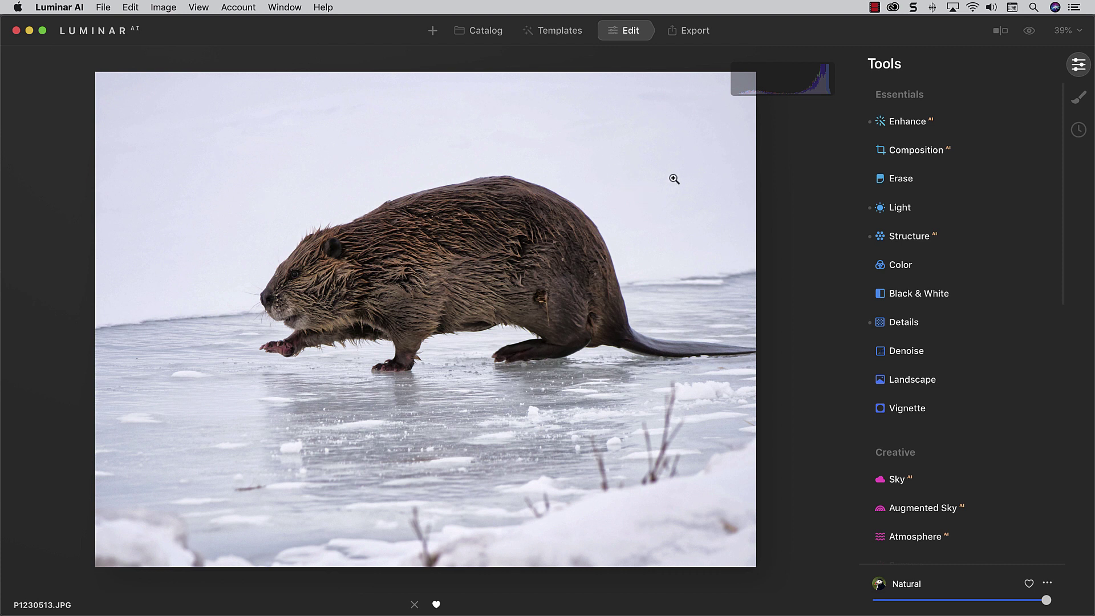
pyautogui.moveTo(813, 91)
pyautogui.click(894, 210)
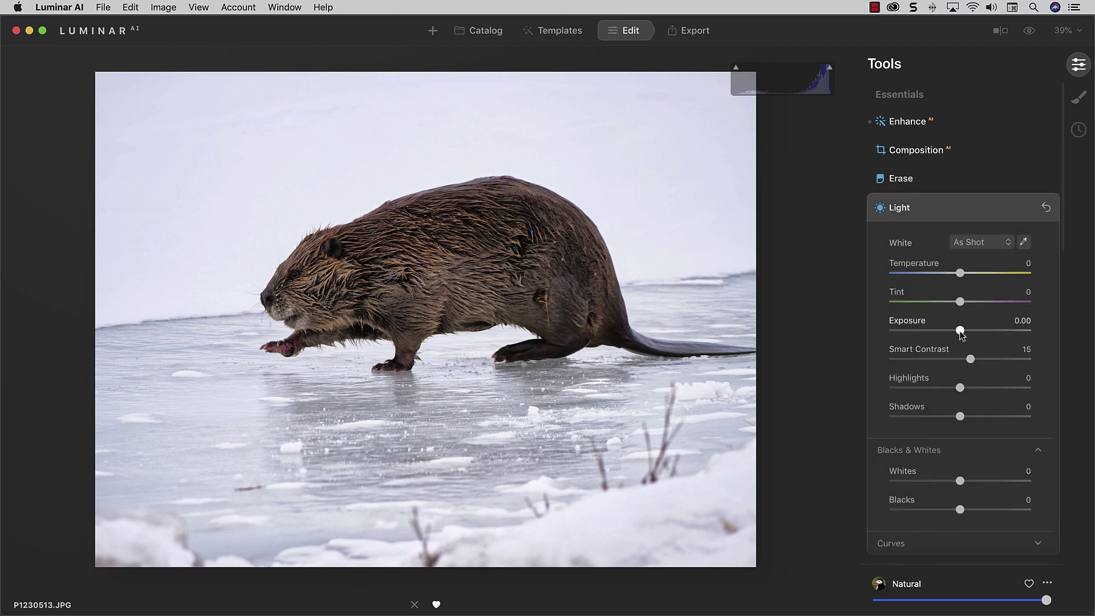
pyautogui.moveTo(960, 330)
pyautogui.mouseDown()
pyautogui.moveTo(981, 332)
pyautogui.moveTo(962, 330)
pyautogui.mouseUp()
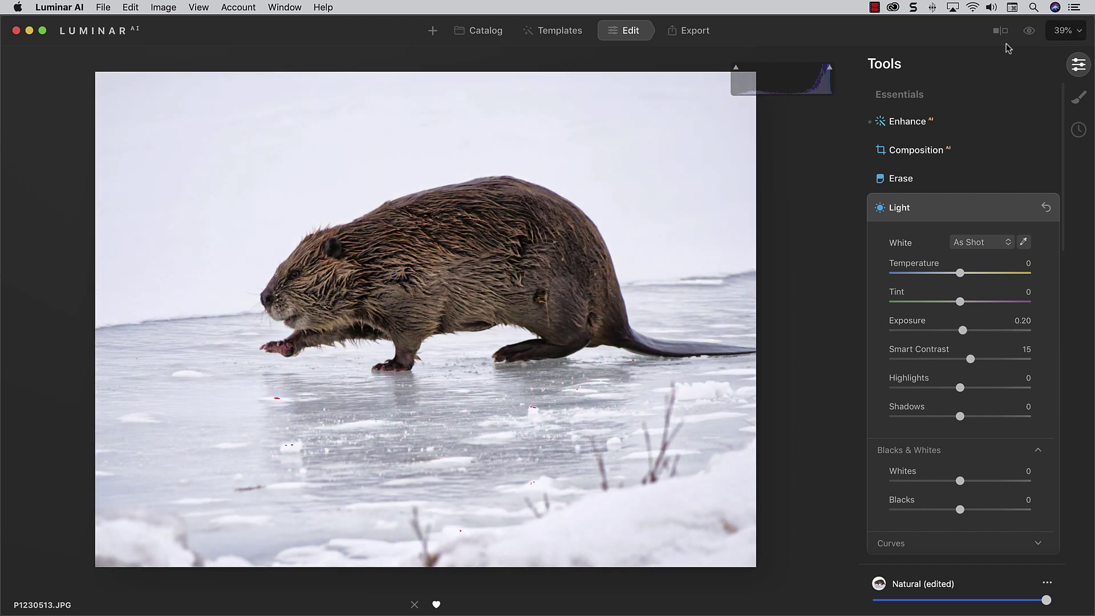
# Compare the edited beaver photo with the original and examine the fur, face and body at 100% zoom
pyautogui.click(1029, 33)
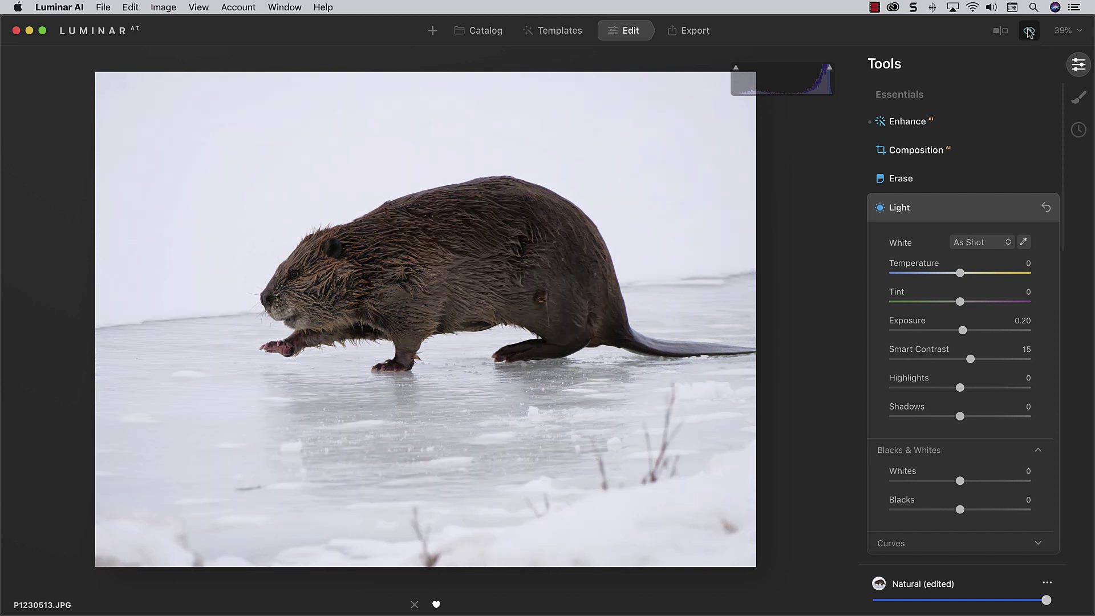
pyautogui.click(1029, 32)
pyautogui.click(1029, 32)
pyautogui.click(1028, 32)
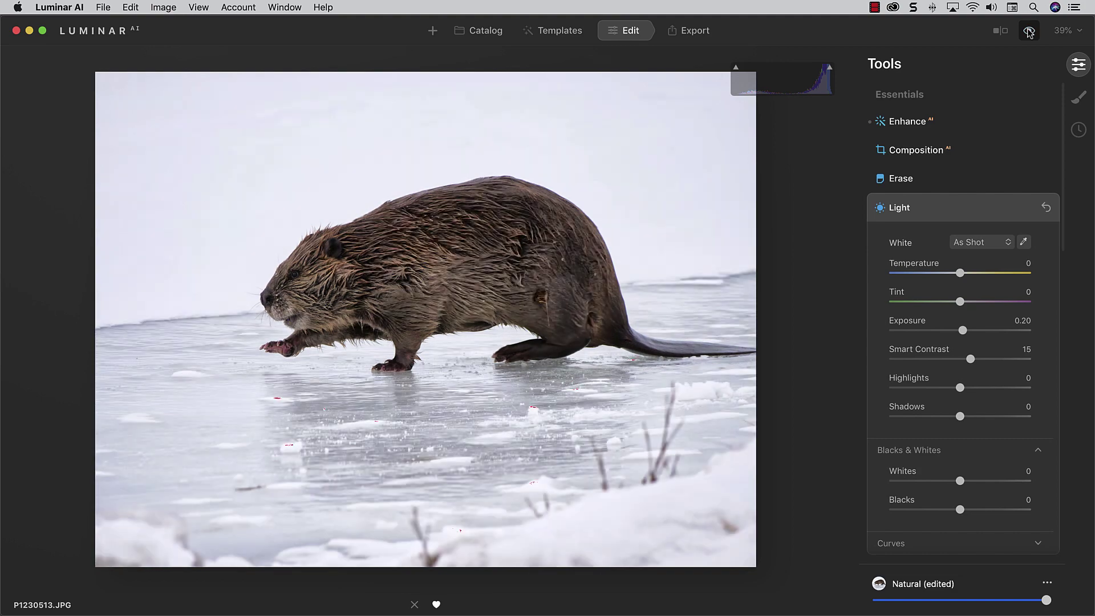
pyautogui.doubleClick(420, 249)
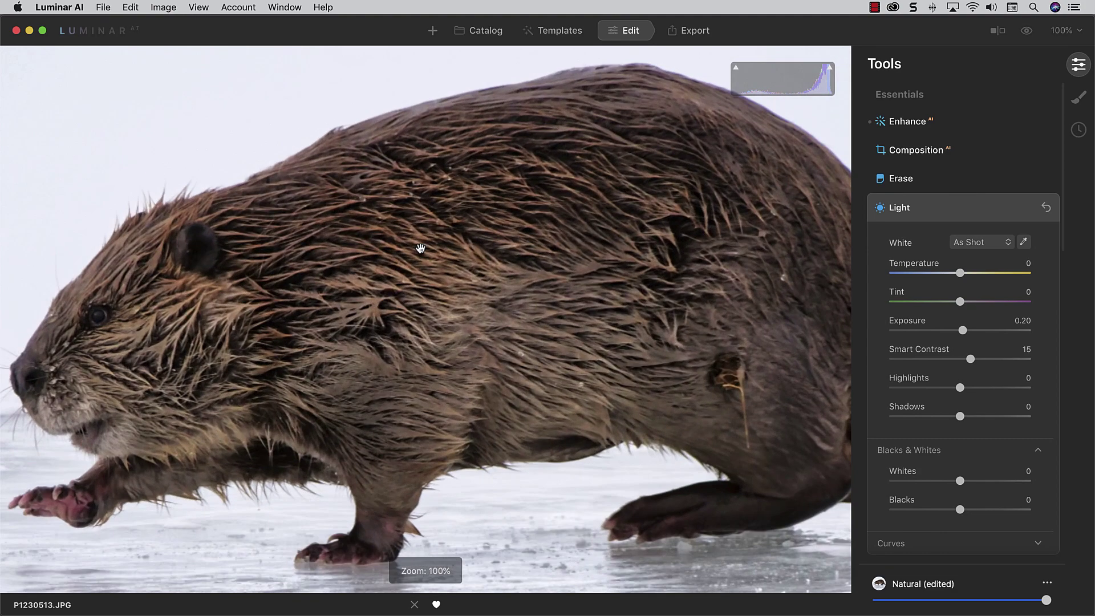
pyautogui.hscroll(-10, 420, 249)
pyautogui.scroll(-3, 420, 249)
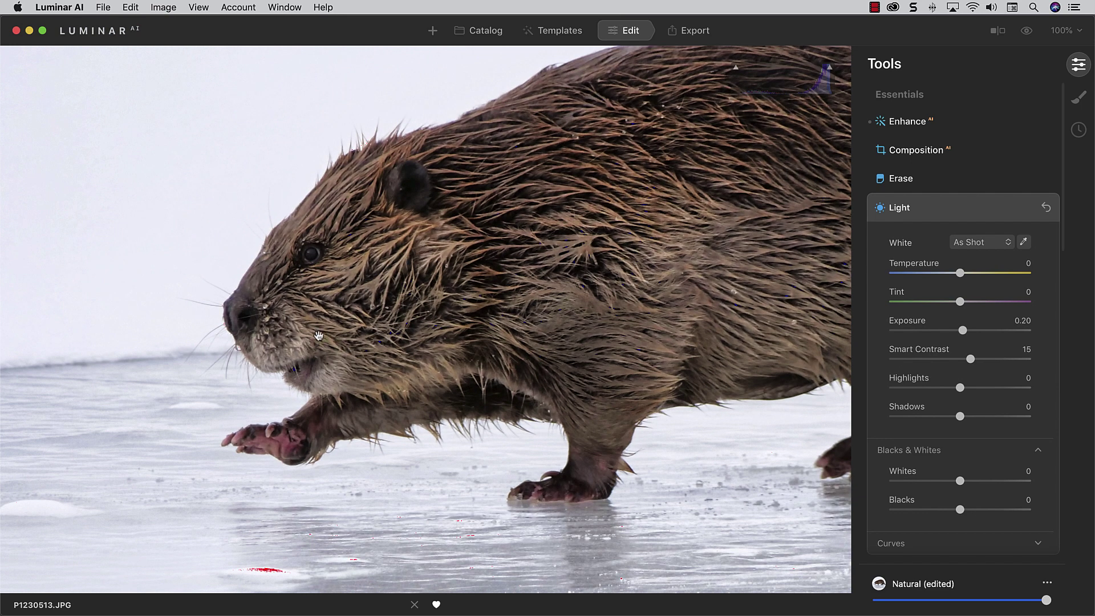
pyautogui.hscroll(10, 318, 335)
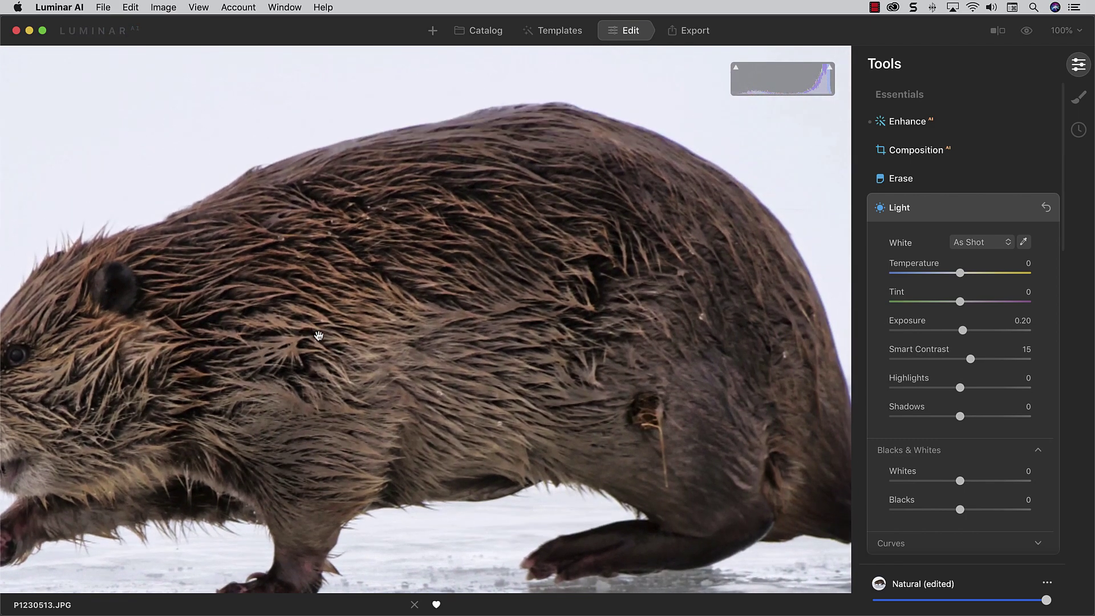
pyautogui.scroll(-2, 319, 335)
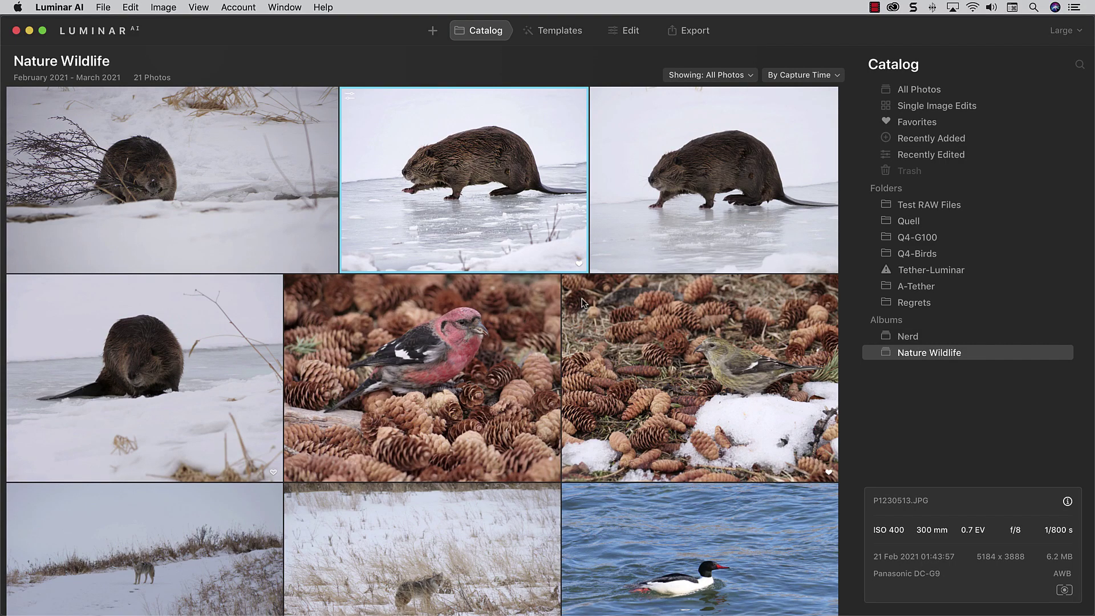
# Open the photo of the red bird on pine cones, P1230606.JPG, and apply the Natural template to it
pyautogui.doubleClick(425, 384)
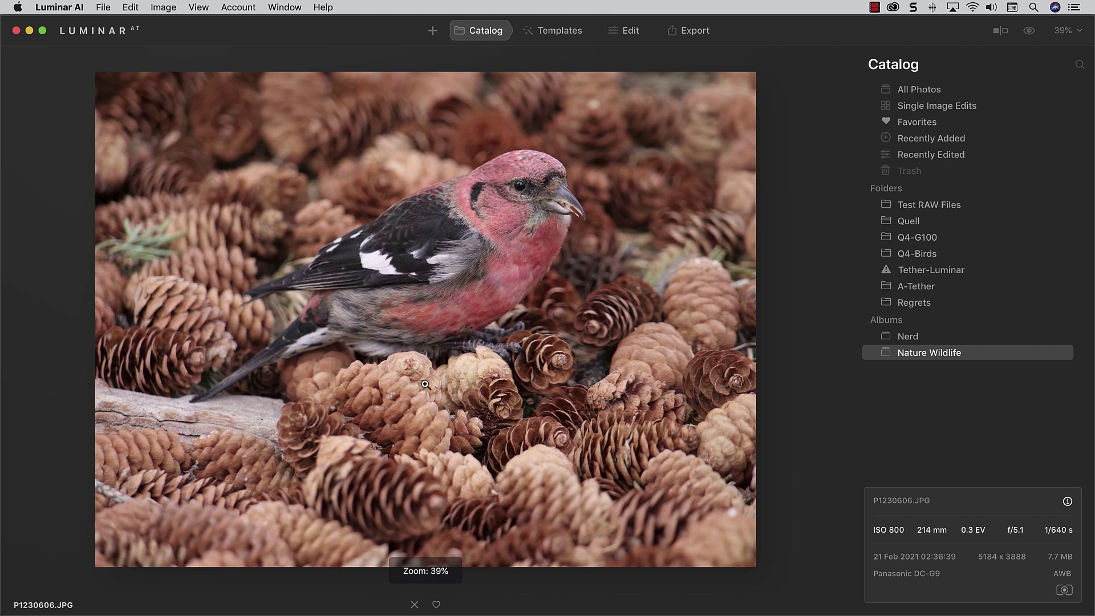
pyautogui.click(562, 26)
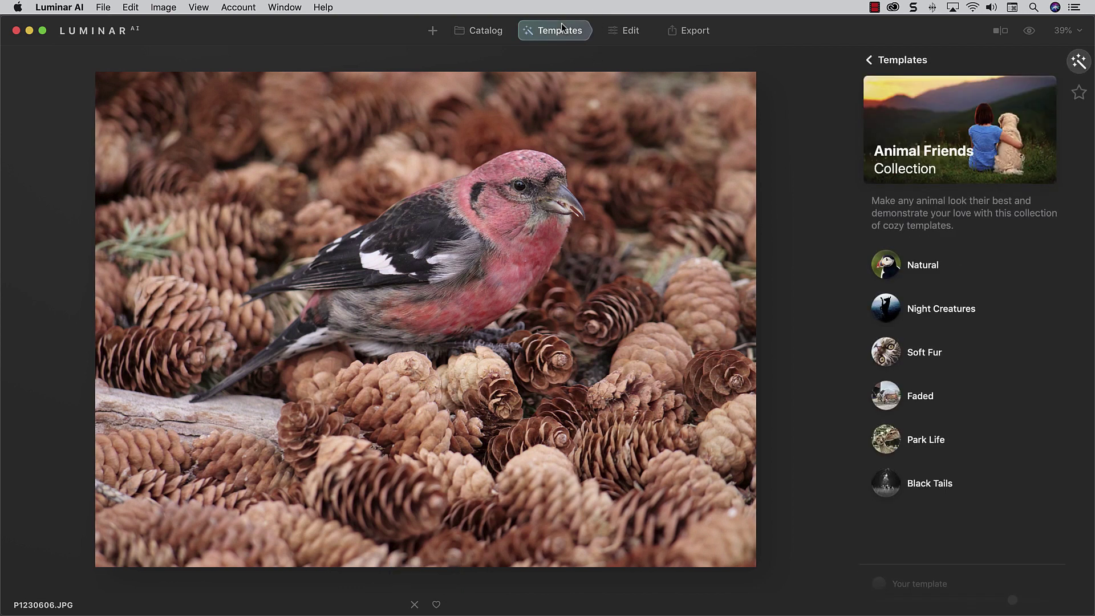
pyautogui.click(887, 275)
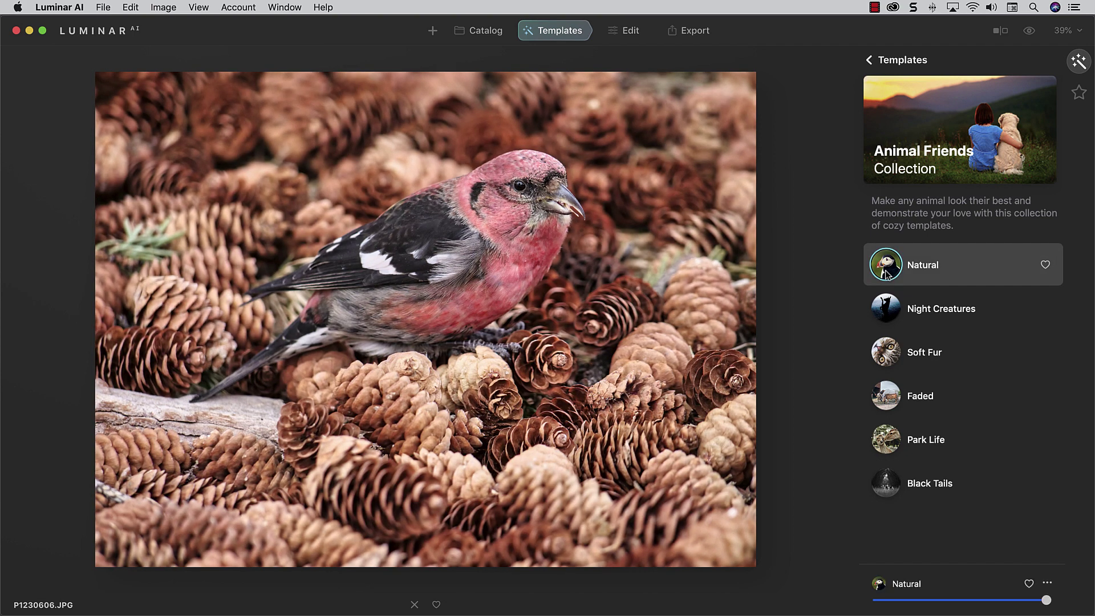
# Set the Structure AI Amount to 11 for the red bird photo and compare the result with the original
pyautogui.click(637, 35)
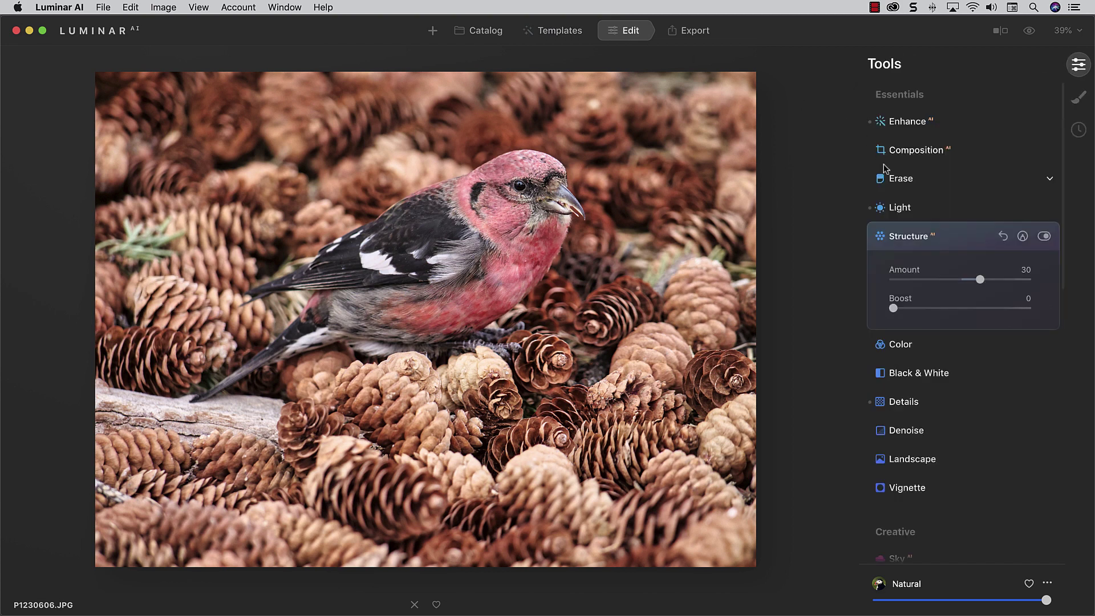
pyautogui.moveTo(980, 280); pyautogui.dragTo(967, 280)
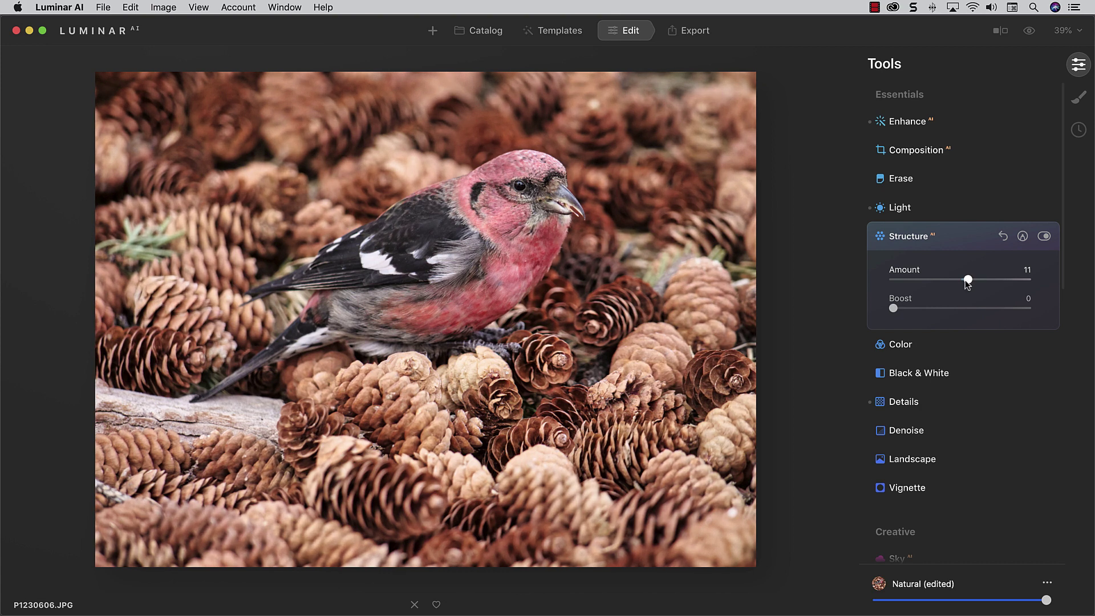
pyautogui.click(1029, 32)
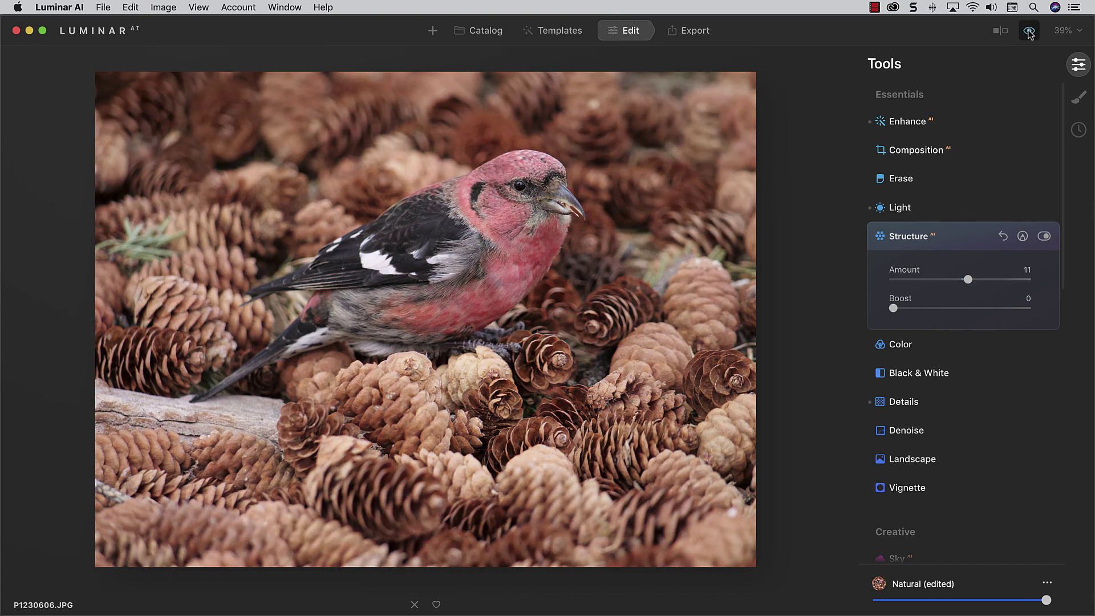
pyautogui.click(1029, 31)
pyautogui.click(1029, 32)
pyautogui.click(1028, 32)
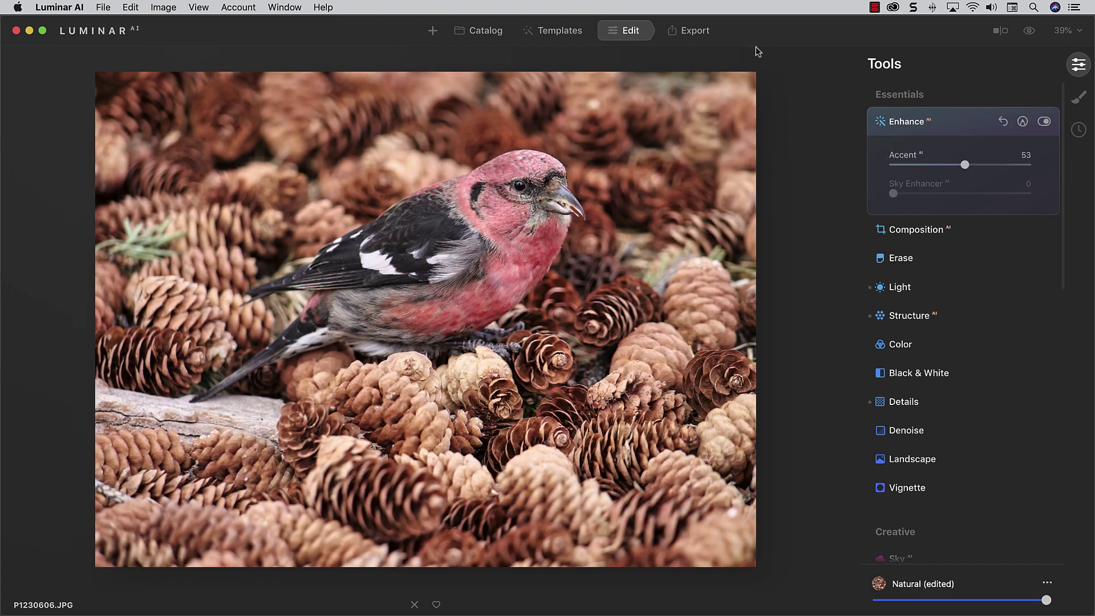
# Open the photo of the greenish bird on snow, P1230653.JPG, and apply the Natural template from the Animal Friends Collection
pyautogui.click(536, 34)
pyautogui.click(486, 34)
pyautogui.doubleClick(687, 348)
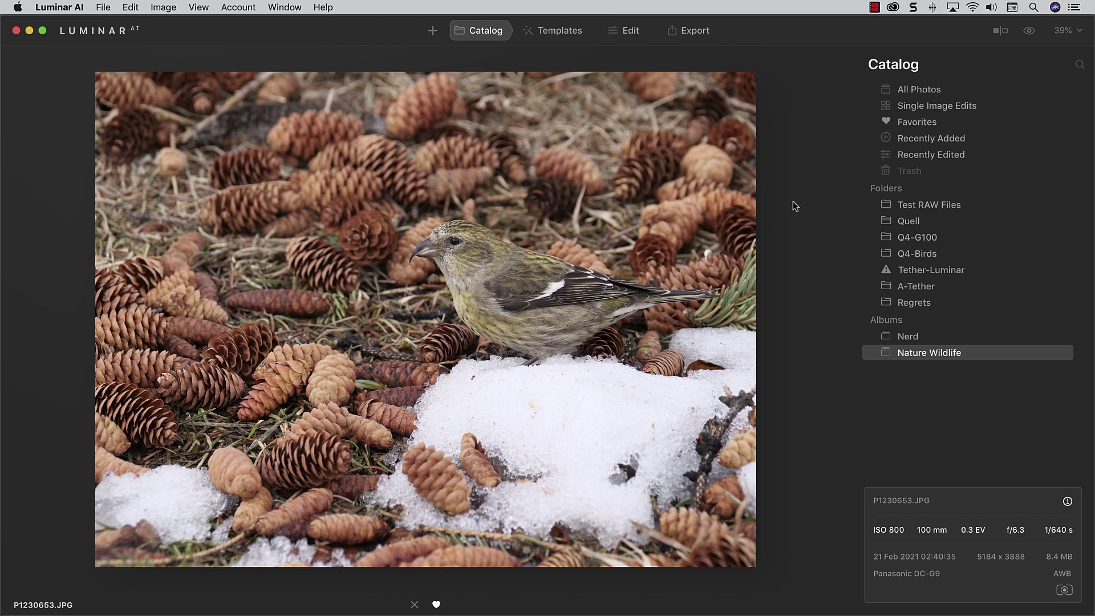
pyautogui.click(567, 30)
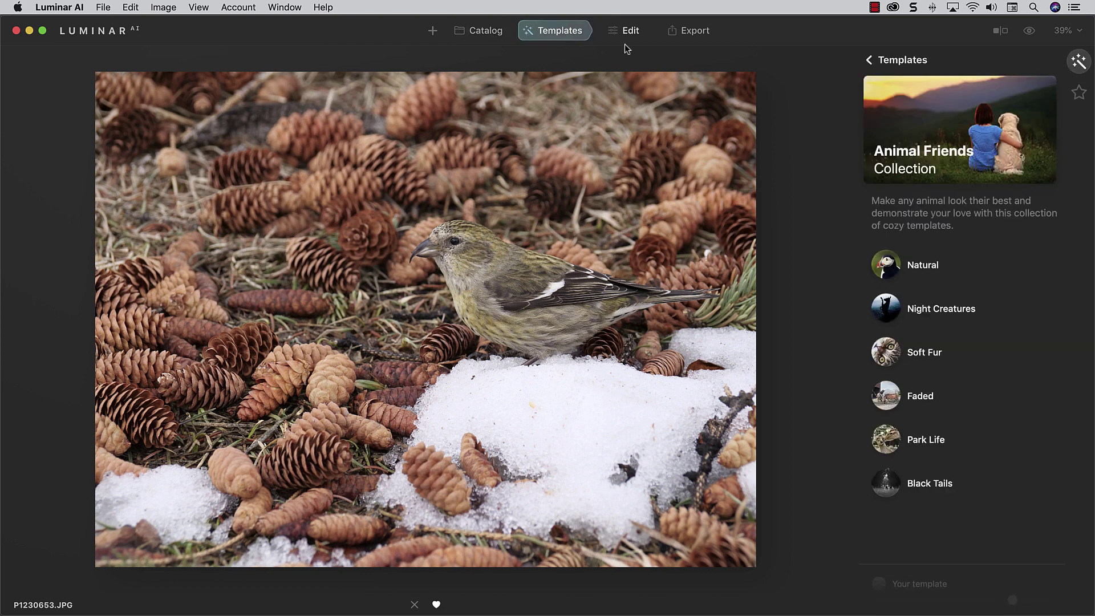
pyautogui.click(889, 268)
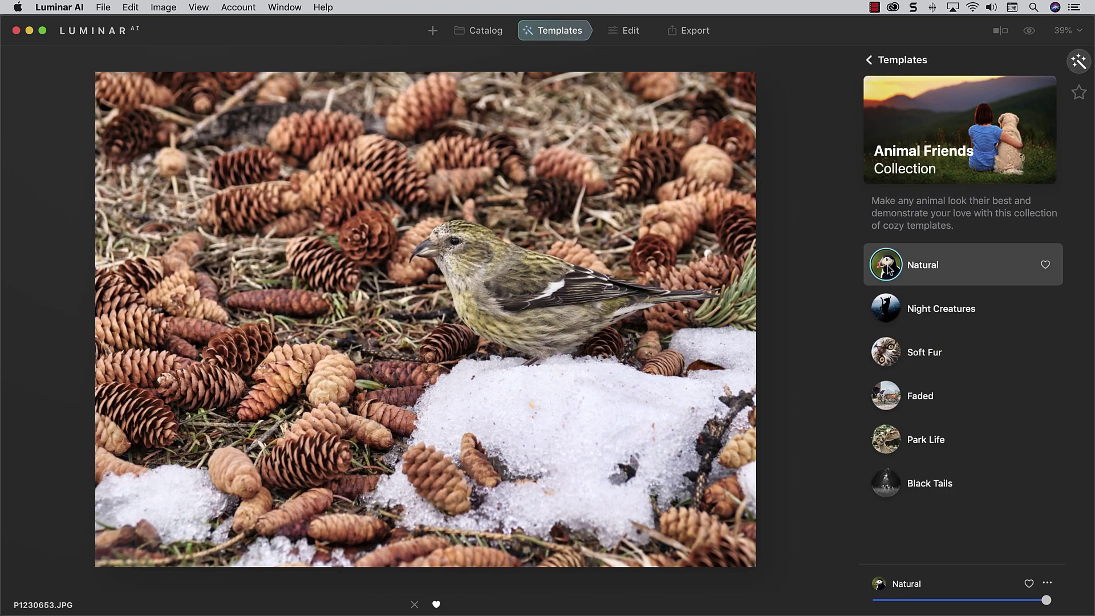
# Compare the greenish bird photo with the Natural template applied against the original
pyautogui.click(1028, 33)
pyautogui.click(1028, 33)
pyautogui.click(1028, 33)
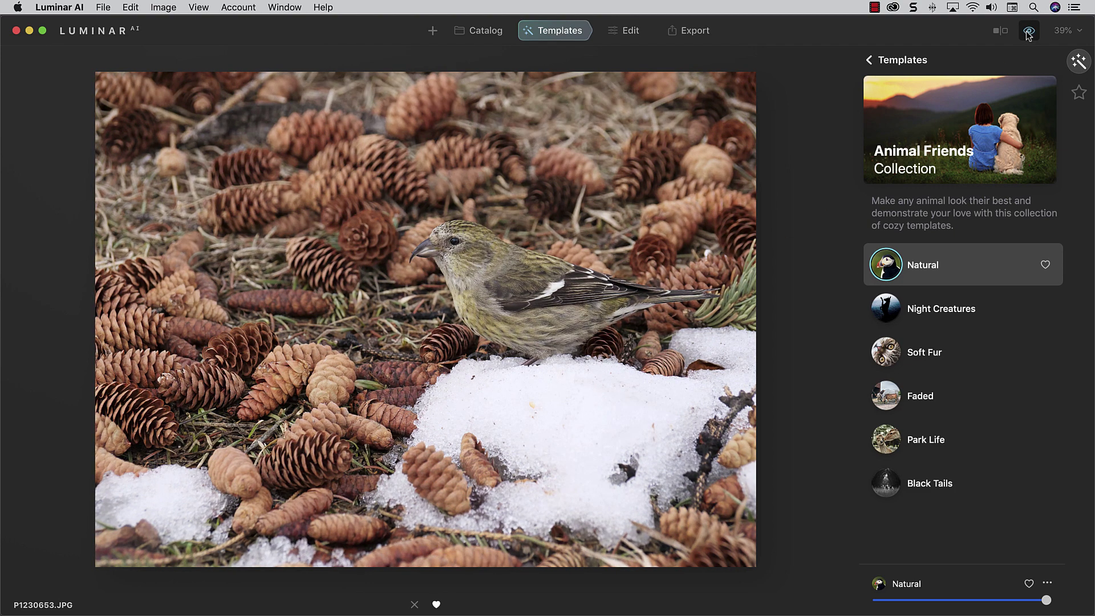
pyautogui.click(1028, 33)
pyautogui.click(1028, 33)
pyautogui.click(1028, 33)
# Set the Structure AI Amount to 26 for the greenish bird photo
pyautogui.click(629, 34)
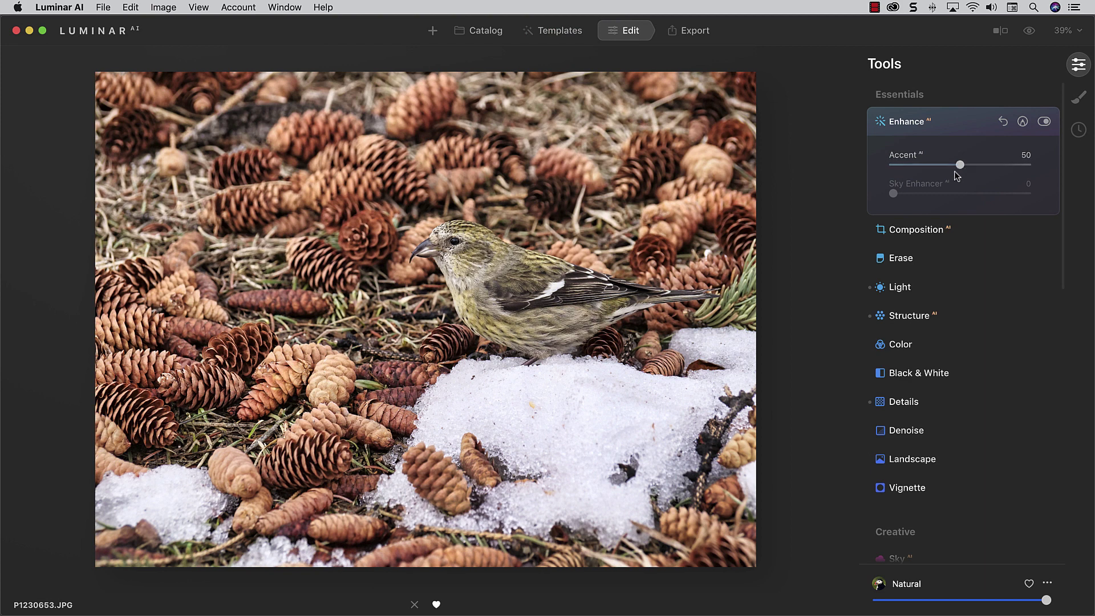
pyautogui.click(918, 317)
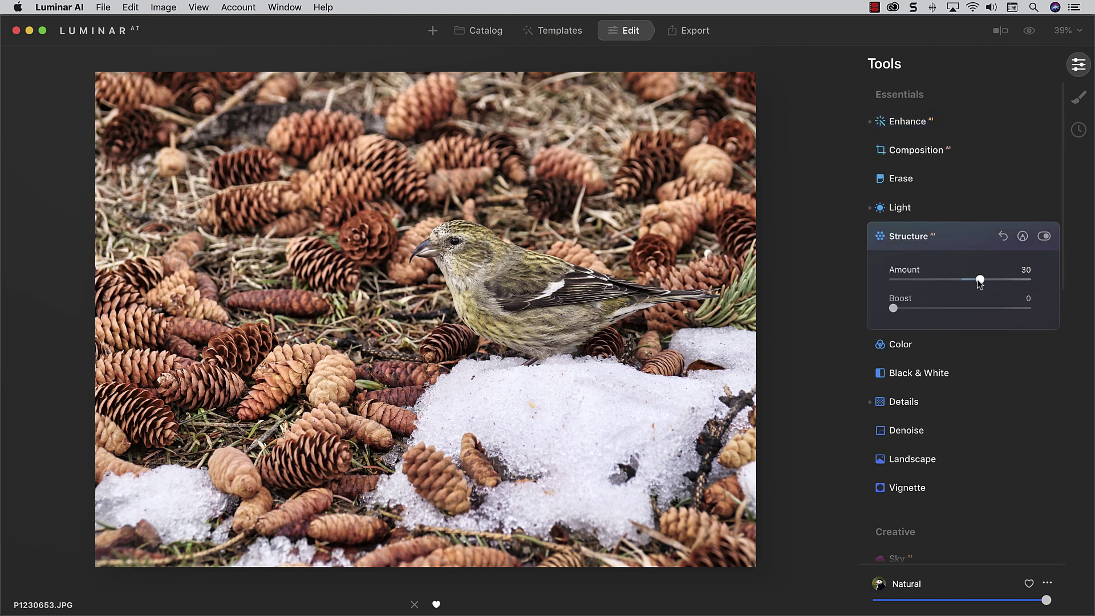
pyautogui.moveTo(978, 279); pyautogui.dragTo(976, 279)
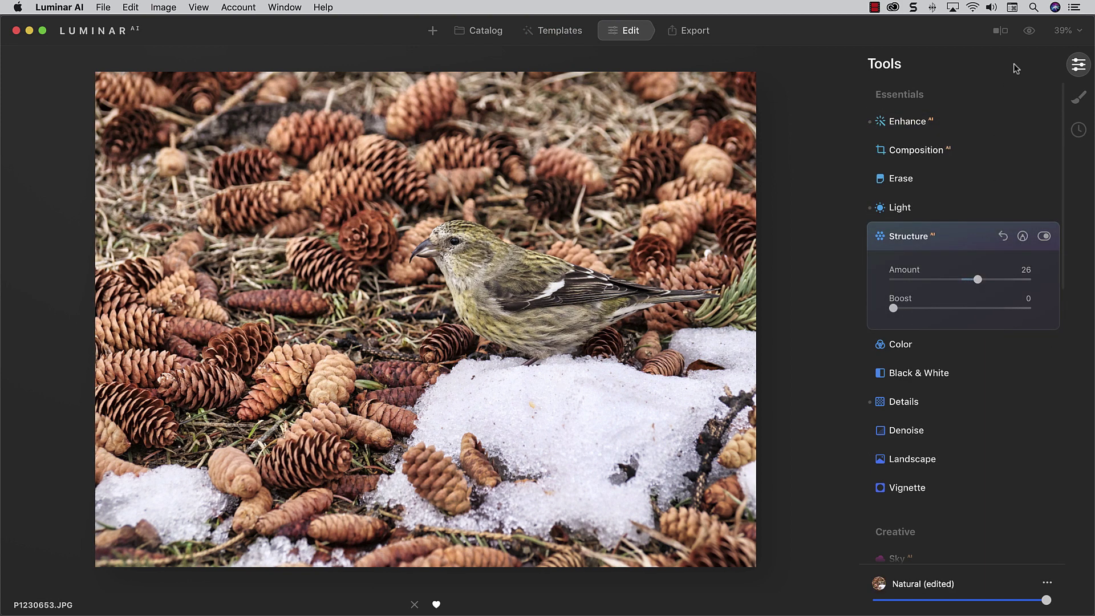
# Compare the edited greenish bird photo with the original, examining the feathers and head at 100% zoom
pyautogui.click(1029, 31)
pyautogui.doubleClick(505, 303)
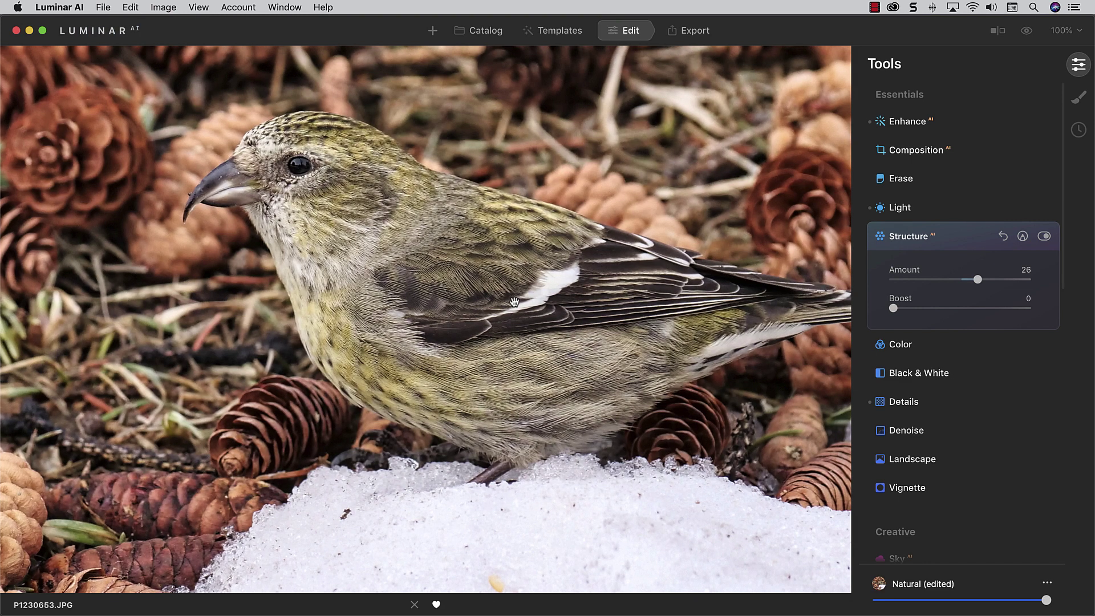
pyautogui.click(1026, 32)
pyautogui.click(1027, 33)
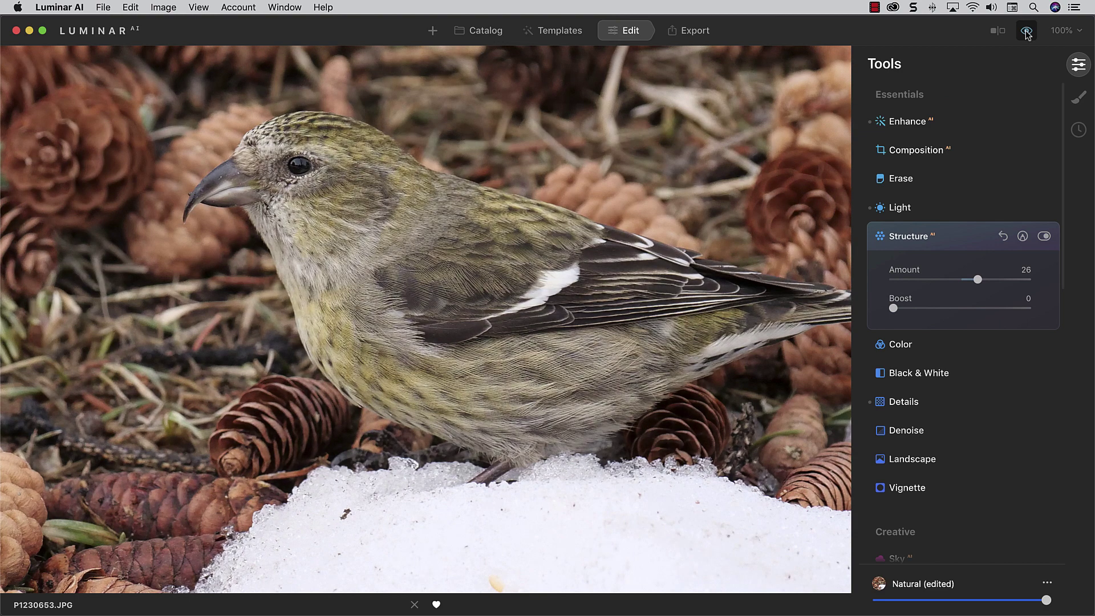
pyautogui.click(1026, 33)
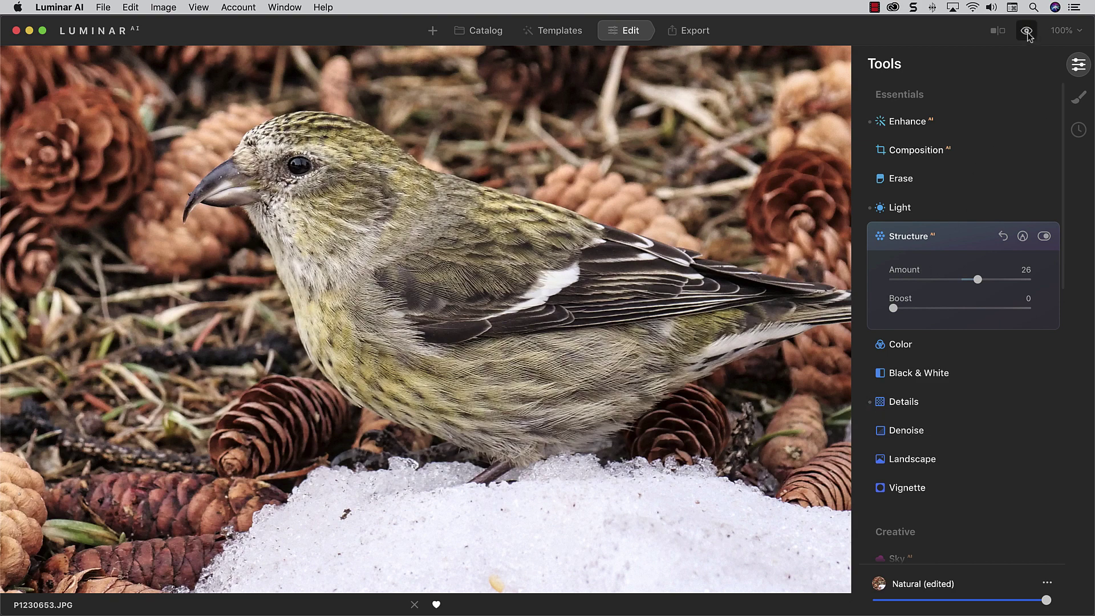
pyautogui.click(1026, 32)
pyautogui.click(1026, 32)
pyautogui.click(1027, 32)
pyautogui.click(1026, 32)
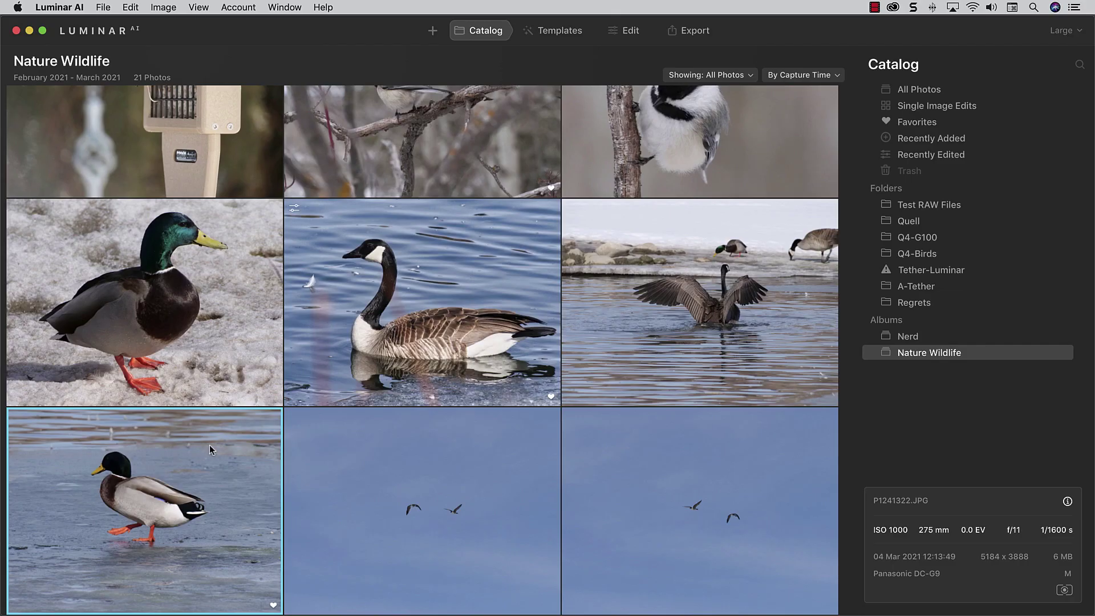
# Open the photo of the mallard walking on ice, P1241322.JPG, and apply the Natural template to it
pyautogui.doubleClick(210, 449)
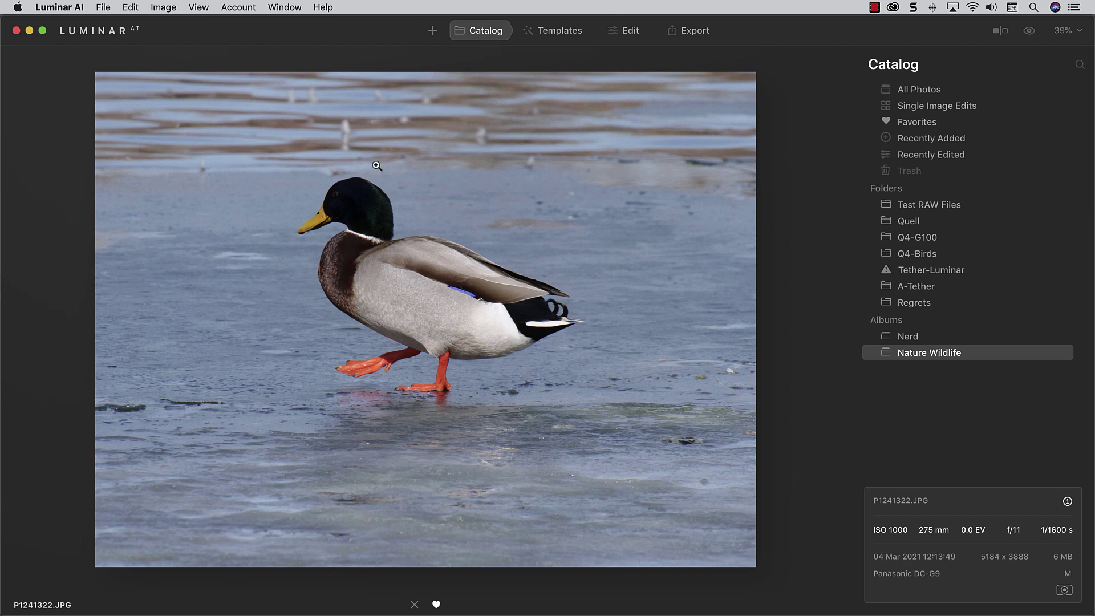
pyautogui.click(564, 35)
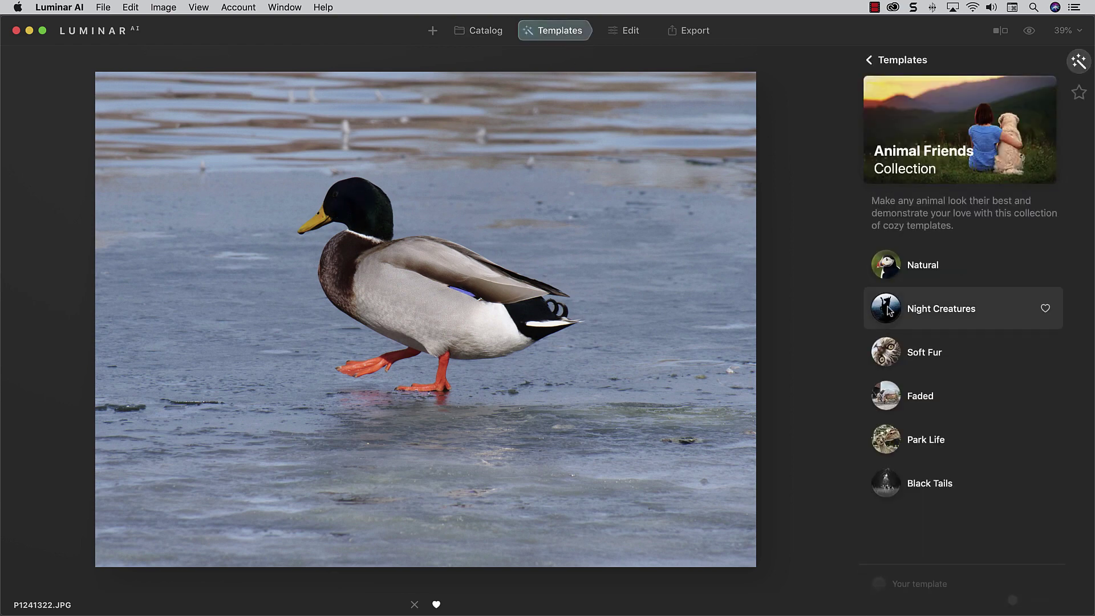
pyautogui.click(886, 269)
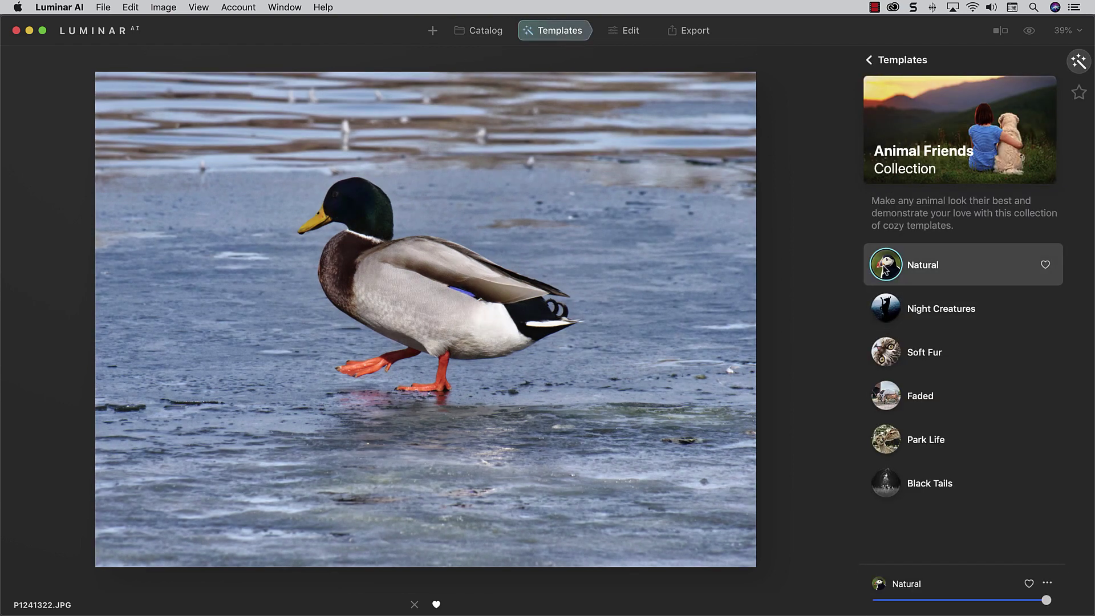
# Set the Structure AI Amount to 17 for the mallard photo and review its Details settings
pyautogui.click(621, 33)
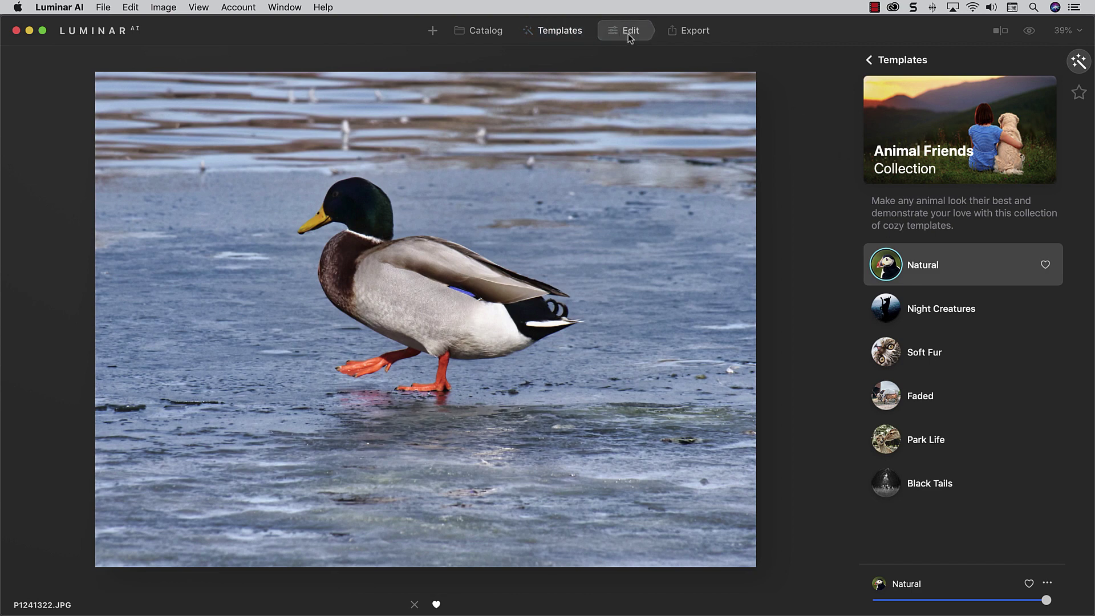
pyautogui.click(628, 33)
pyautogui.click(902, 238)
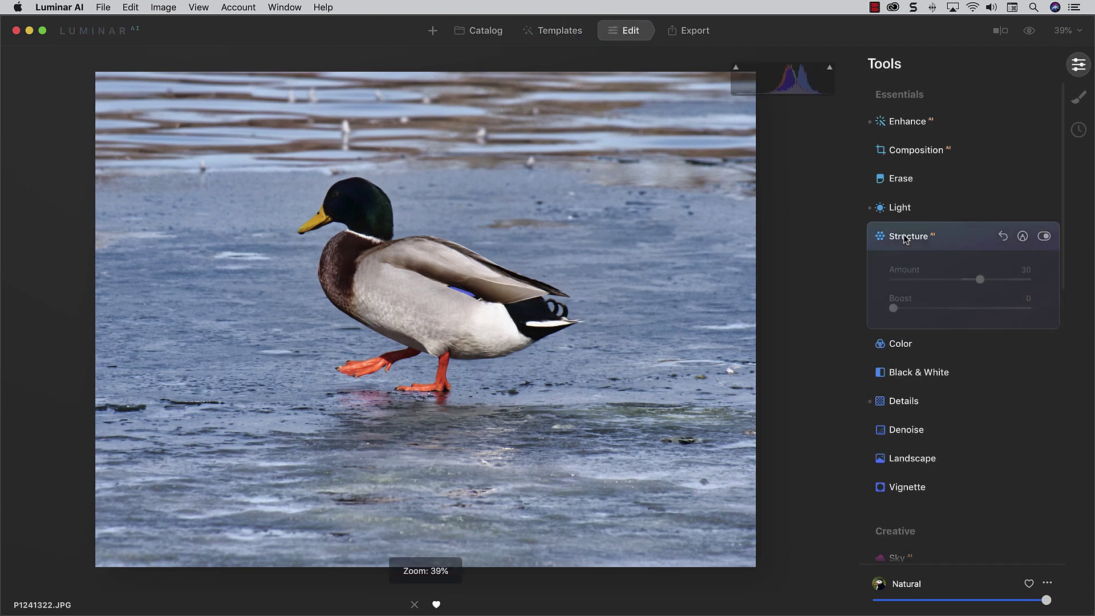
pyautogui.moveTo(980, 282); pyautogui.dragTo(972, 284)
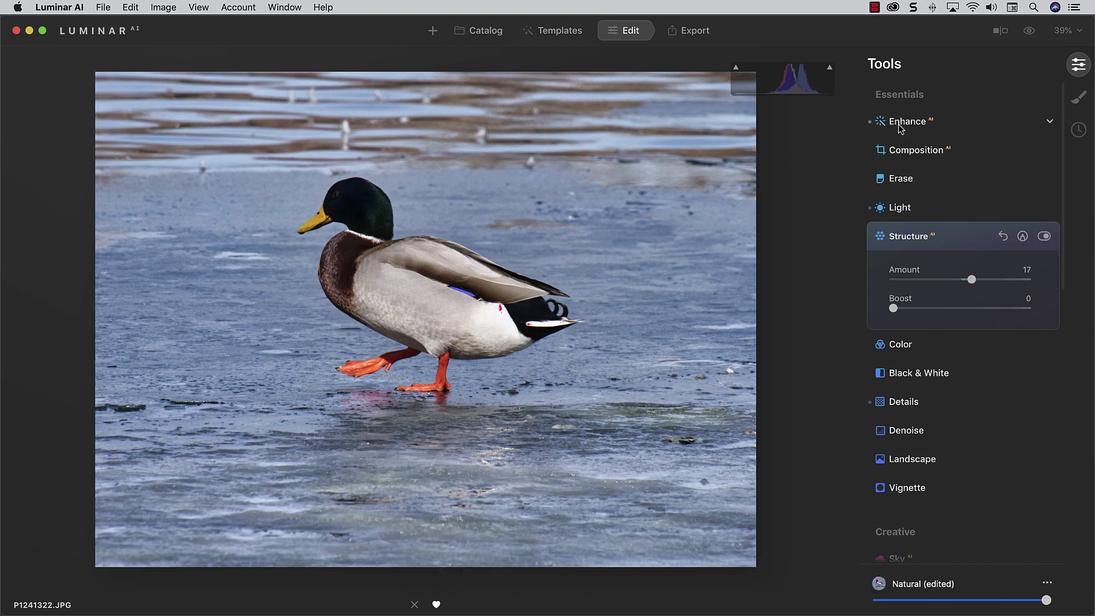
pyautogui.click(903, 406)
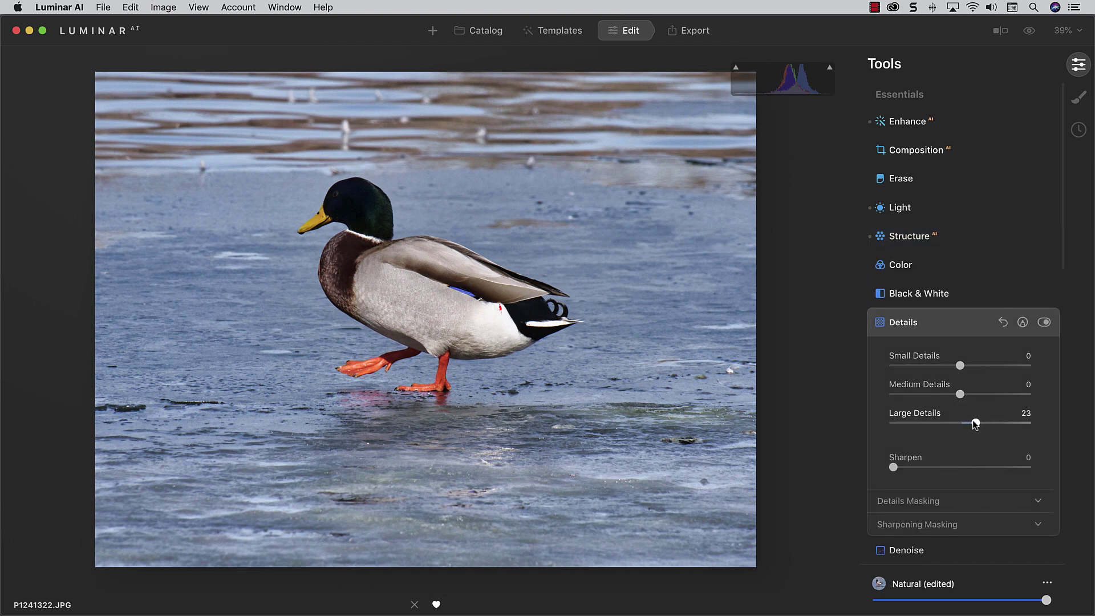
# Set the mallard photo's Light Exposure to 0.49, Highlights to -16 and Shadows to 15, and compare it with the original
pyautogui.click(899, 207)
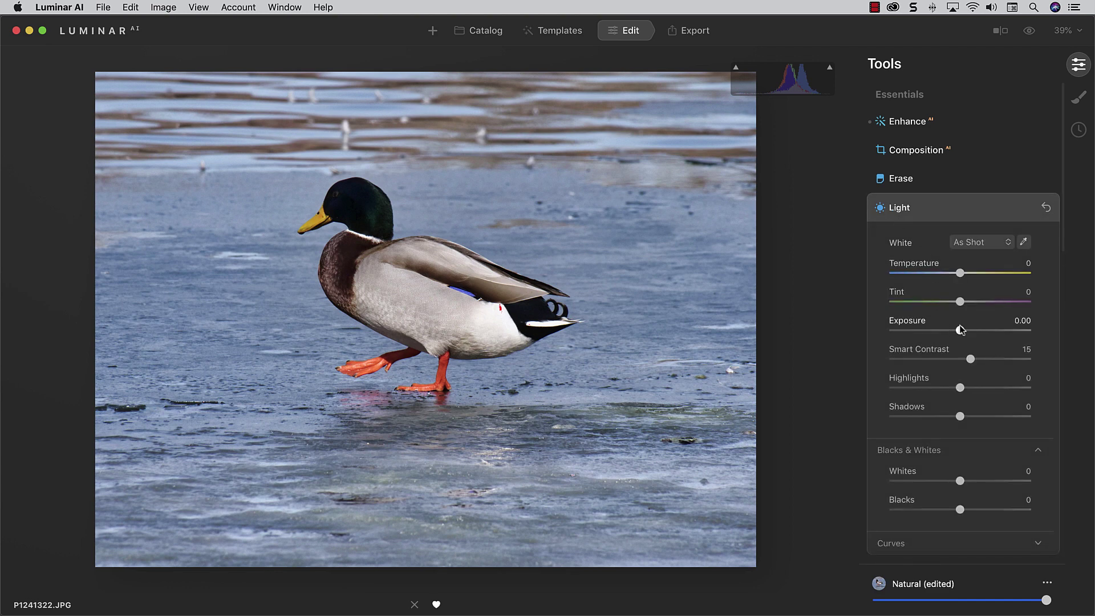
pyautogui.moveTo(960, 333); pyautogui.dragTo(965, 333)
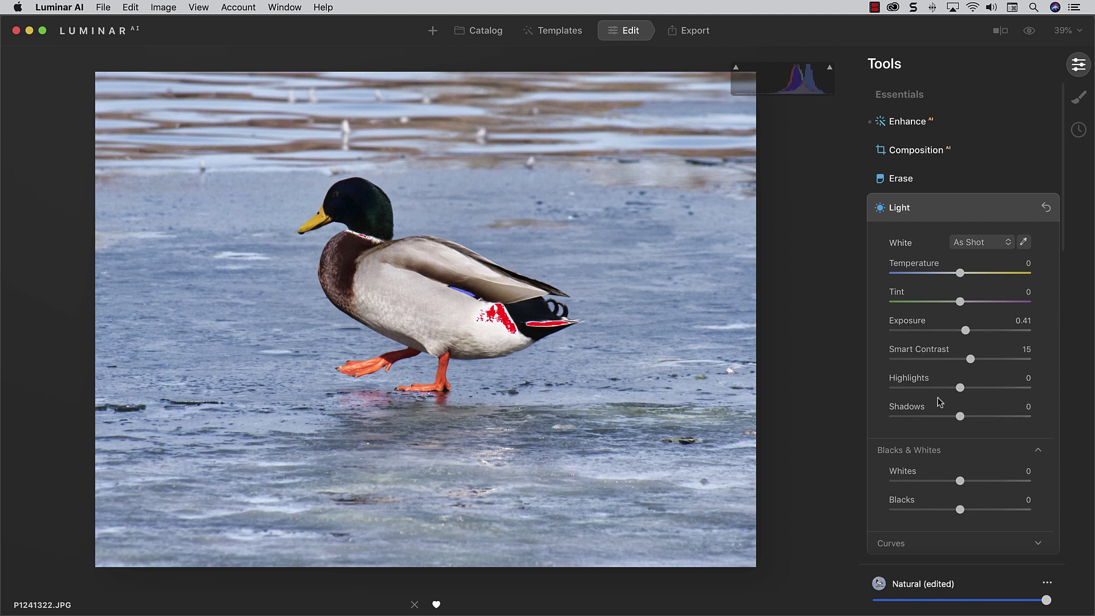
pyautogui.moveTo(960, 389); pyautogui.dragTo(949, 389)
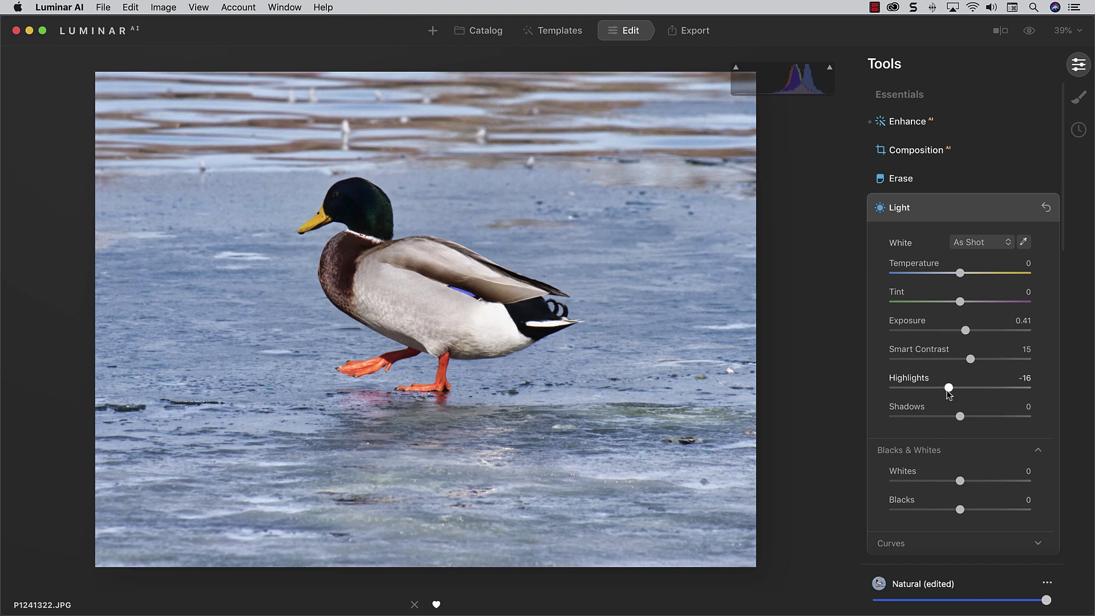
pyautogui.click(1031, 33)
pyautogui.click(1031, 33)
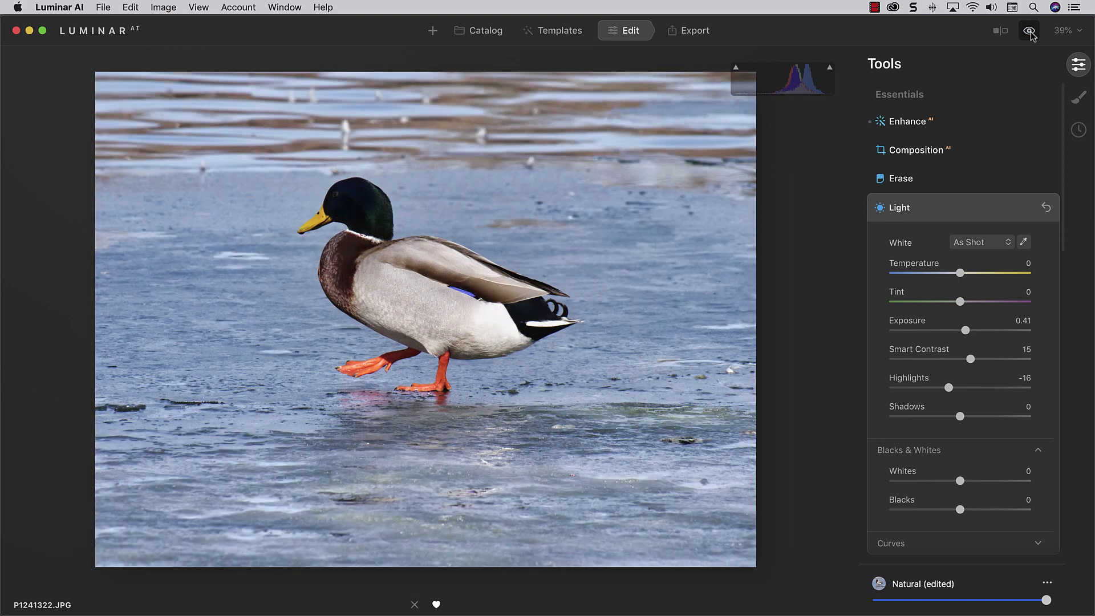
pyautogui.moveTo(960, 416); pyautogui.dragTo(970, 415)
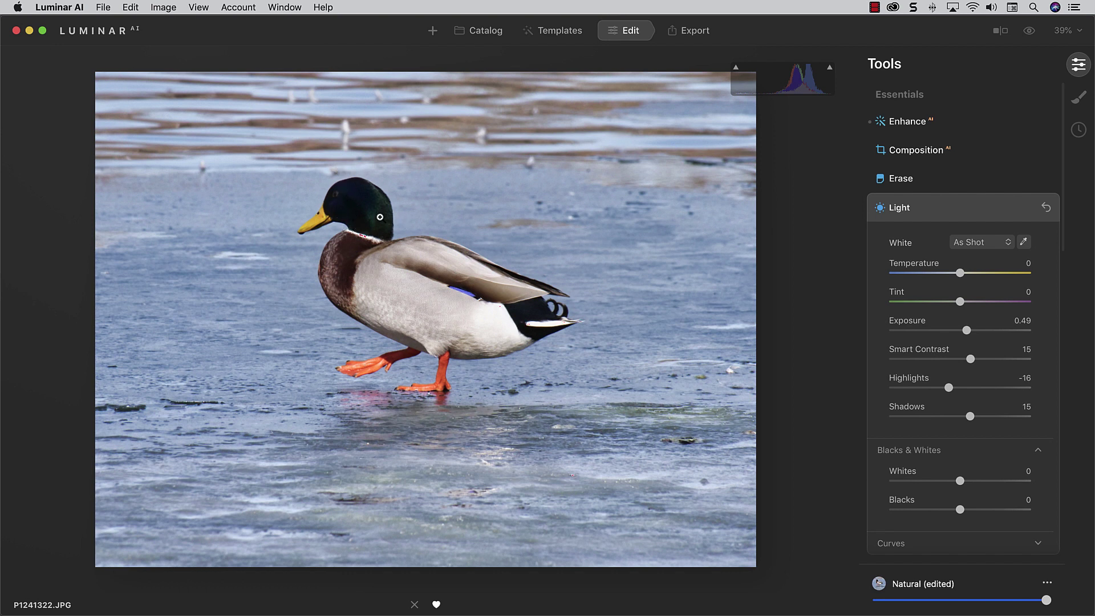
# Add a Basic local masking adjustment with Exposure 1.08 and Shadows 18 to the mallard photo
pyautogui.click(1078, 99)
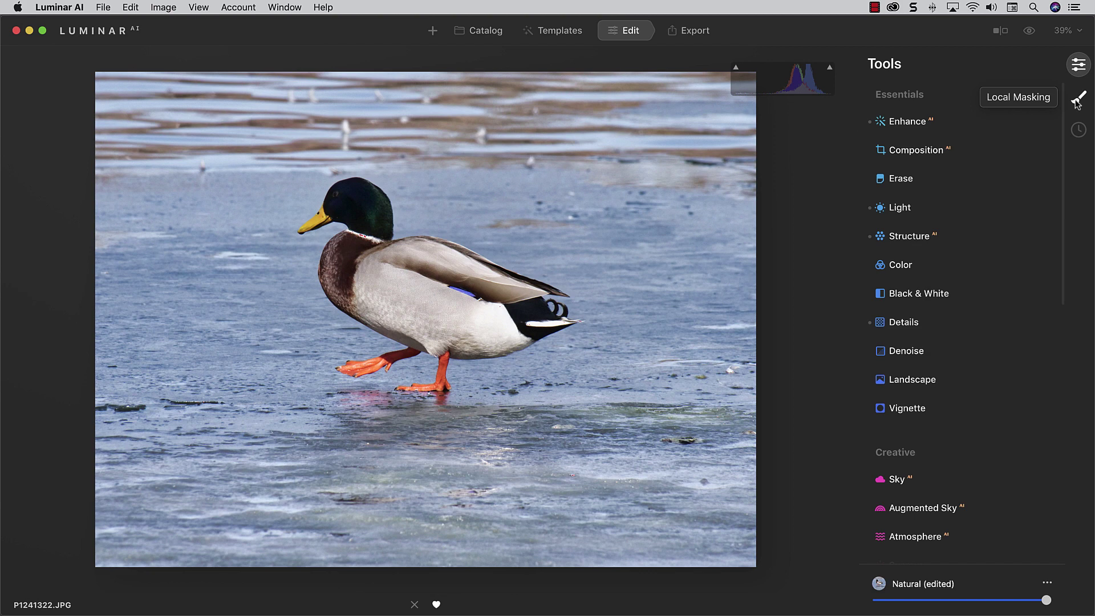
pyautogui.click(1077, 100)
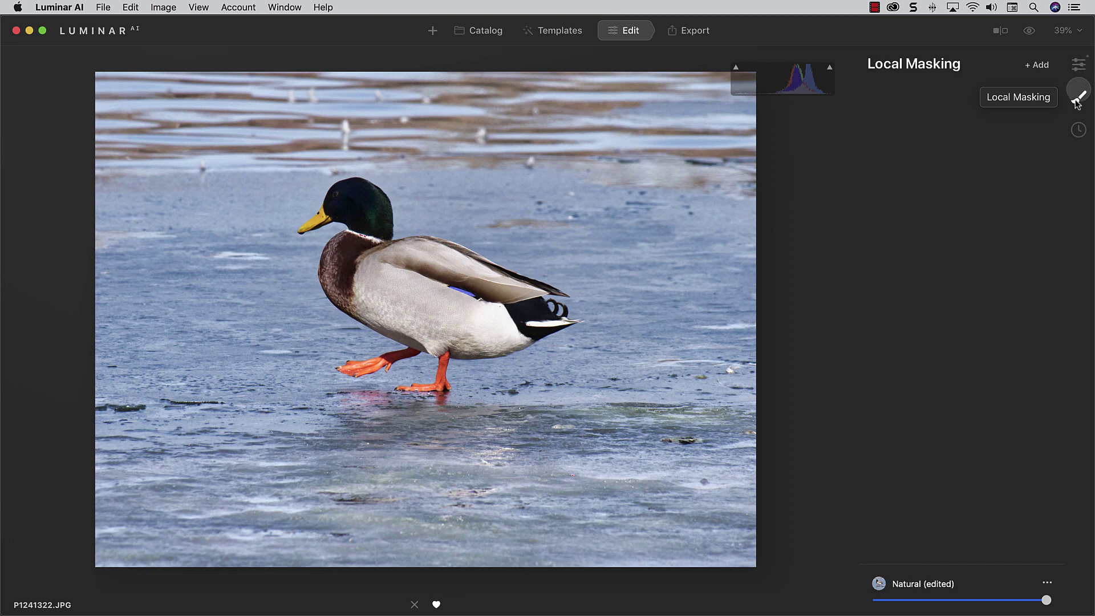
pyautogui.click(1040, 67)
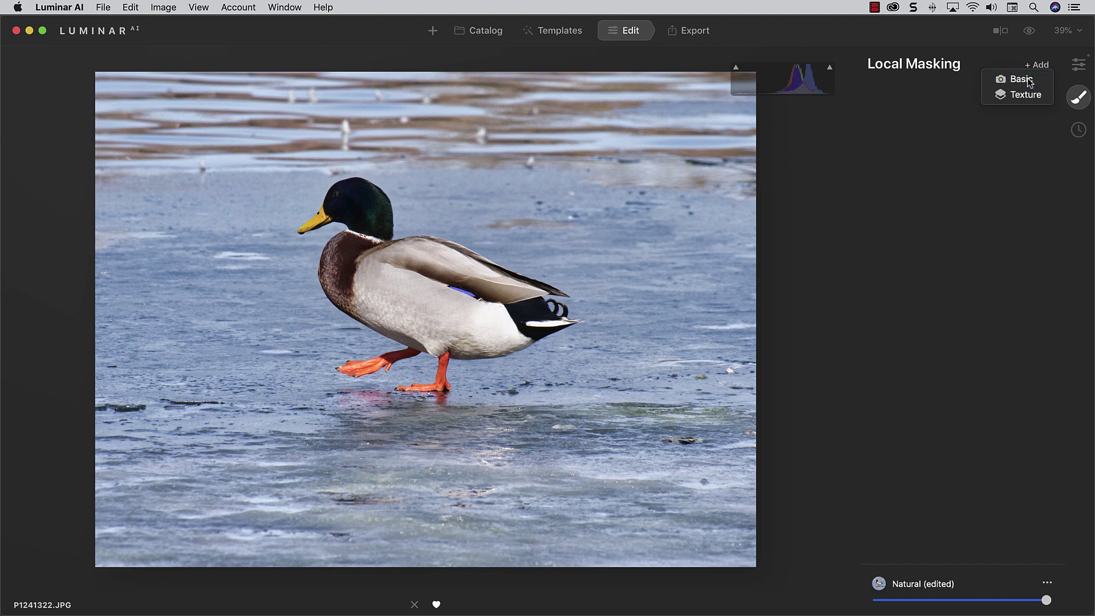
pyautogui.click(1029, 80)
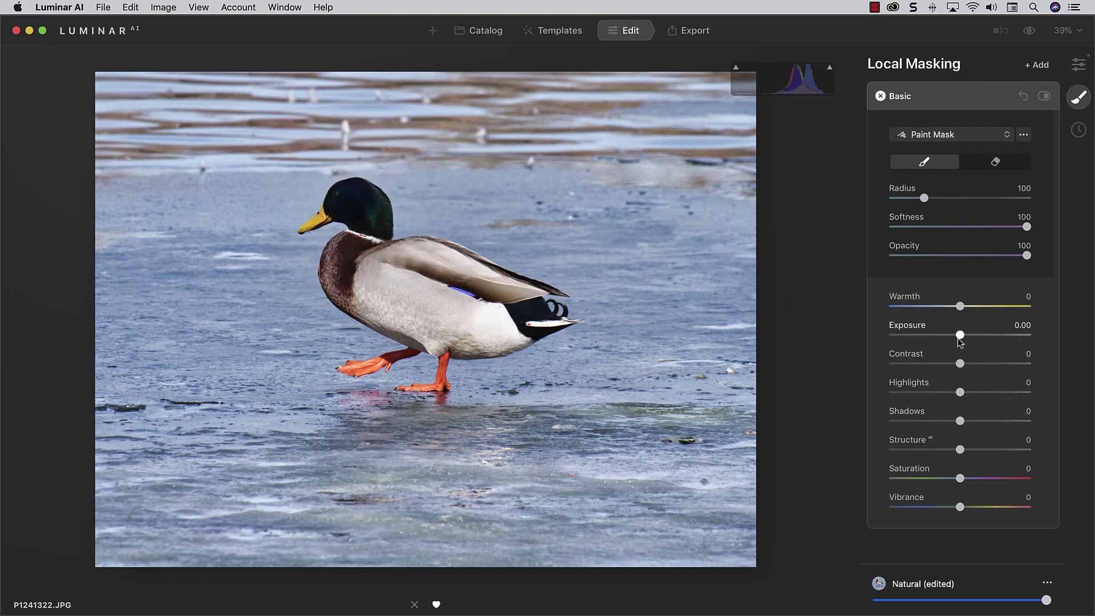
pyautogui.moveTo(960, 336); pyautogui.dragTo(974, 336)
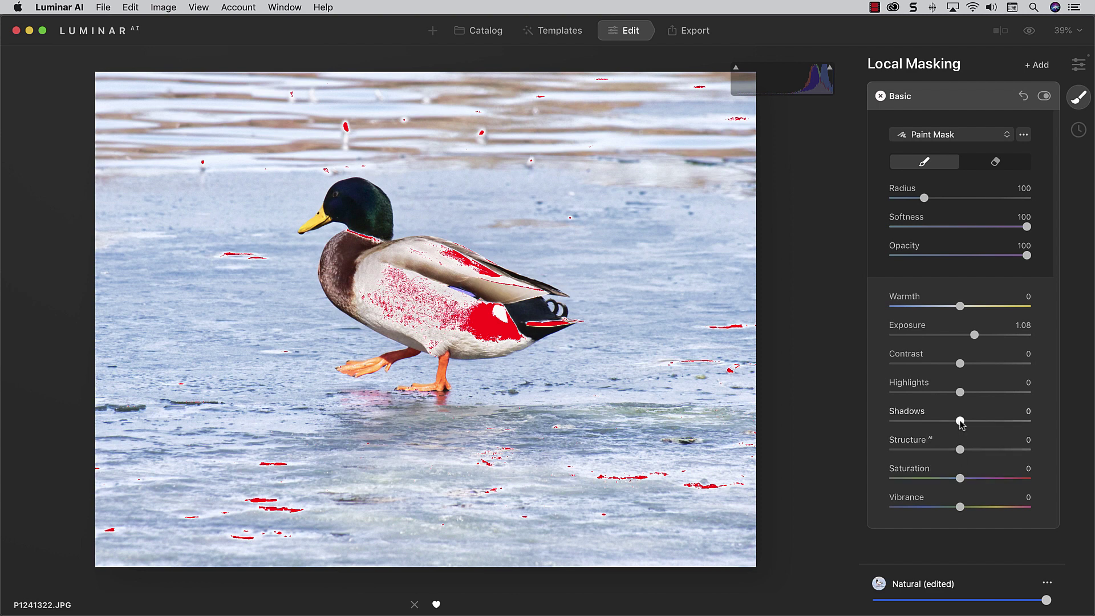
pyautogui.moveTo(960, 420); pyautogui.dragTo(971, 422)
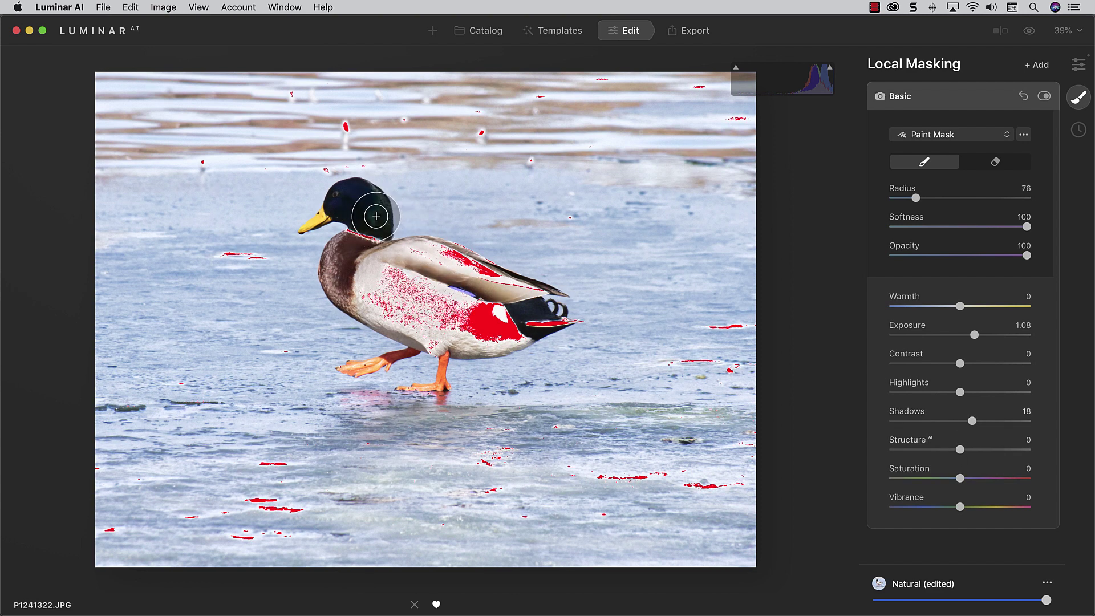
# Paint the mask over the mallard's head with a brush of radius 47 and softness 82, and erase the spill behind its neck
pyautogui.press('[')
pyautogui.press('[')
pyautogui.press('[')
pyautogui.press('[')
pyautogui.press('[')
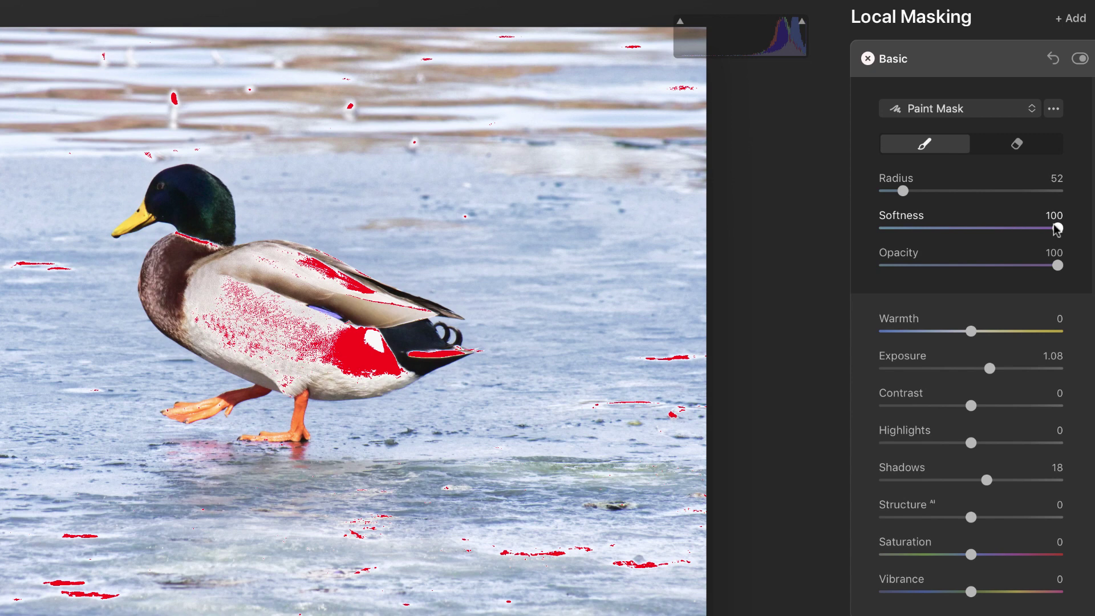
pyautogui.moveTo(1057, 228); pyautogui.dragTo(1027, 227)
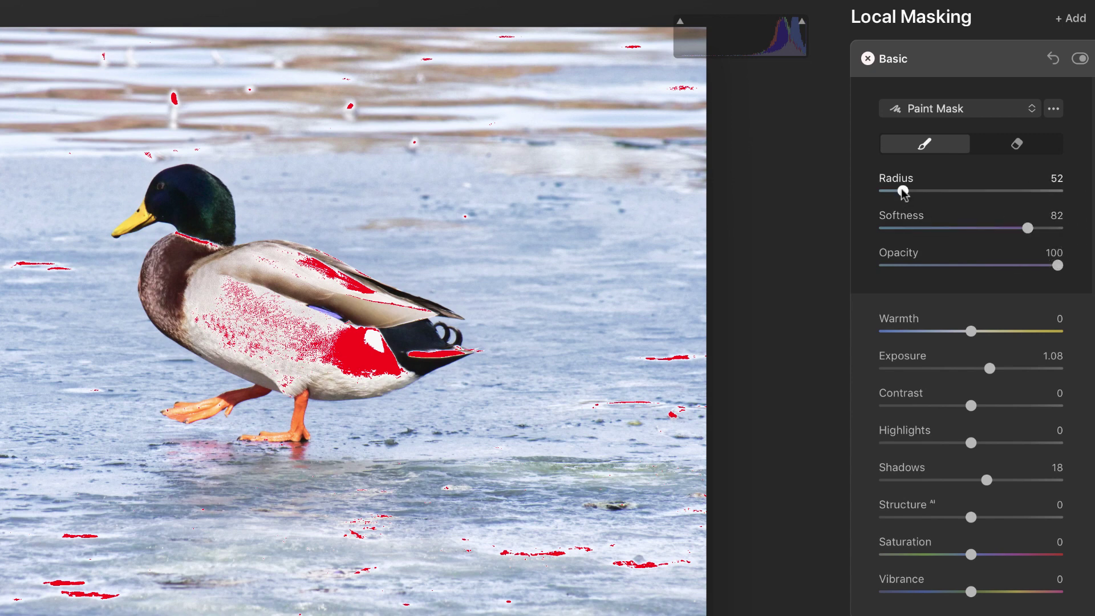
pyautogui.moveTo(903, 193); pyautogui.dragTo(901, 192)
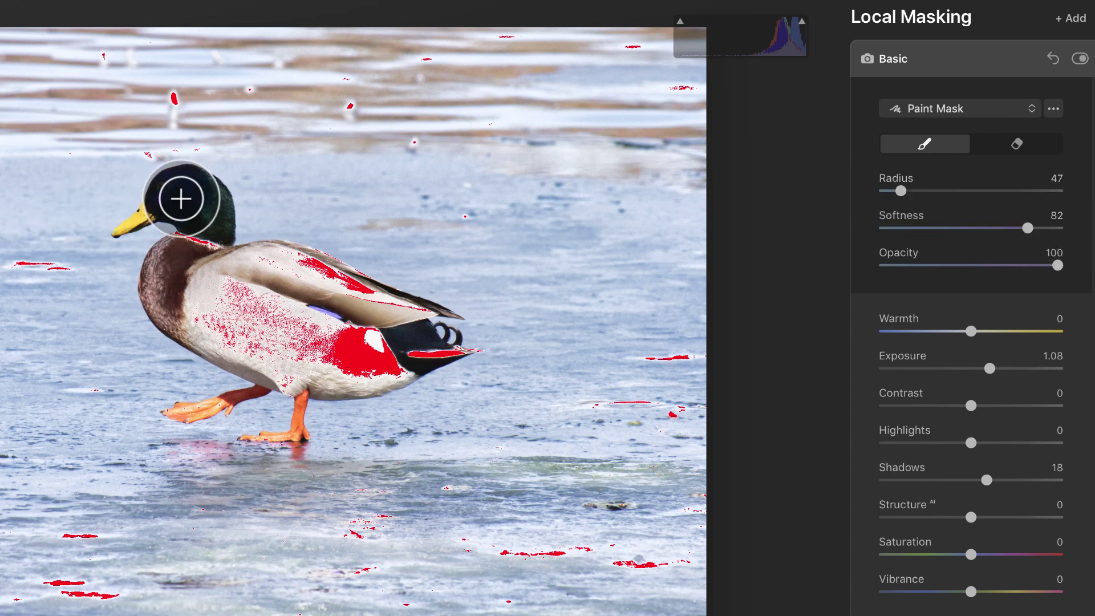
pyautogui.moveTo(181, 198)
pyautogui.mouseDown()
pyautogui.moveTo(194, 217)
pyautogui.moveTo(174, 204)
pyautogui.moveTo(187, 189)
pyautogui.moveTo(220, 222)
pyautogui.moveTo(177, 191)
pyautogui.moveTo(159, 198)
pyautogui.moveTo(182, 186)
pyautogui.moveTo(205, 194)
pyautogui.moveTo(214, 230)
pyautogui.moveTo(205, 197)
pyautogui.moveTo(185, 189)
pyautogui.moveTo(161, 202)
pyautogui.moveTo(193, 189)
pyautogui.moveTo(216, 211)
pyautogui.moveTo(213, 243)
pyautogui.moveTo(198, 200)
pyautogui.moveTo(169, 196)
pyautogui.mouseUp()
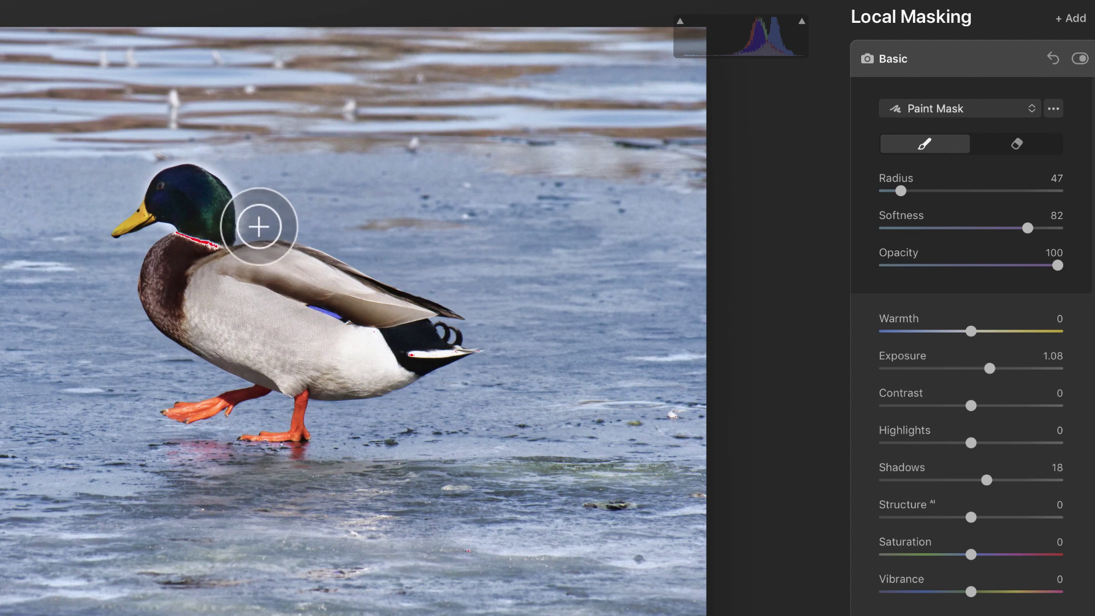
pyautogui.click(1026, 152)
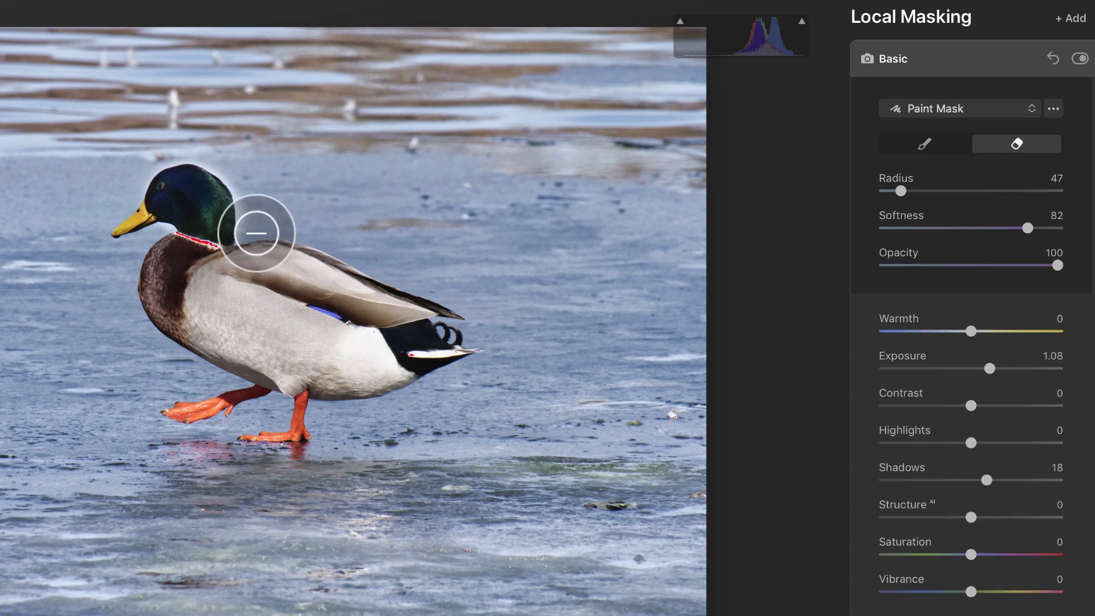
pyautogui.click(254, 224)
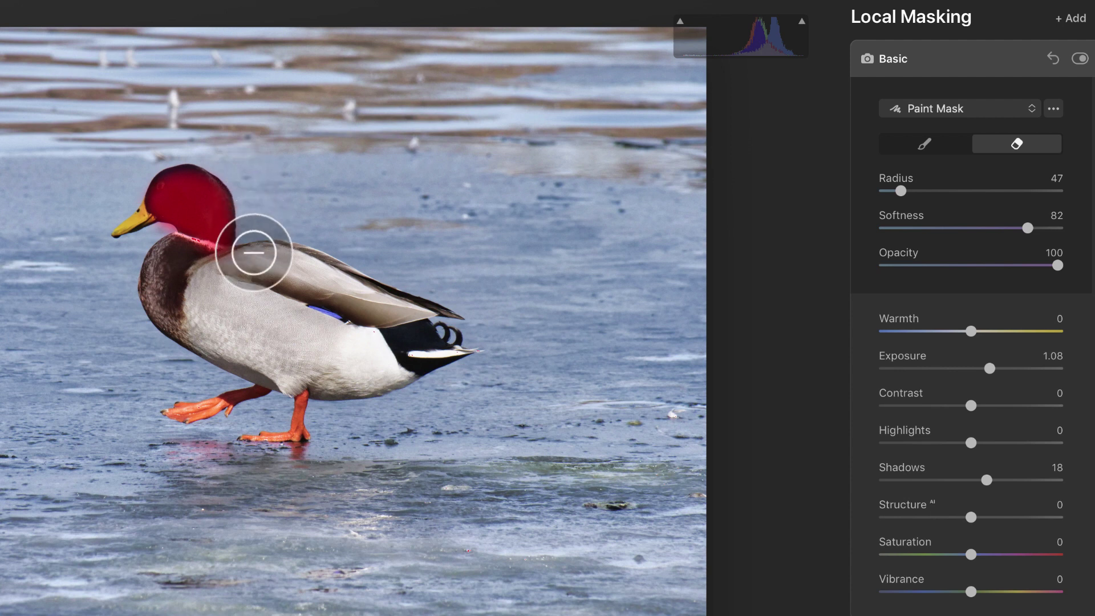
# Erase the mask spill on the mallard's back and set the mask's Exposure to 1.70, Shadows to 49 and Vibrance to 53
pyautogui.moveTo(254, 252)
pyautogui.mouseDown()
pyautogui.moveTo(130, 256)
pyautogui.moveTo(159, 238)
pyautogui.moveTo(183, 268)
pyautogui.moveTo(176, 251)
pyautogui.moveTo(302, 276)
pyautogui.moveTo(335, 276)
pyautogui.moveTo(328, 262)
pyautogui.mouseUp()
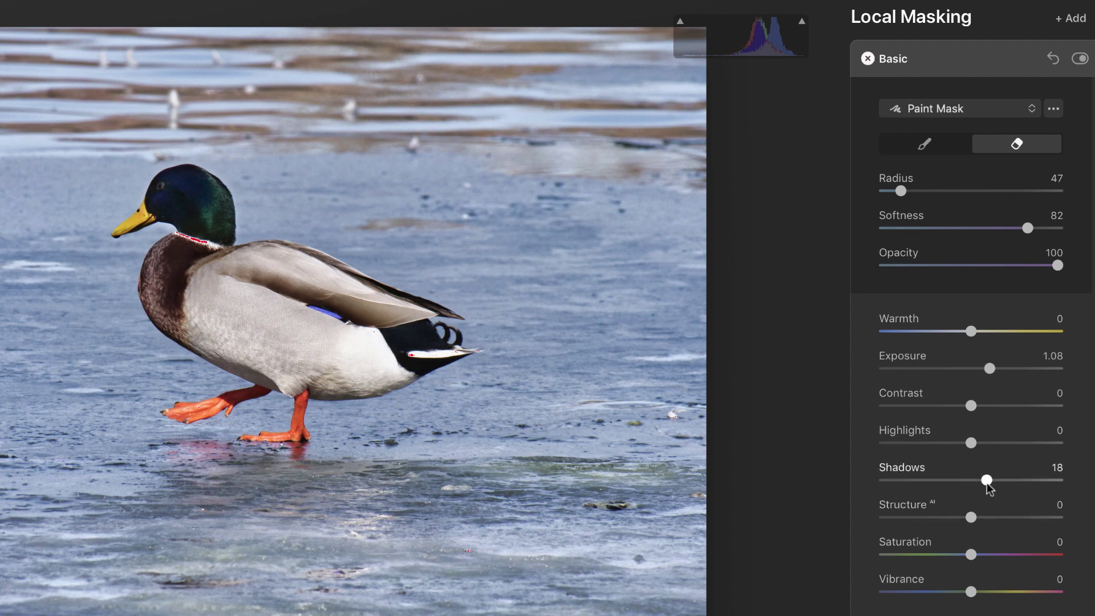
pyautogui.moveTo(986, 482); pyautogui.dragTo(1012, 482)
pyautogui.moveTo(991, 370); pyautogui.dragTo(1013, 371)
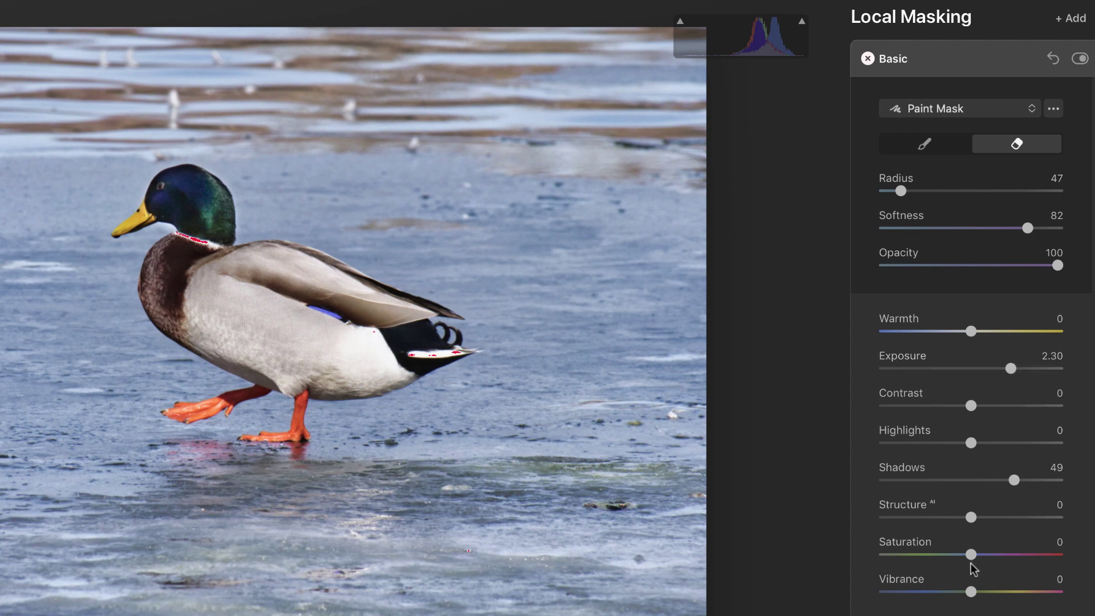
pyautogui.moveTo(973, 590); pyautogui.dragTo(1034, 589)
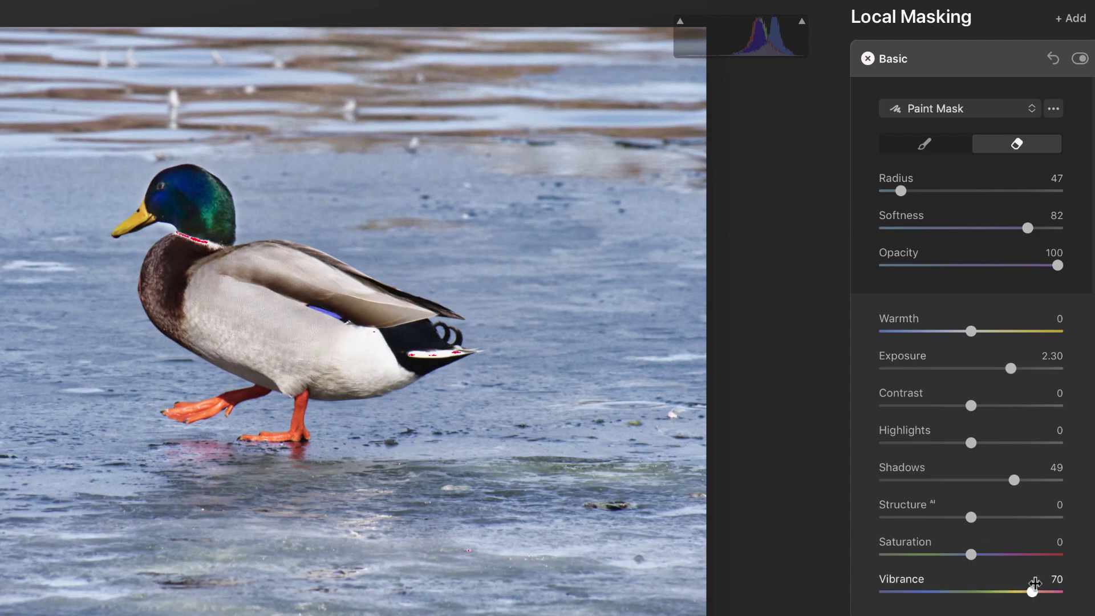
pyautogui.moveTo(1010, 368); pyautogui.dragTo(1001, 368)
pyautogui.moveTo(1029, 593); pyautogui.dragTo(1017, 593)
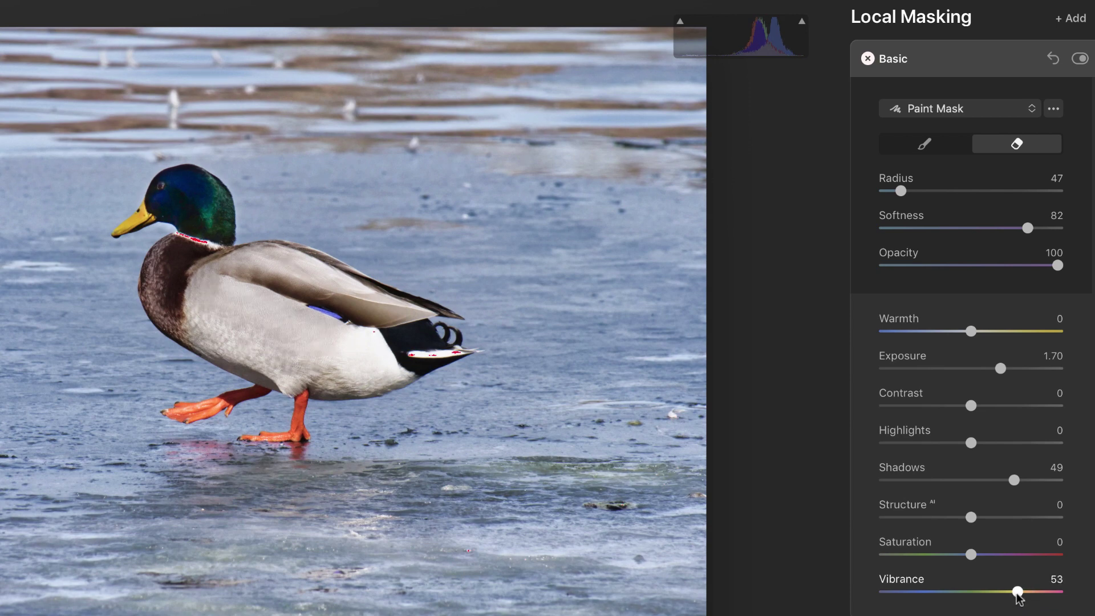
# Compare the mallard photo with the head mask applied against the original
pyautogui.press('\\')
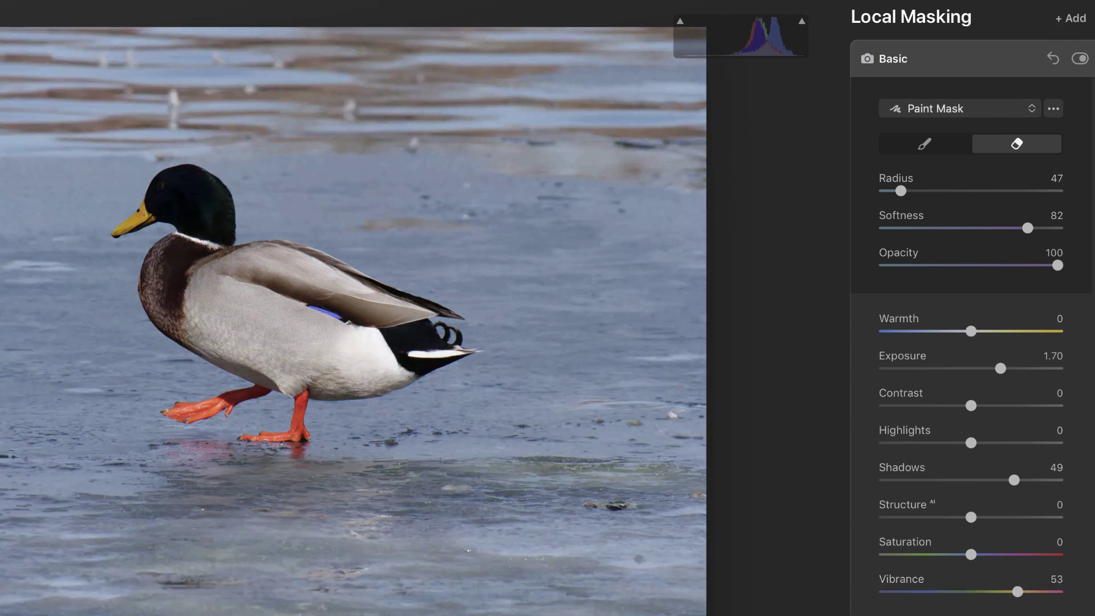
pyautogui.press('\\')
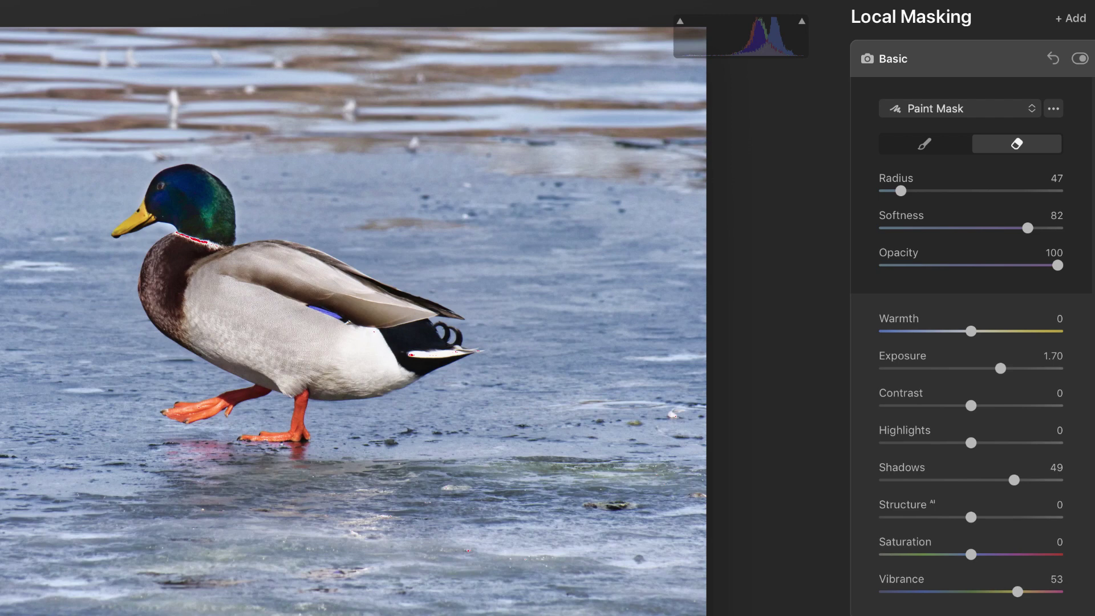
pyautogui.press('\\')
pyautogui.press('\\')
pyautogui.press('\\')
pyautogui.press('\\')
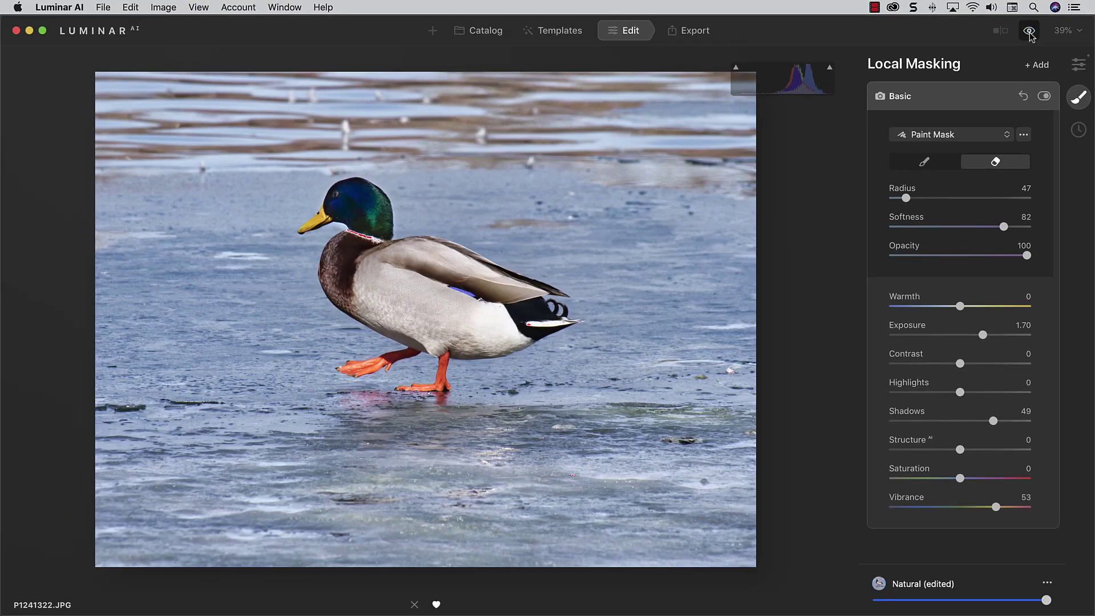
# Set the Structure AI Amount to 13 for the mallard photo and compare it with the original in a split before/after view
pyautogui.click(954, 90)
pyautogui.click(1078, 66)
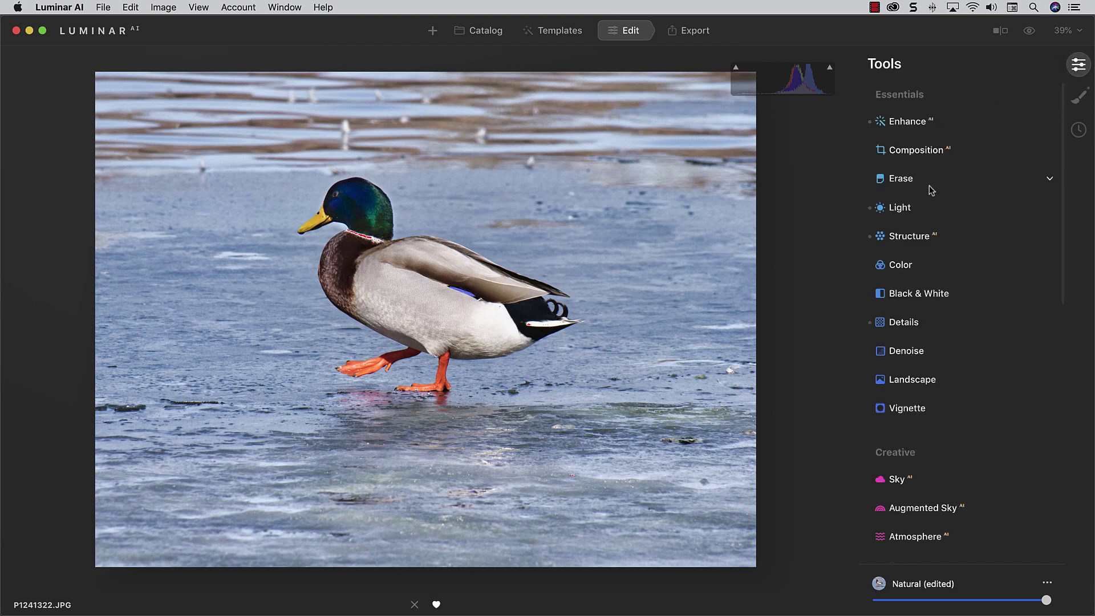
pyautogui.click(905, 237)
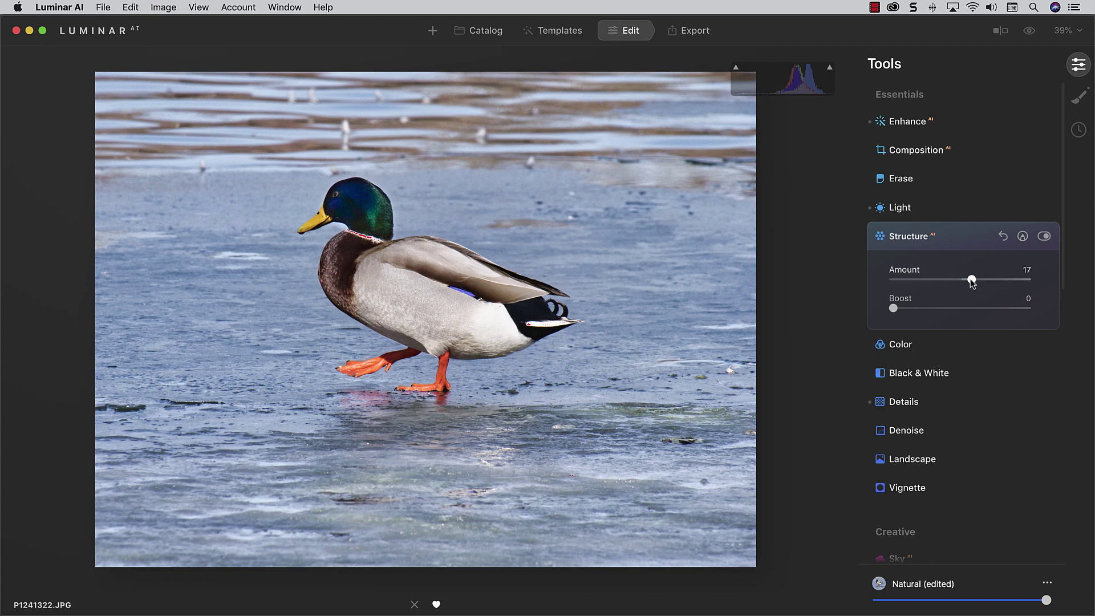
pyautogui.moveTo(969, 279); pyautogui.dragTo(967, 279)
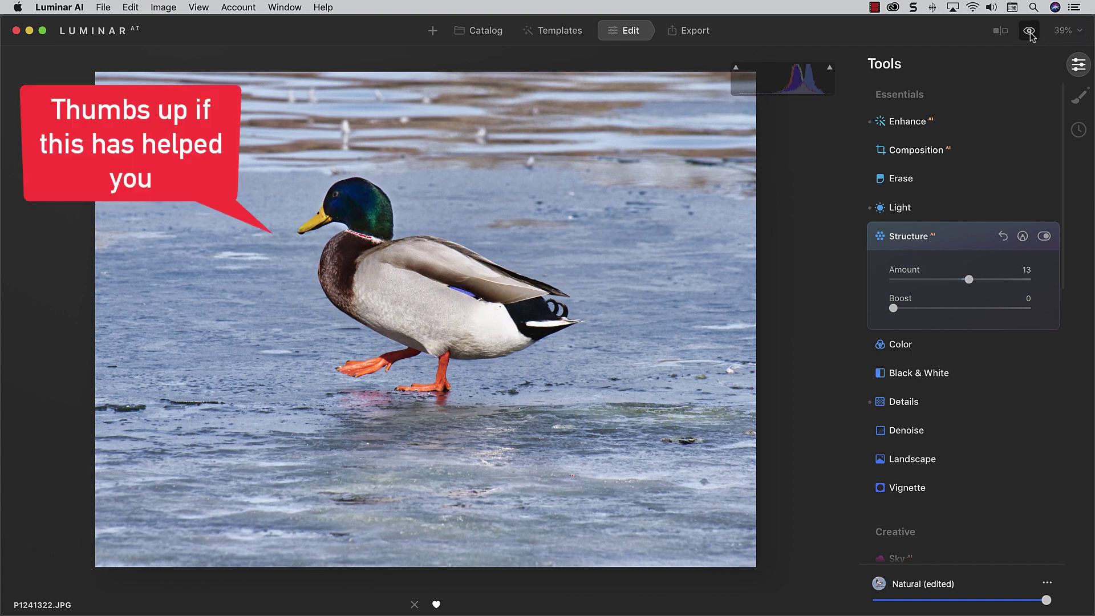
pyautogui.click(1001, 30)
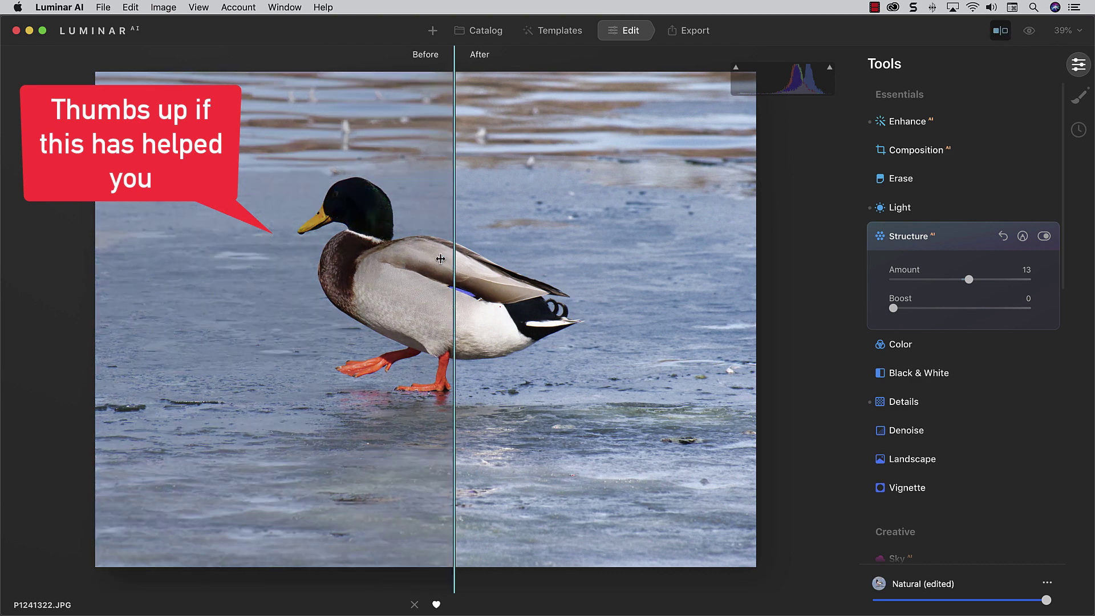
pyautogui.moveTo(440, 259); pyautogui.dragTo(446, 295)
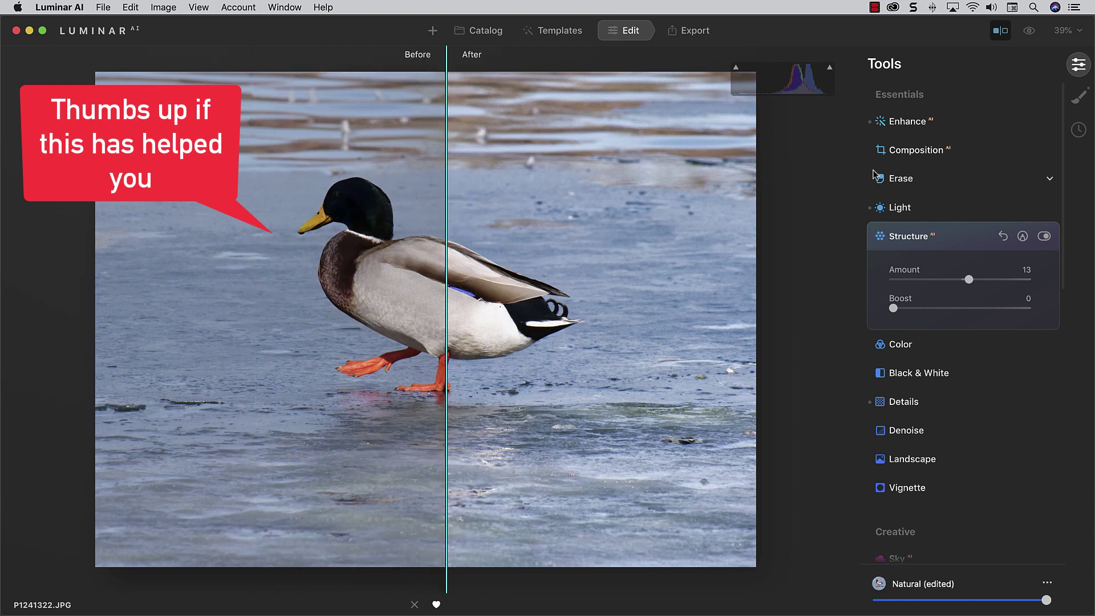
pyautogui.click(1002, 32)
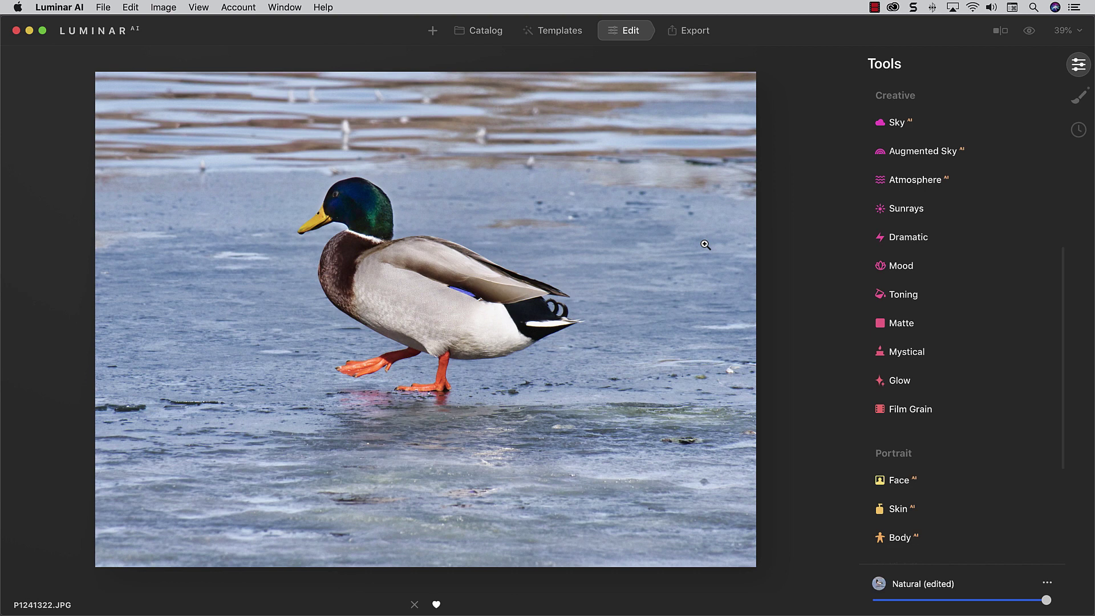
# Crop the mallard photo with Composition AI, tighten the frame with more space ahead of the beak, and compare it with the original
pyautogui.press('c')
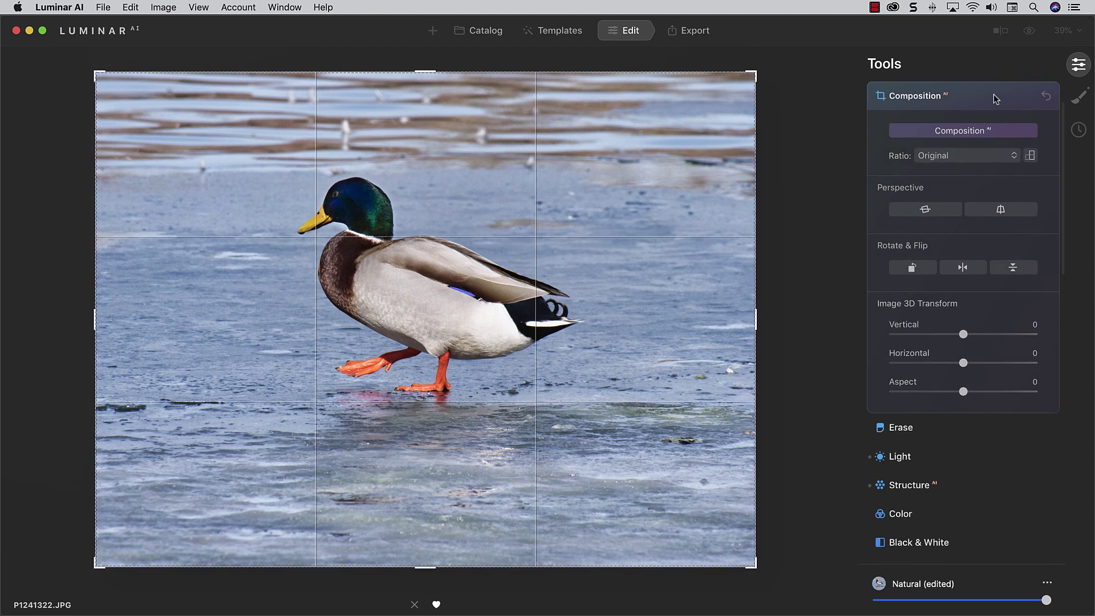
pyautogui.click(963, 132)
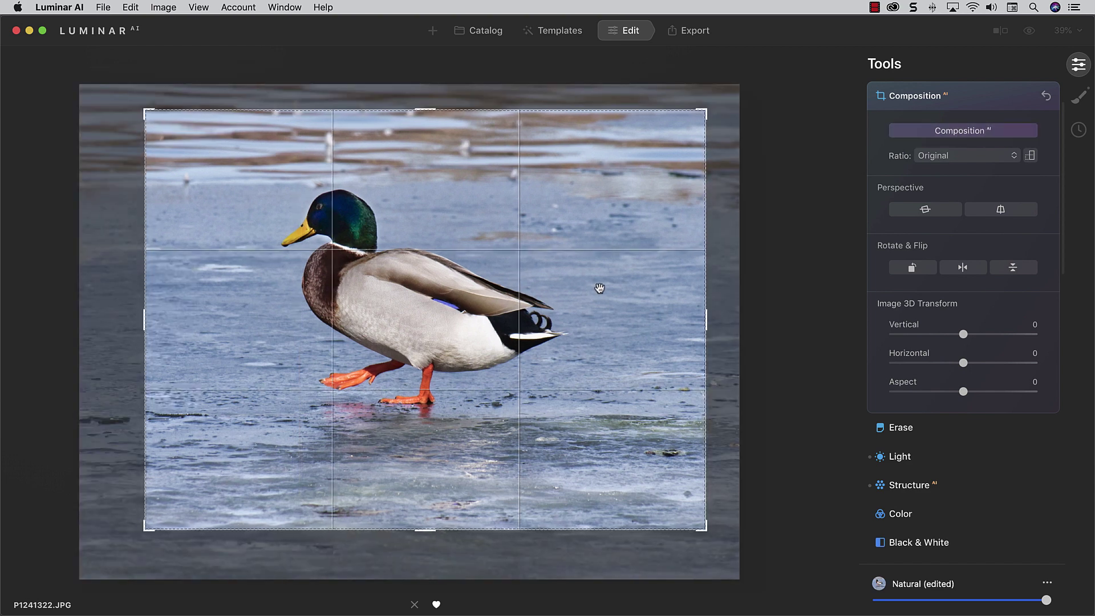
pyautogui.moveTo(599, 288); pyautogui.dragTo(646, 298)
pyautogui.moveTo(145, 525); pyautogui.dragTo(173, 508)
pyautogui.moveTo(381, 292); pyautogui.dragTo(414, 269)
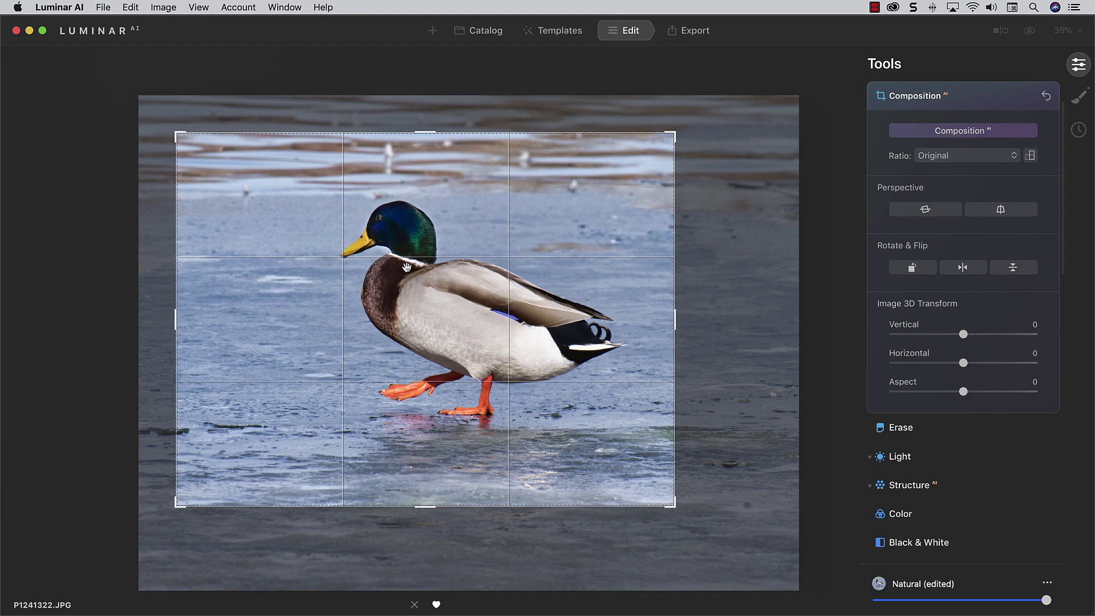
pyautogui.click(926, 97)
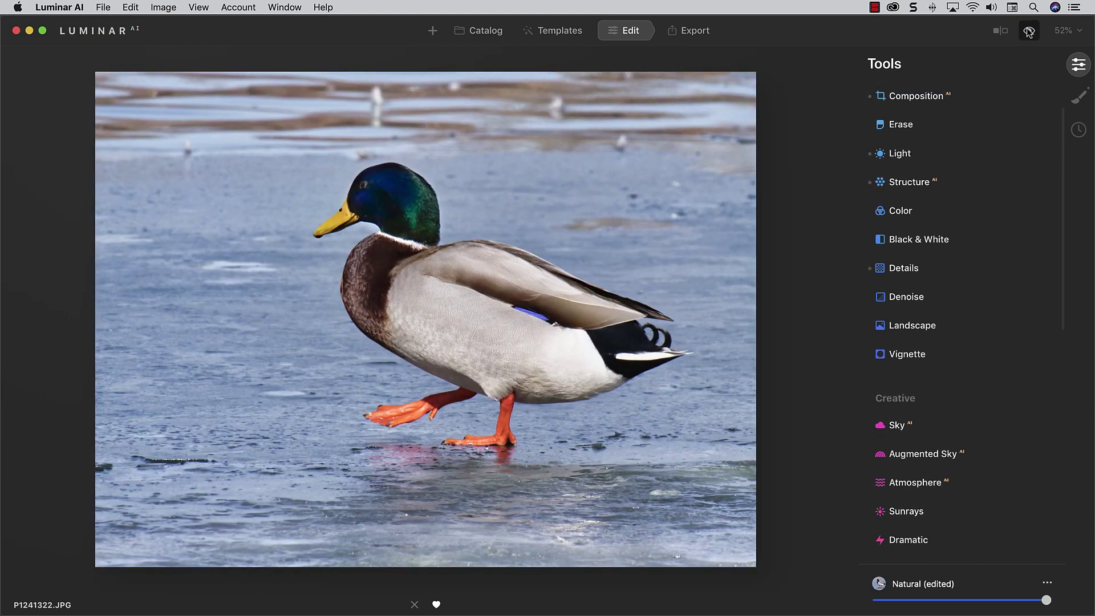
pyautogui.click(1029, 32)
pyautogui.click(1028, 31)
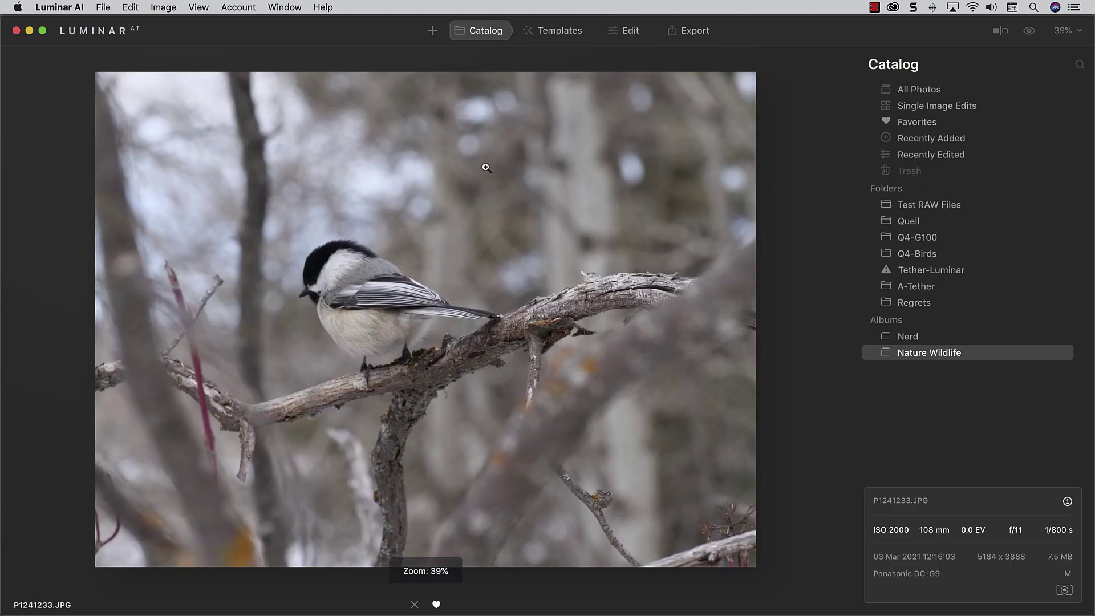
# Browse the recommended template collections for the chickadee photo P1241233.JPG and open the Animal Friends collection
pyautogui.click(560, 31)
pyautogui.click(869, 60)
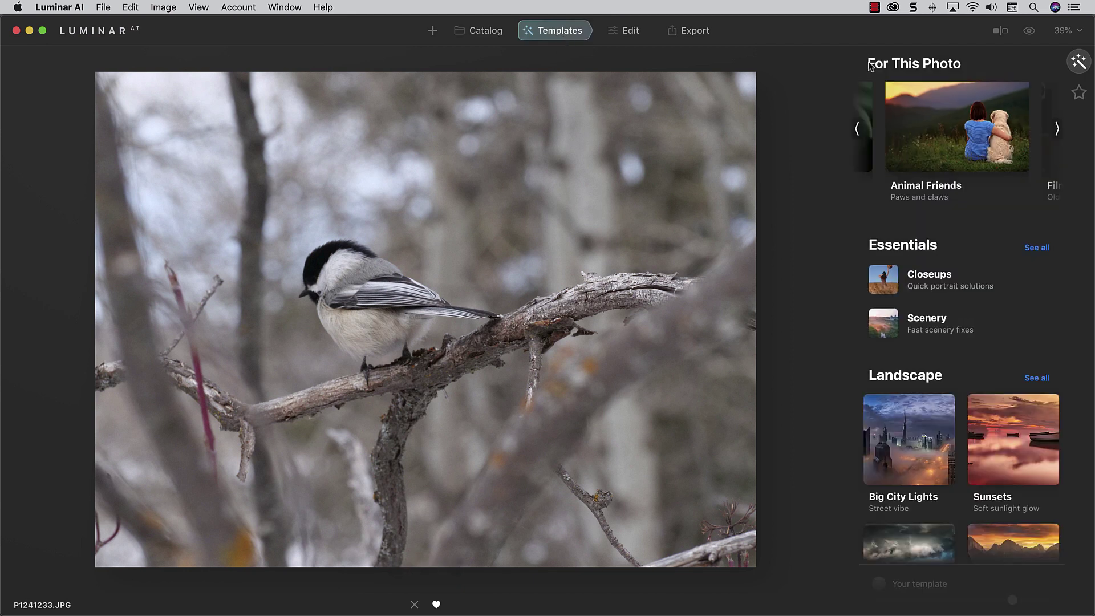
pyautogui.click(858, 130)
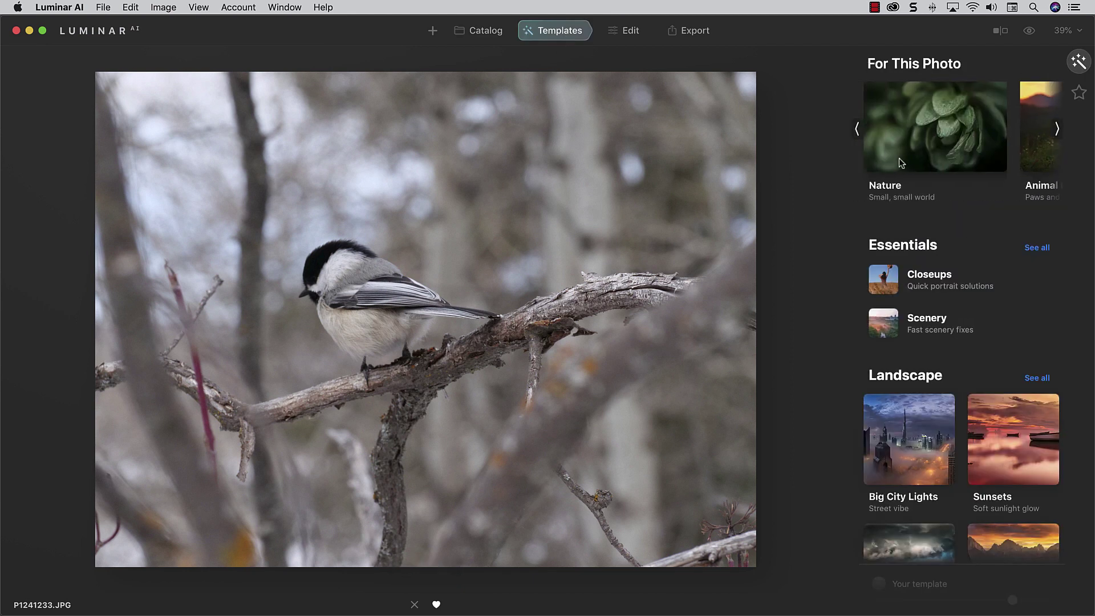
pyautogui.hscroll(3, 926, 159)
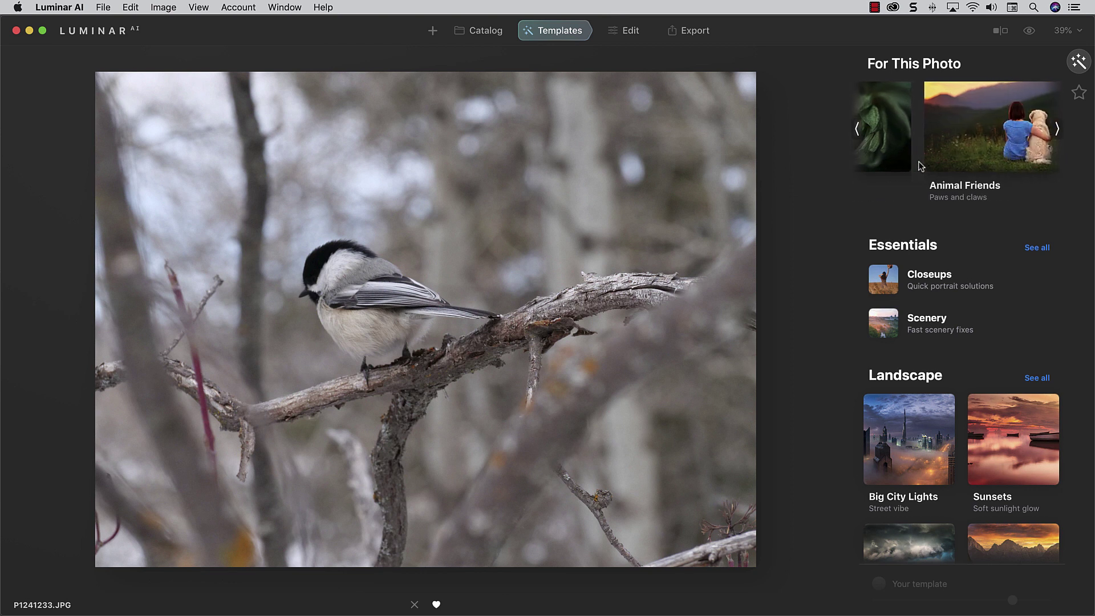
pyautogui.hscroll(3, 919, 166)
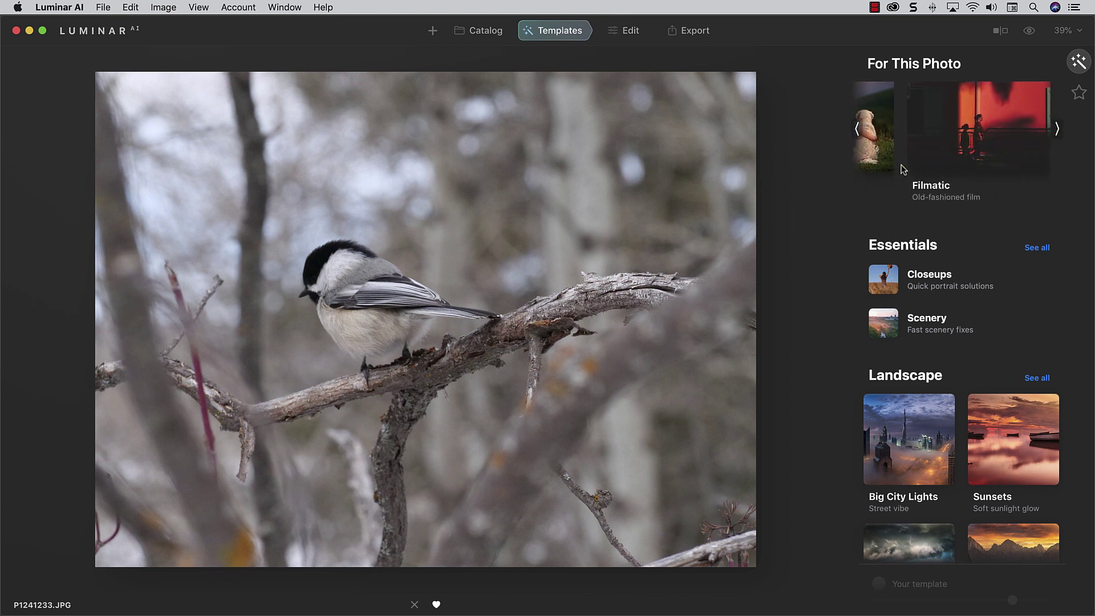
pyautogui.hscroll(-6, 903, 168)
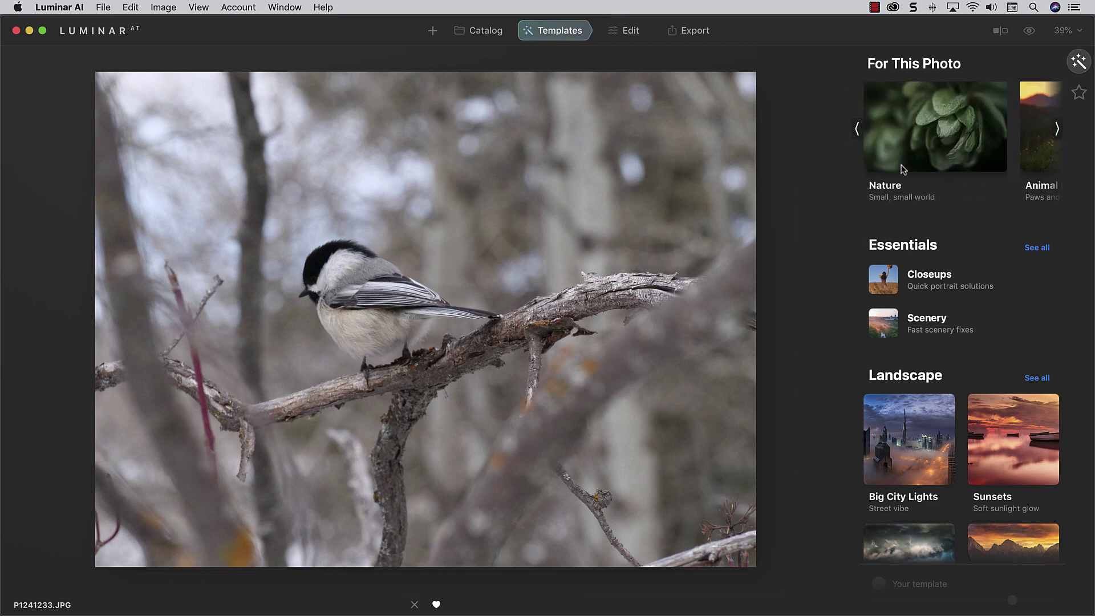
pyautogui.hscroll(2, 916, 166)
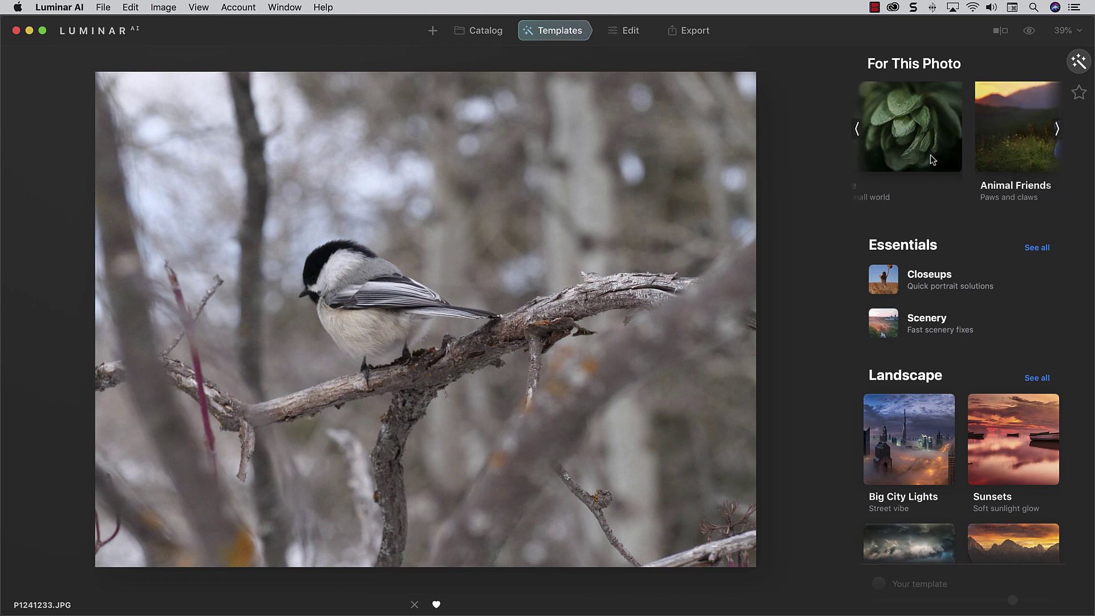
pyautogui.click(966, 145)
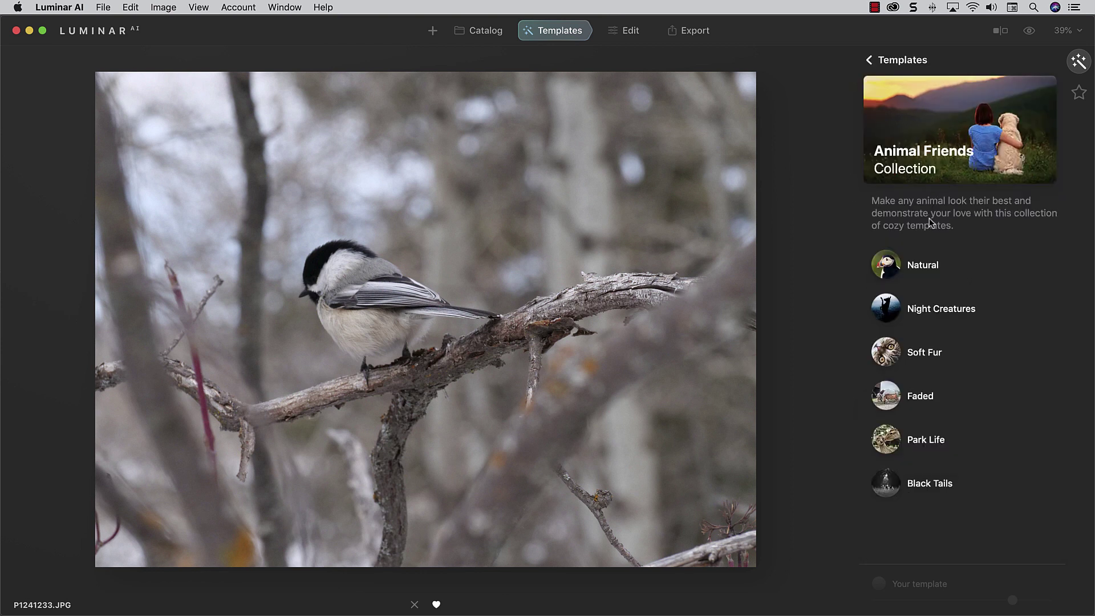
# Try the Black Tails, Park Life, Faded, Soft Fur, Night Creatures and Natural templates on the chickadee photo
pyautogui.click(890, 486)
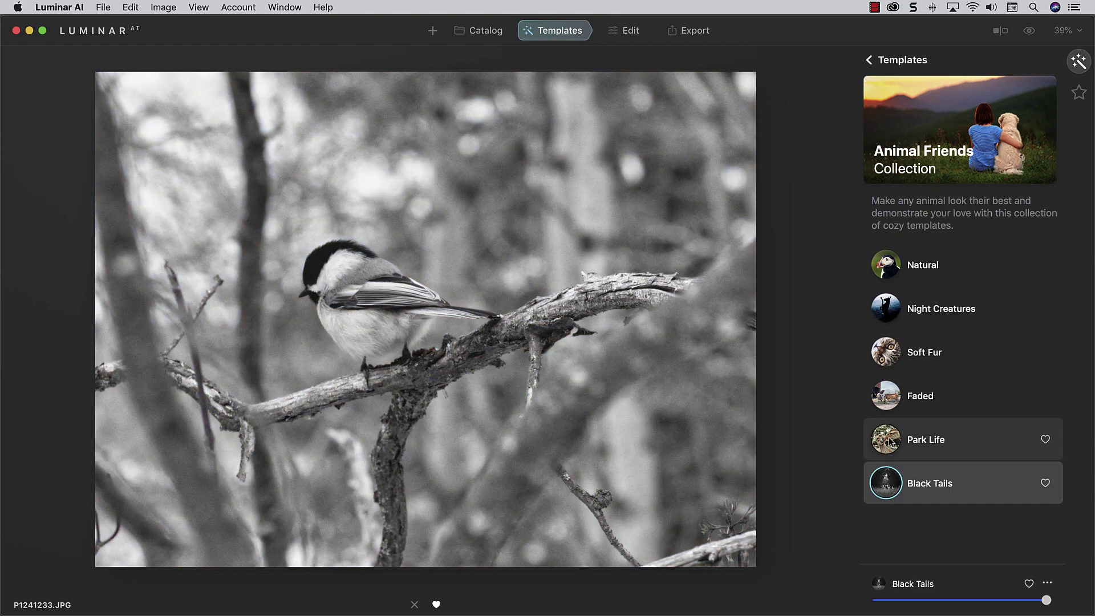
pyautogui.click(891, 442)
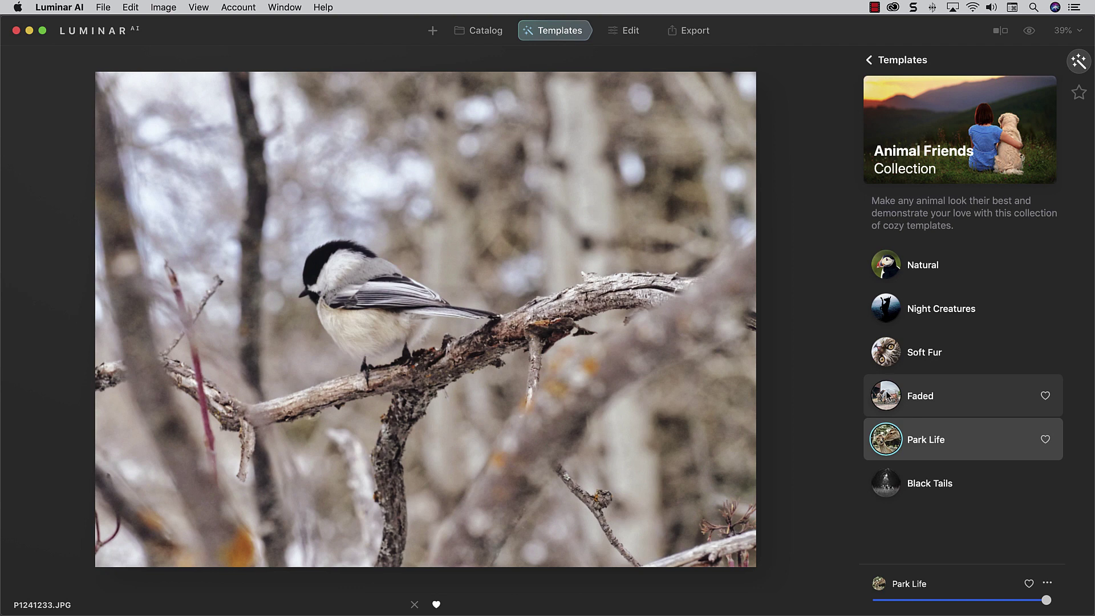
pyautogui.click(888, 396)
pyautogui.click(885, 355)
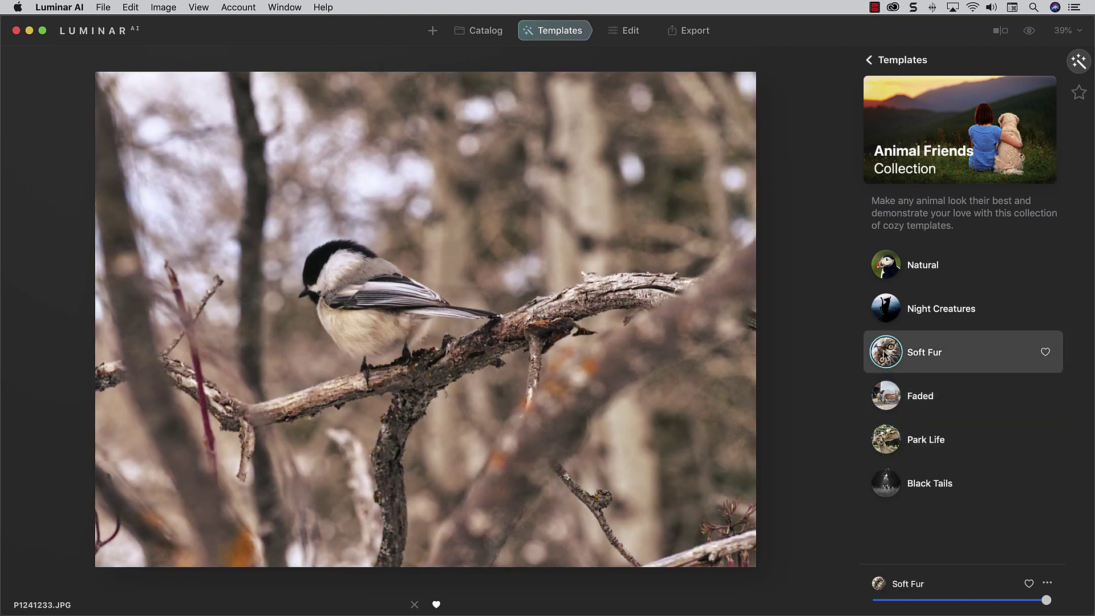
pyautogui.click(888, 310)
pyautogui.click(884, 270)
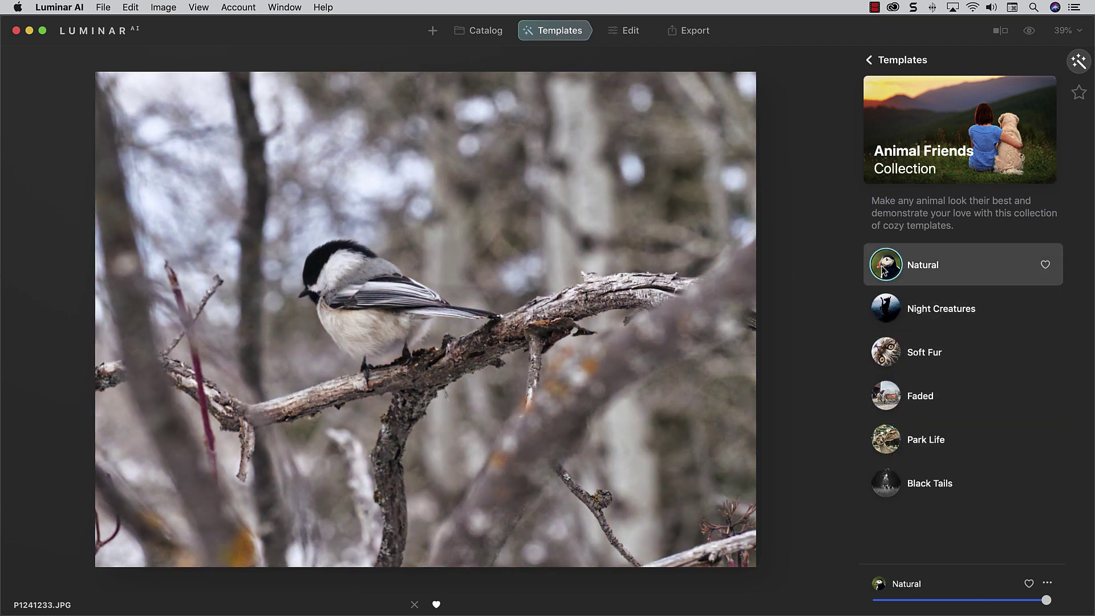
# Apply the Park Life template to the chickadee photo and compare it with the original
pyautogui.click(895, 445)
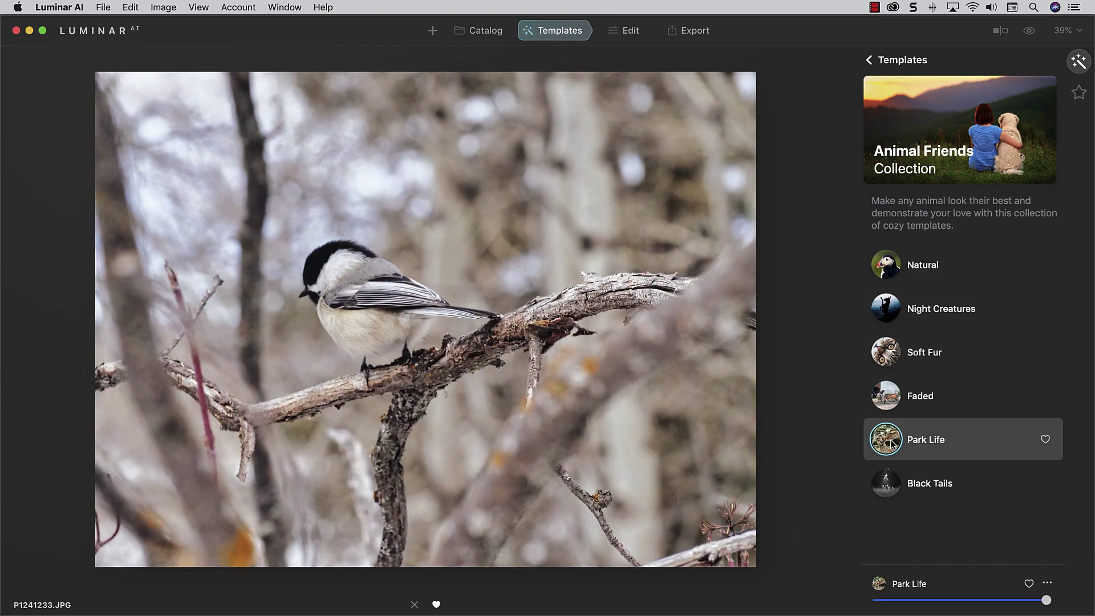
pyautogui.click(1028, 34)
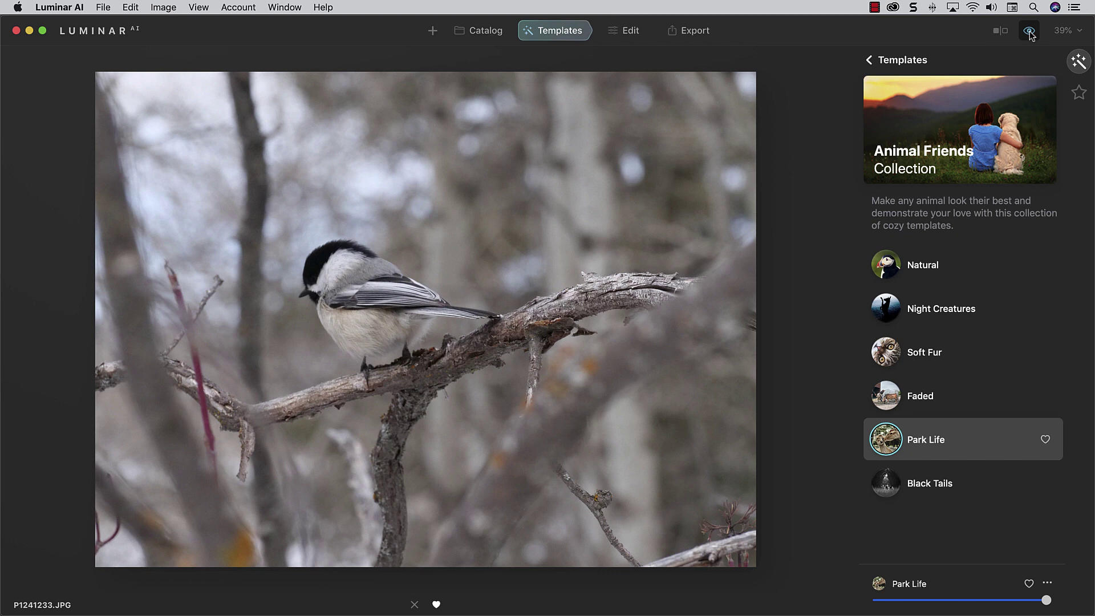
pyautogui.click(1030, 33)
pyautogui.click(1030, 33)
pyautogui.click(1030, 34)
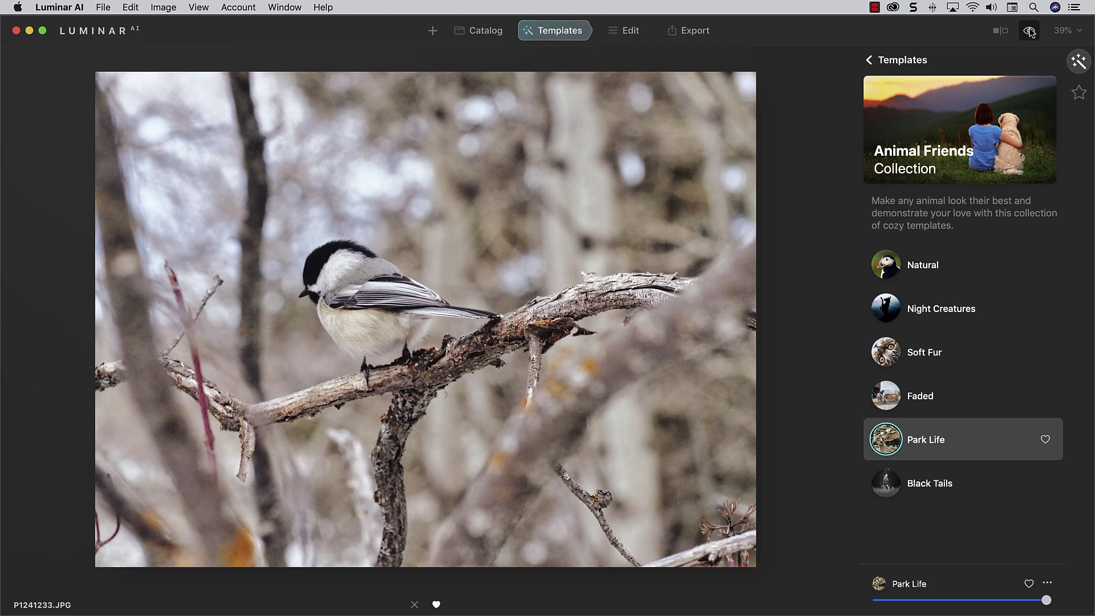
# Open the Mood tool in the chickadee photo's editing tools and view its available LUTs, keeping Park Life selected
pyautogui.click(620, 32)
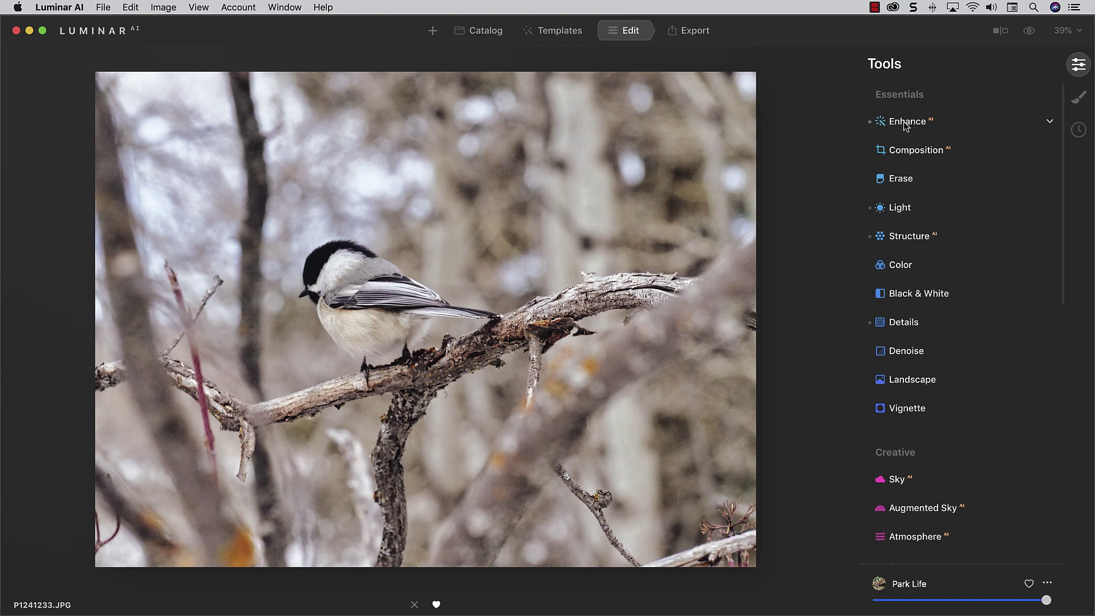
pyautogui.scroll(-3, 905, 213)
pyautogui.scroll(-10, 904, 212)
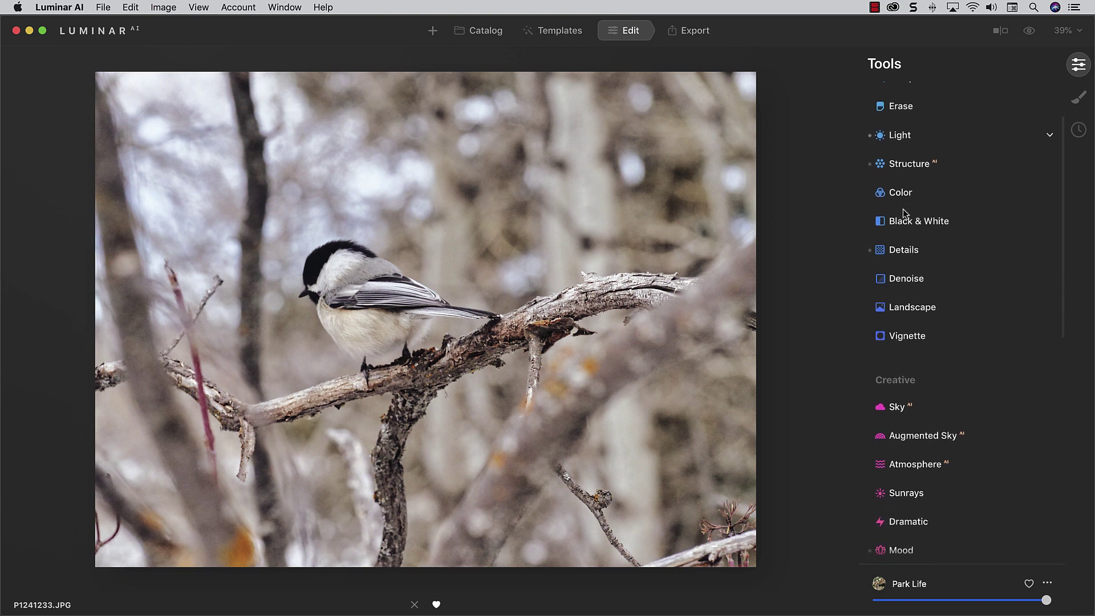
pyautogui.scroll(-3, 904, 213)
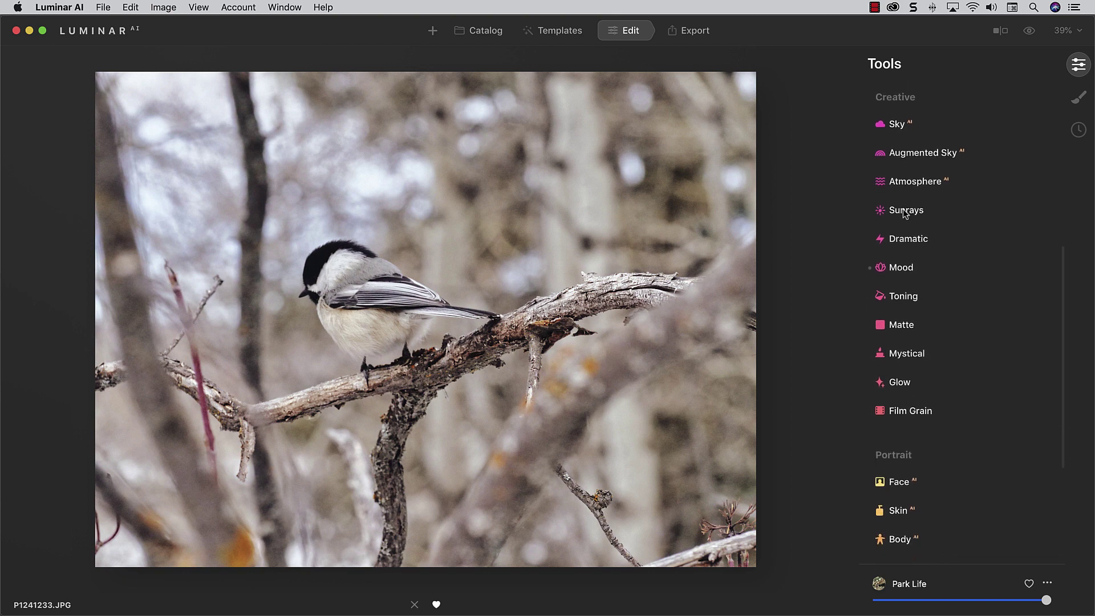
pyautogui.click(903, 269)
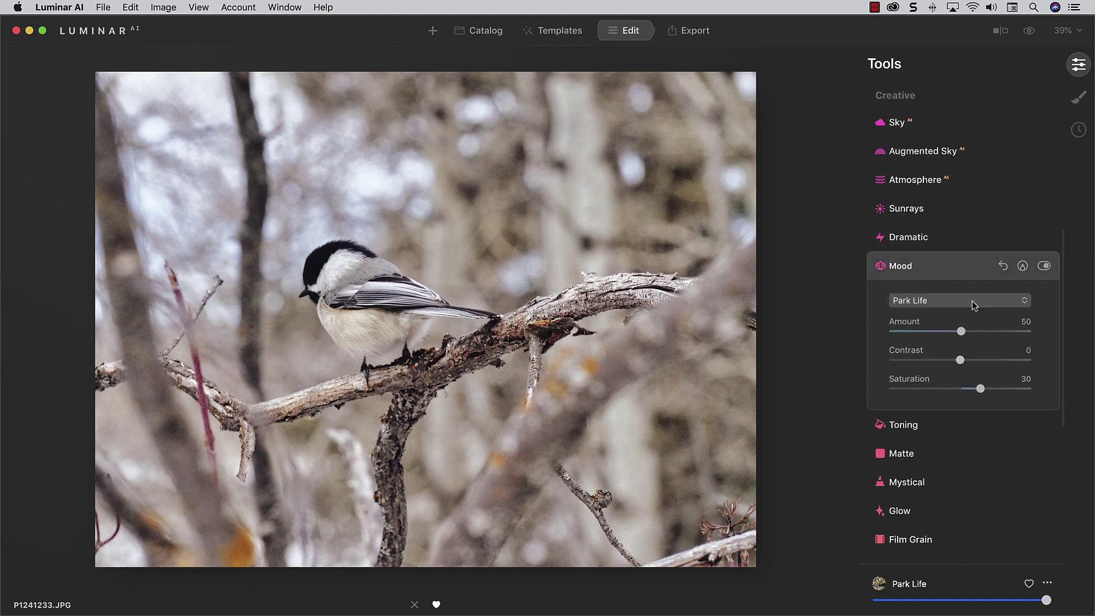
pyautogui.click(971, 301)
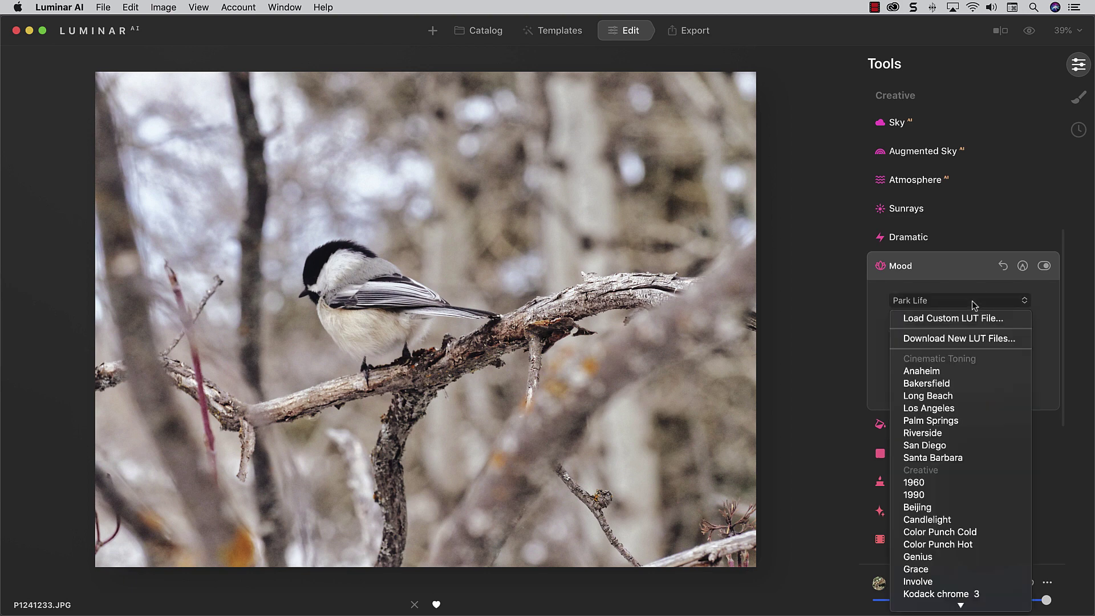
pyautogui.click(971, 300)
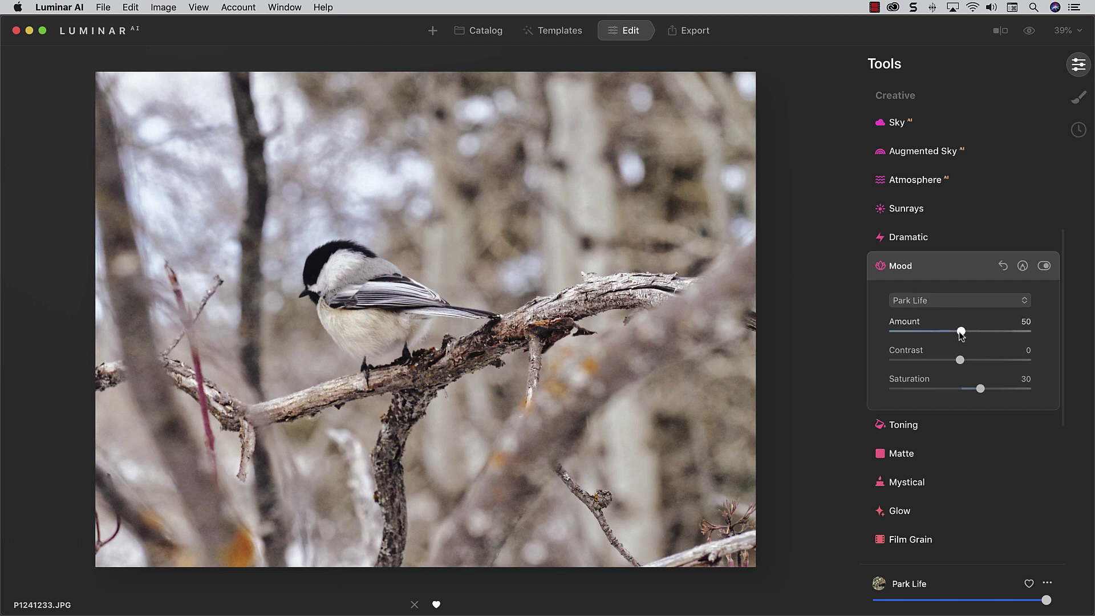
# Set the Mood amount to 47 and saturation to 29, and compare the photo with the Mood tool disabled and enabled
pyautogui.moveTo(961, 331); pyautogui.dragTo(955, 331)
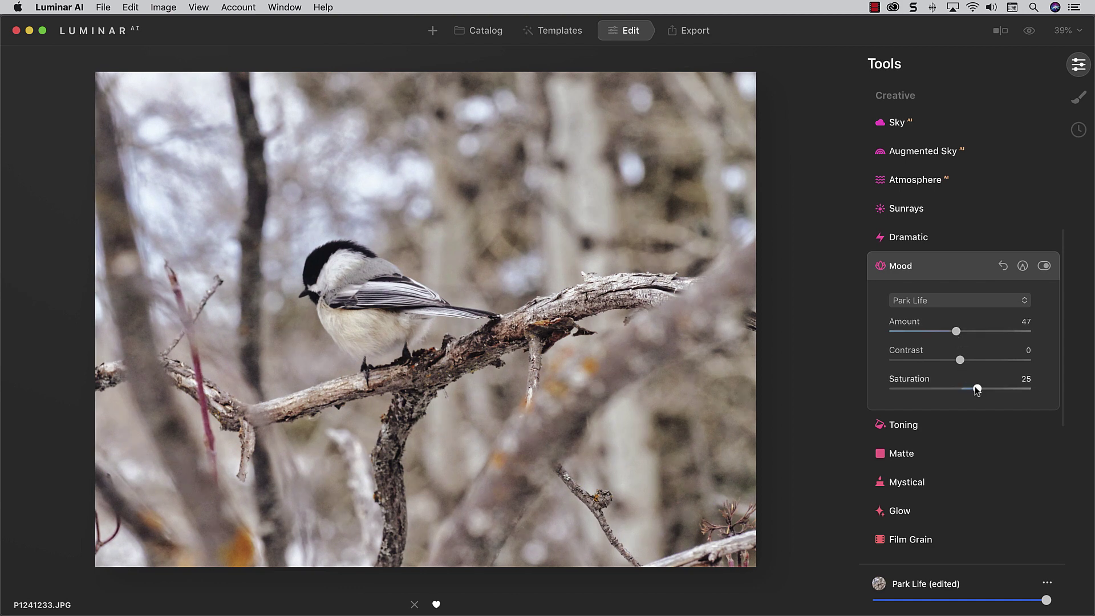
pyautogui.moveTo(979, 386); pyautogui.dragTo(980, 388)
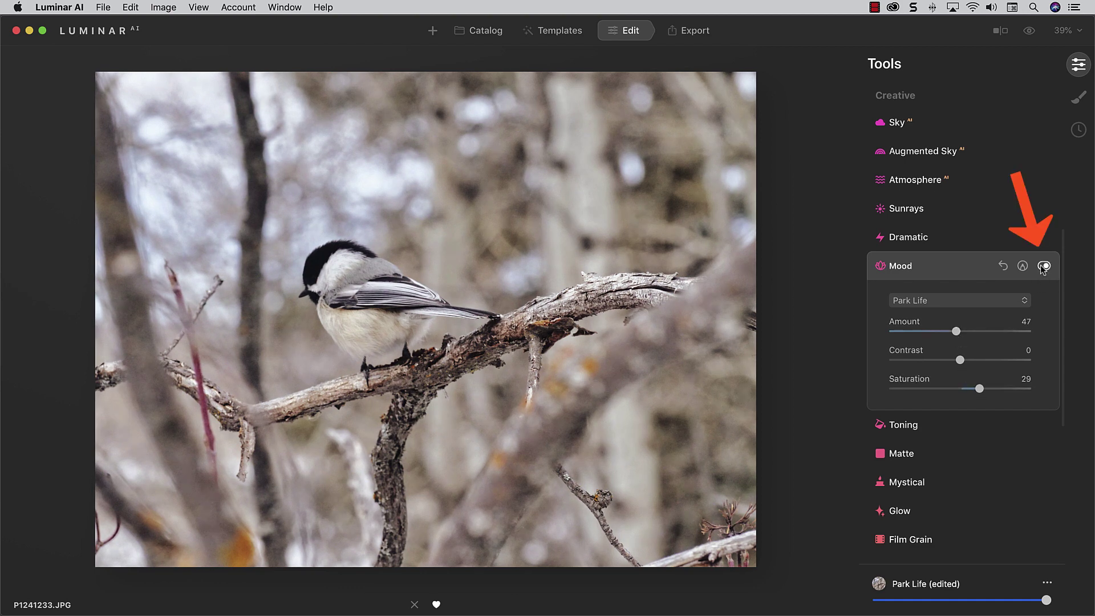
pyautogui.click(1044, 267)
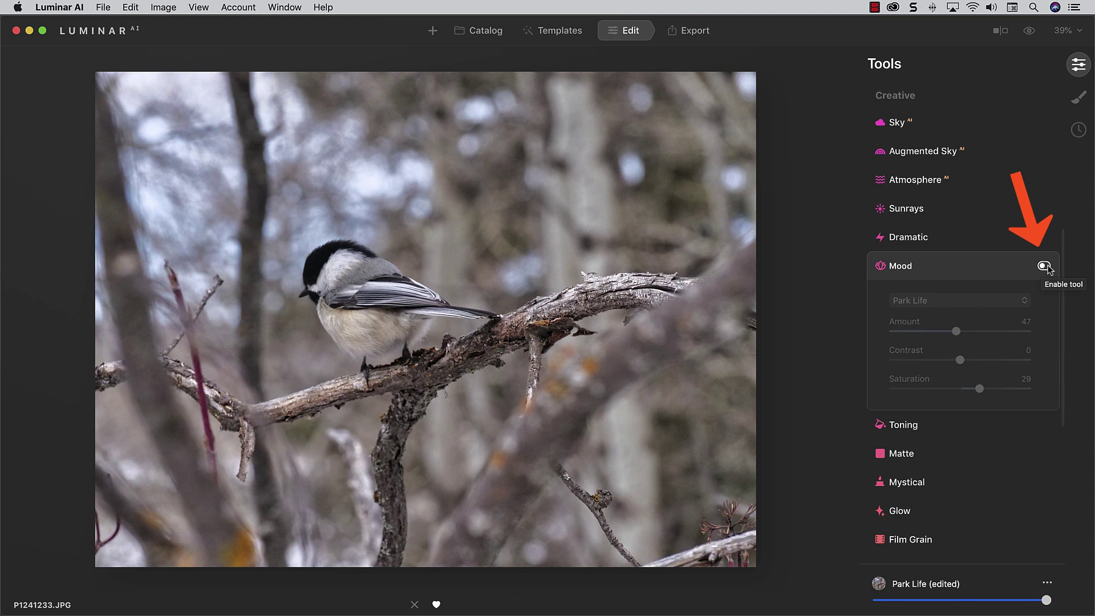
pyautogui.click(1046, 268)
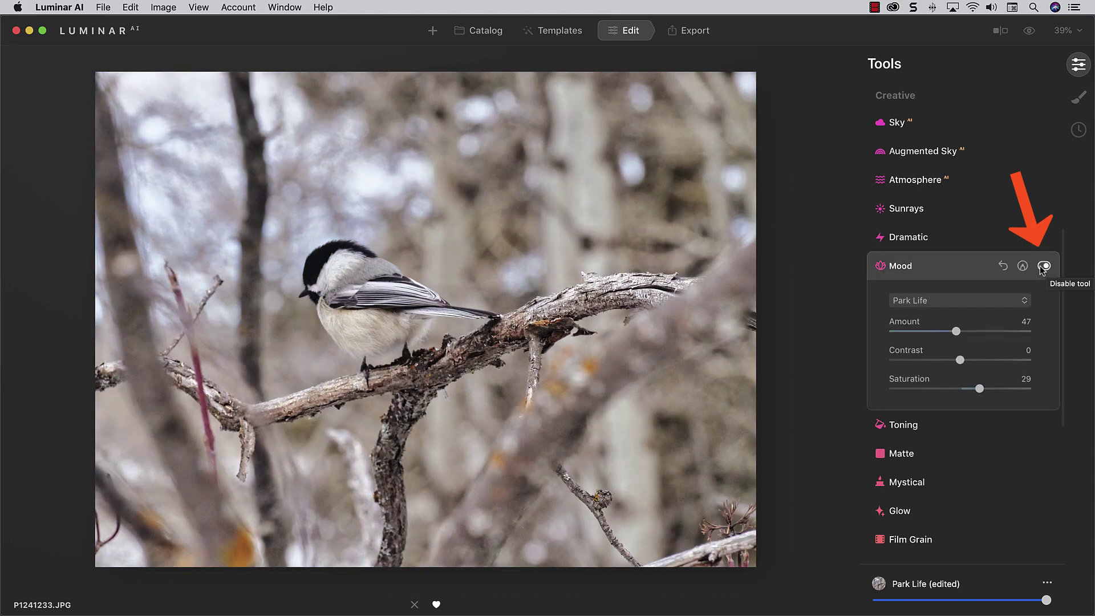
pyautogui.click(1043, 266)
pyautogui.click(1045, 267)
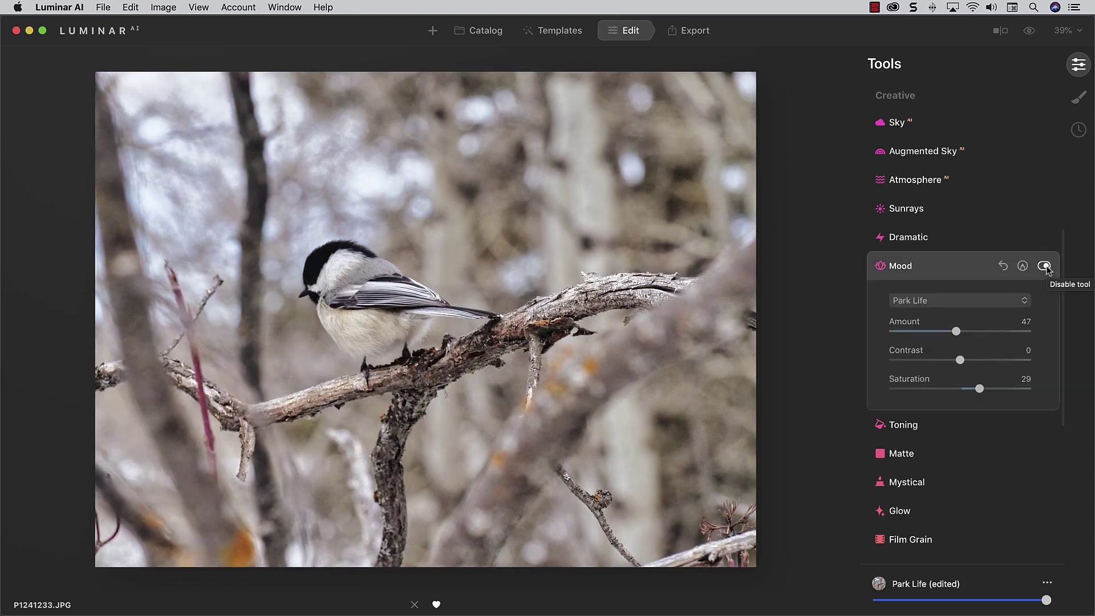
# Compare the fully edited chickadee photo with the original twice
pyautogui.click(1030, 32)
pyautogui.click(1030, 31)
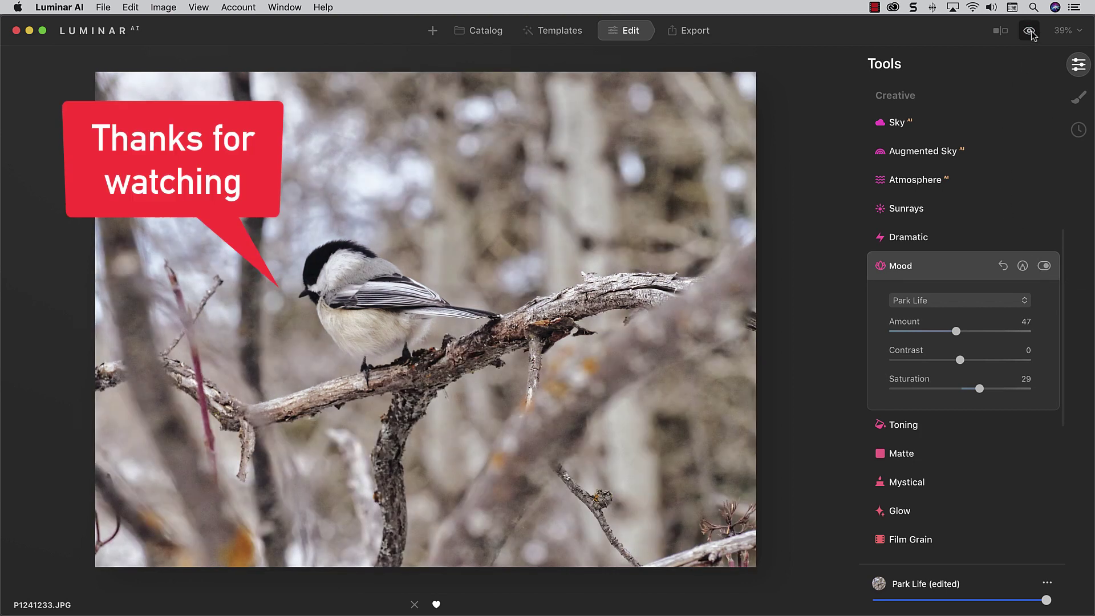
pyautogui.click(1031, 33)
pyautogui.click(1032, 33)
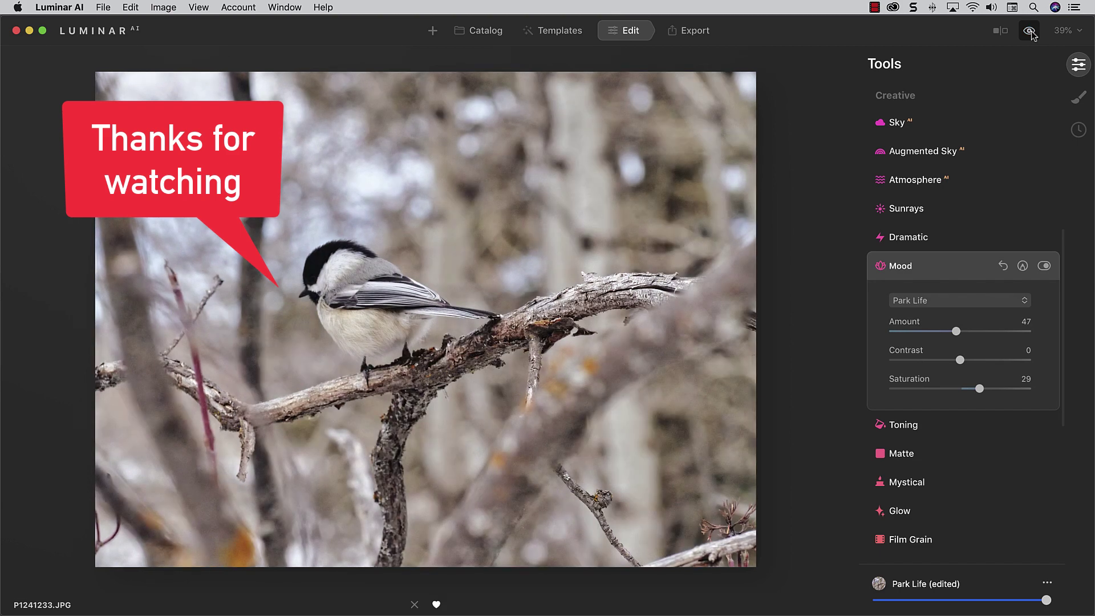